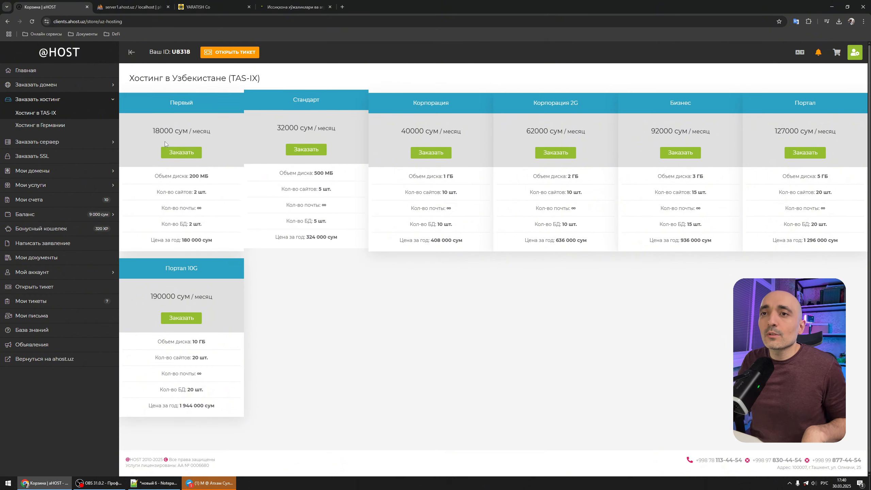
# Open the order form for the Первый TAS-IX hosting plan and try chistkakovra as the existing domain, clearing it again.
pyautogui.click(189, 151)
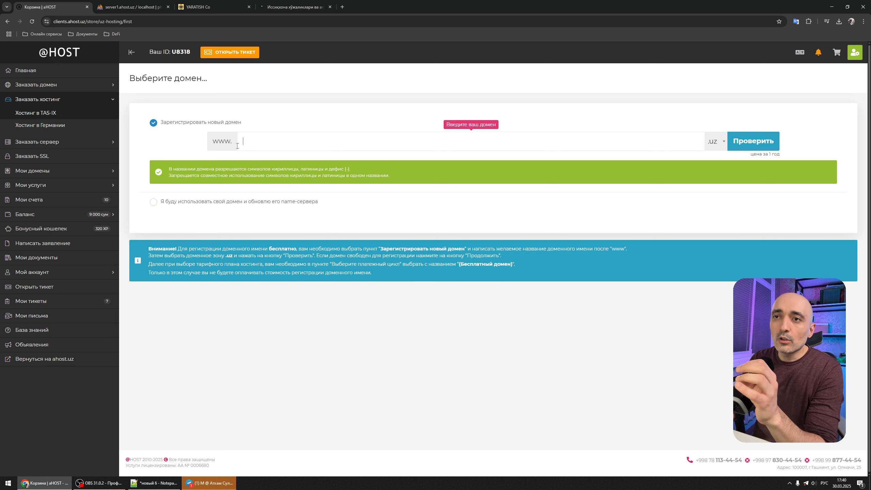
pyautogui.click(154, 202)
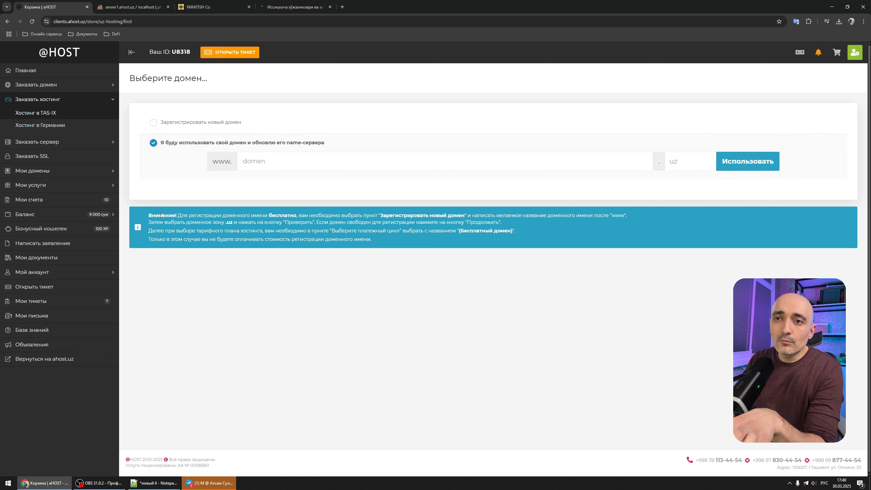
pyautogui.click(290, 163)
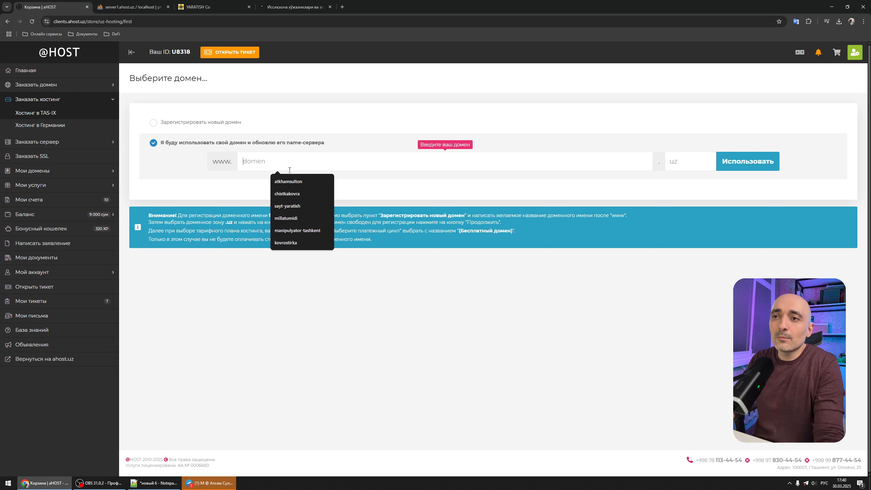
pyautogui.click(290, 194)
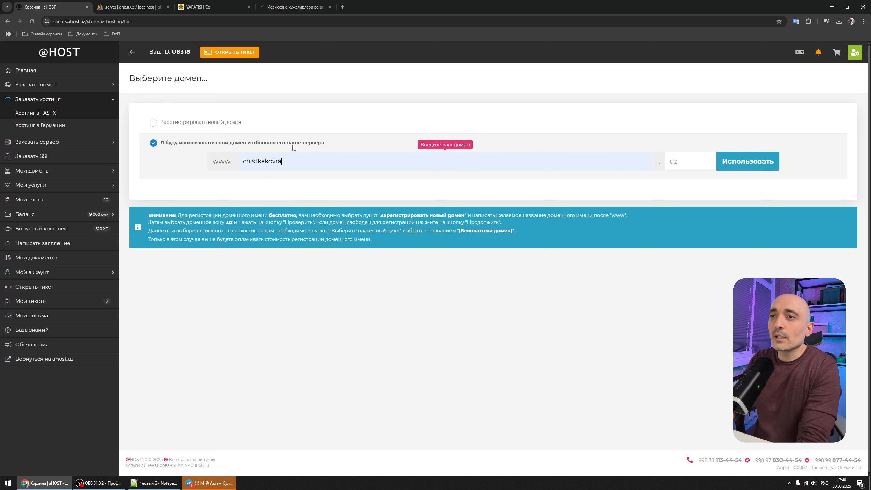
pyautogui.hotkey('ctrl', 'a')
pyautogui.press('BackSpace')
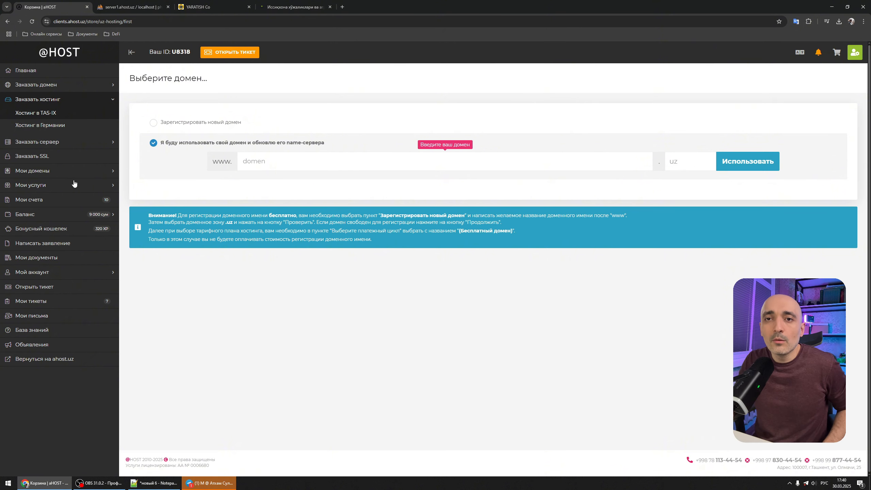
# View the list of own domains and open the registration page for ordering a new domain.
pyautogui.click(70, 171)
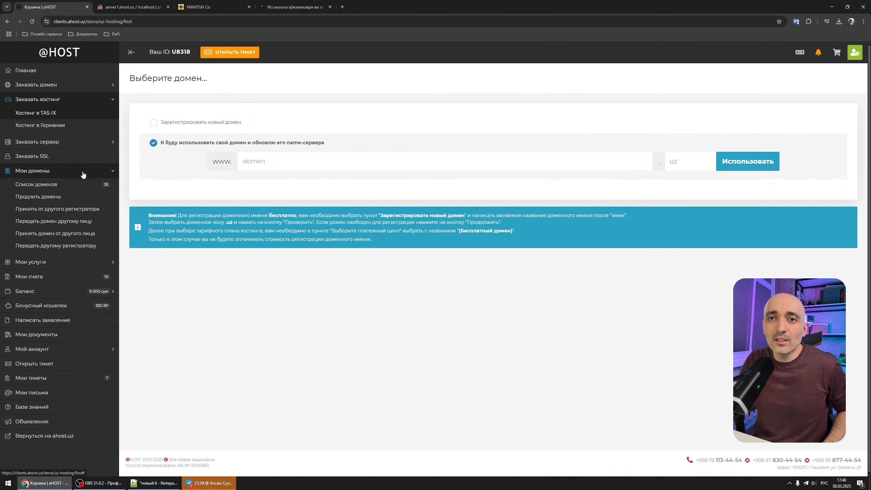
pyautogui.click(55, 185)
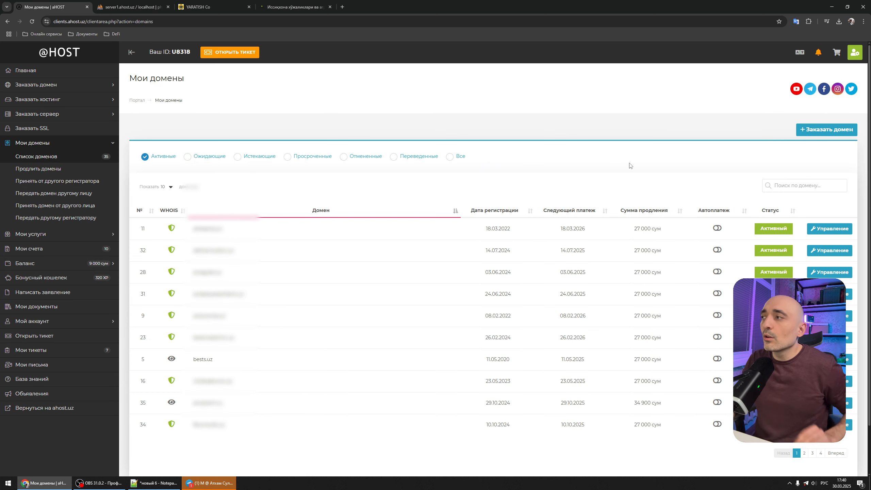
pyautogui.click(821, 136)
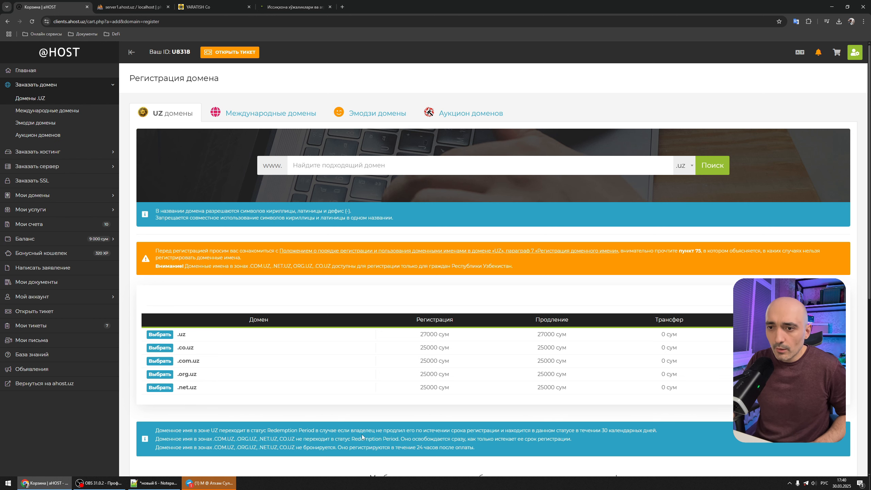
pyautogui.click(355, 167)
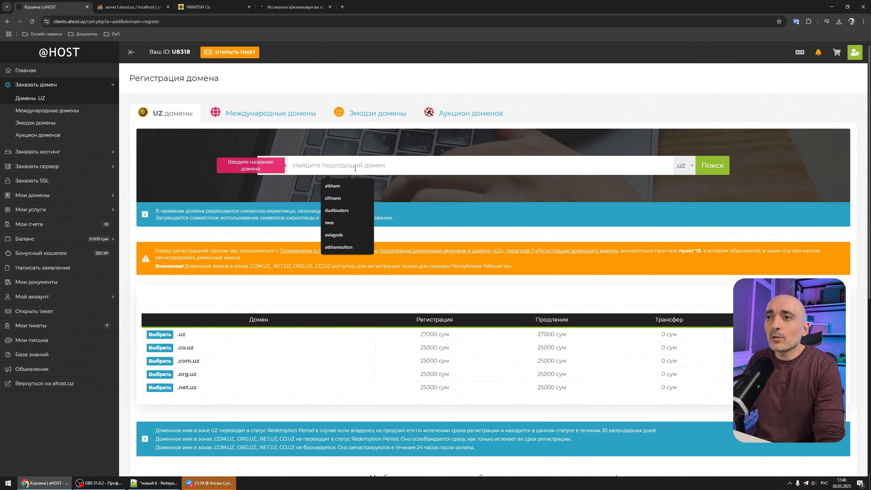
pyautogui.write('еуыеуеыуе')
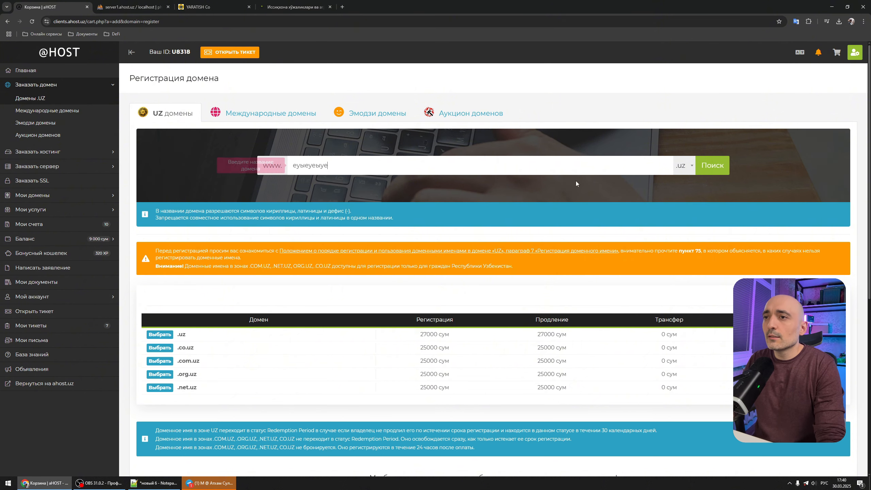
pyautogui.hotkey('alt', 'shift')
pyautogui.hotkey('ctrl', 'a')
pyautogui.click(391, 168)
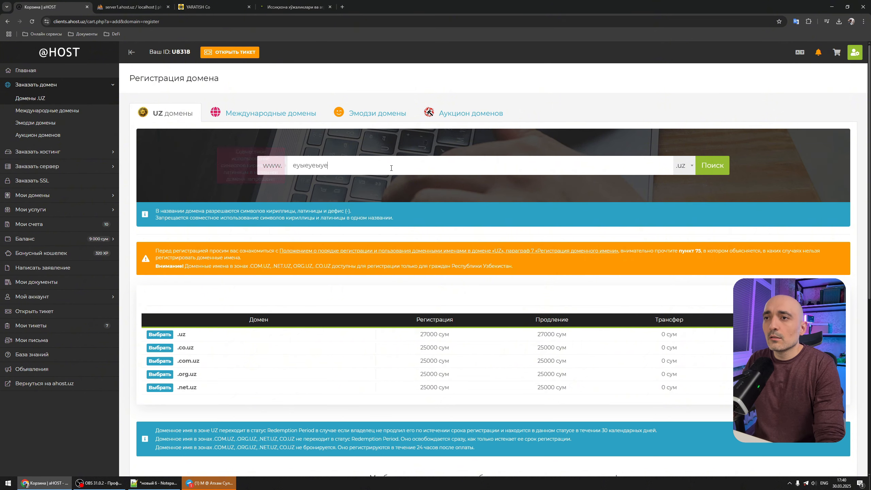
pyautogui.hotkey('alt', 'shift')
pyautogui.hotkey('ctrl', 'a')
pyautogui.write('еуыеуеуы')
pyautogui.hotkey('ctrl', 'a')
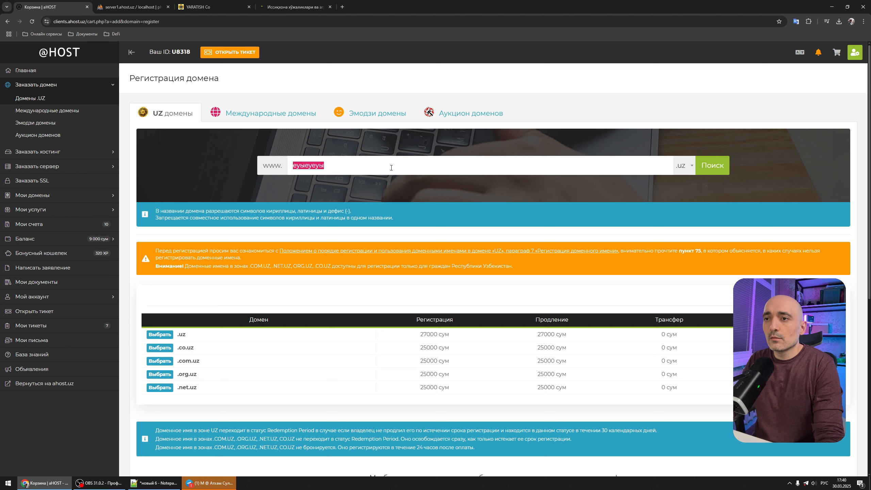
# Check whether the name testetestests is available for registration in the .uz zone.
pyautogui.hotkey('alt', 'shift')
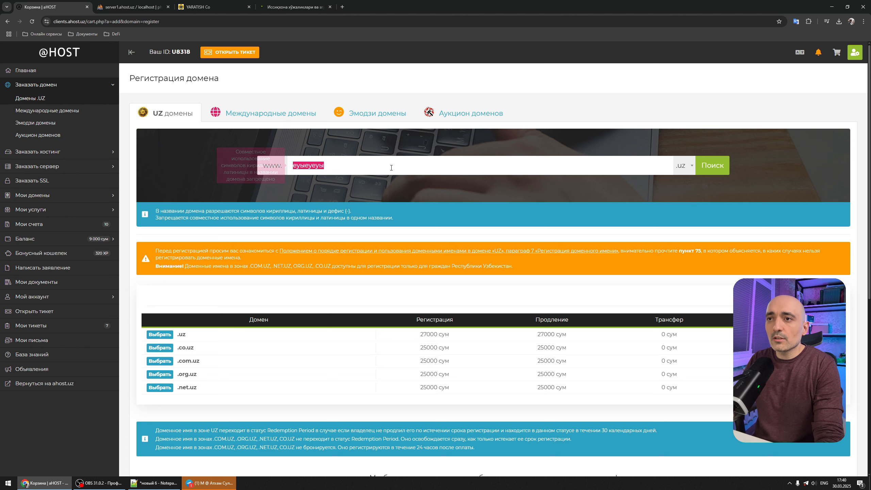
pyautogui.click(296, 164)
pyautogui.doubleClick(299, 162)
pyautogui.press('BackSpace')
pyautogui.write('testetestests')
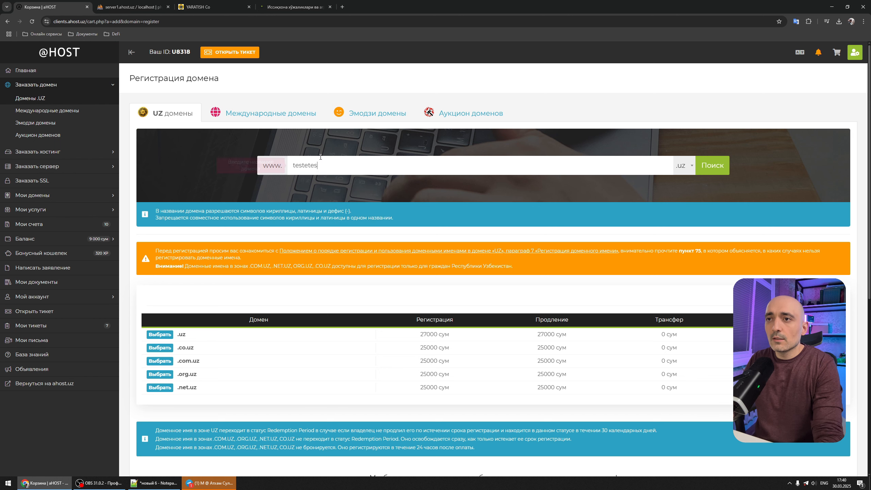
pyautogui.click(717, 172)
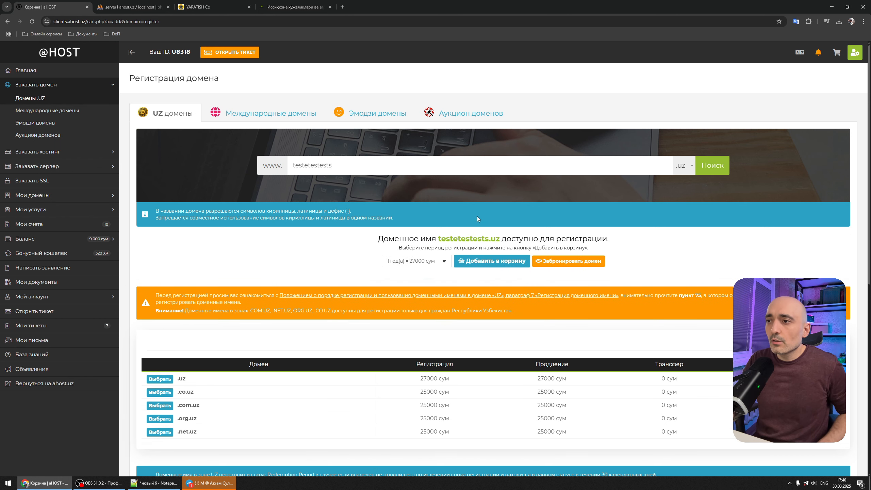
# Highlight testetestests.uz in the availability result and return to the list of own domains.
pyautogui.moveTo(438, 240); pyautogui.dragTo(520, 240)
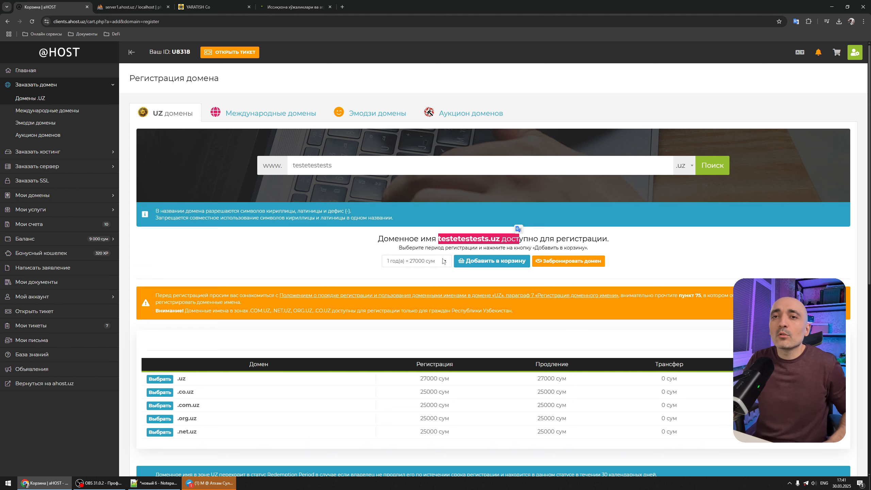
pyautogui.click(51, 195)
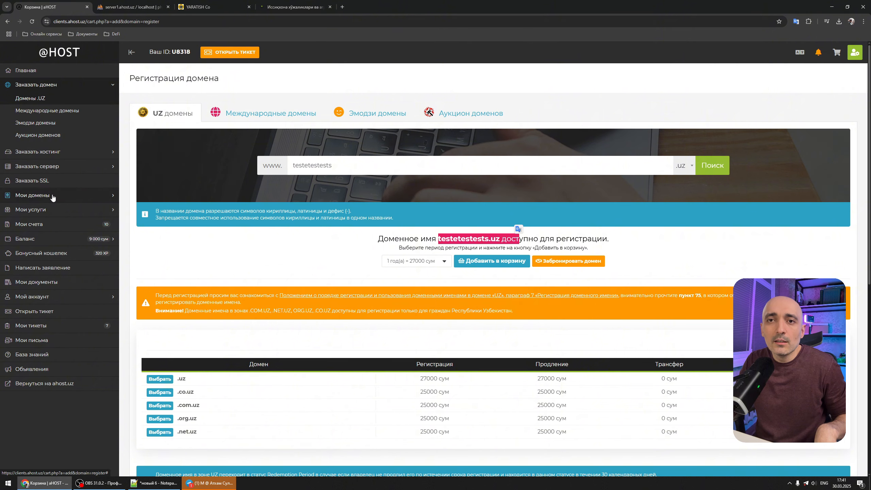
pyautogui.click(36, 209)
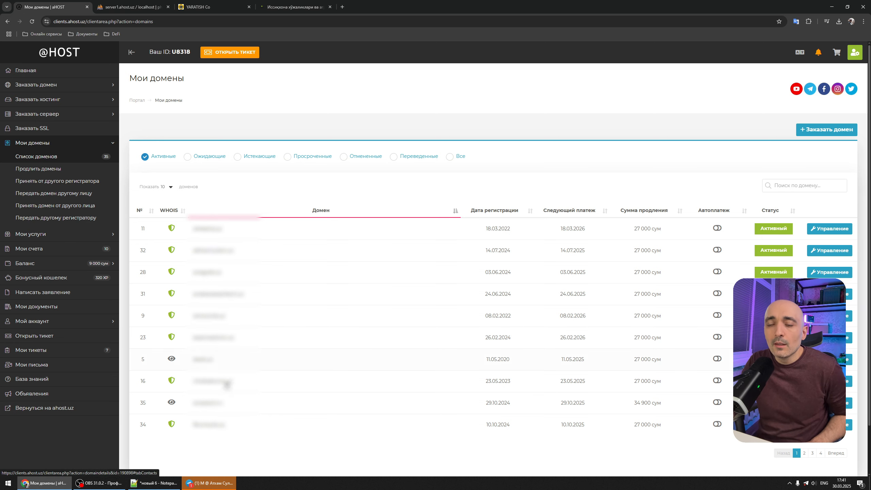
# Start an order for the Стандарт TAS-IX hosting plan, using chistkakovra as the name of the already owned domain.
pyautogui.click(51, 100)
pyautogui.click(47, 116)
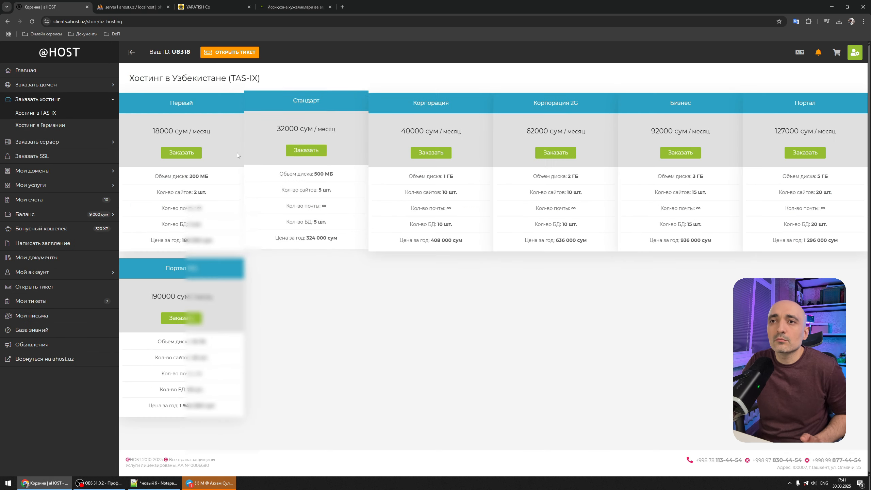
pyautogui.click(307, 151)
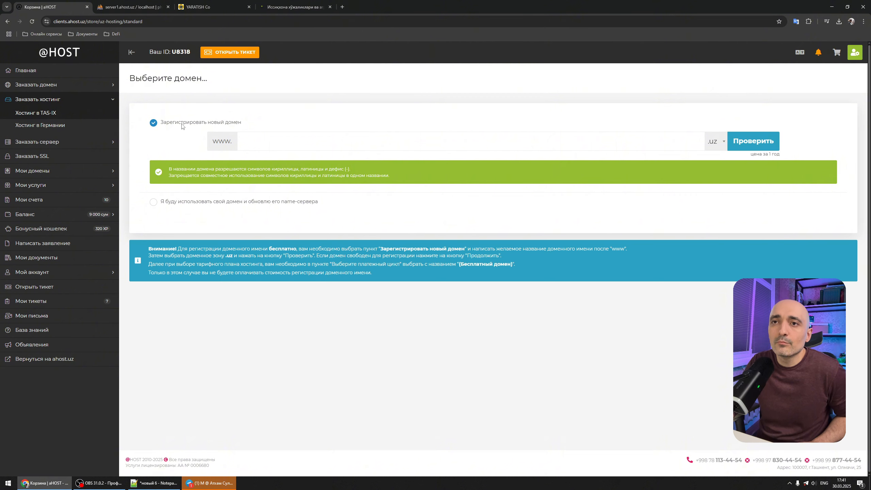
pyautogui.click(150, 201)
pyautogui.click(290, 162)
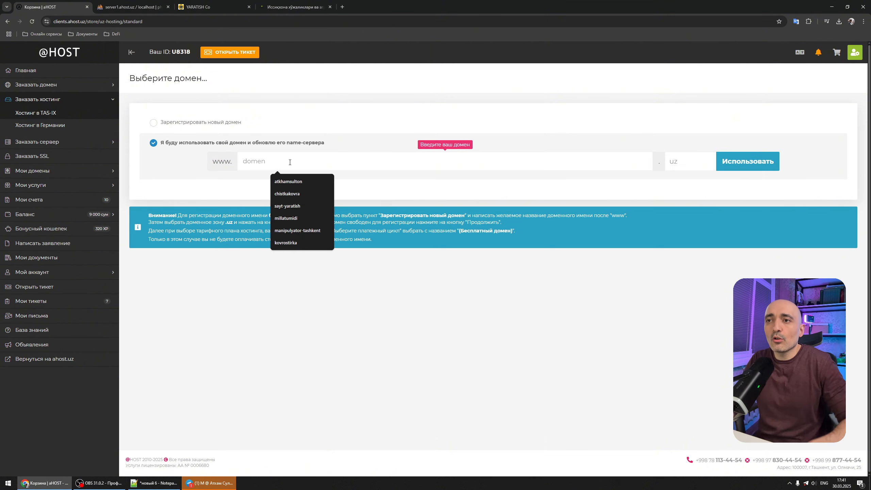
pyautogui.click(294, 195)
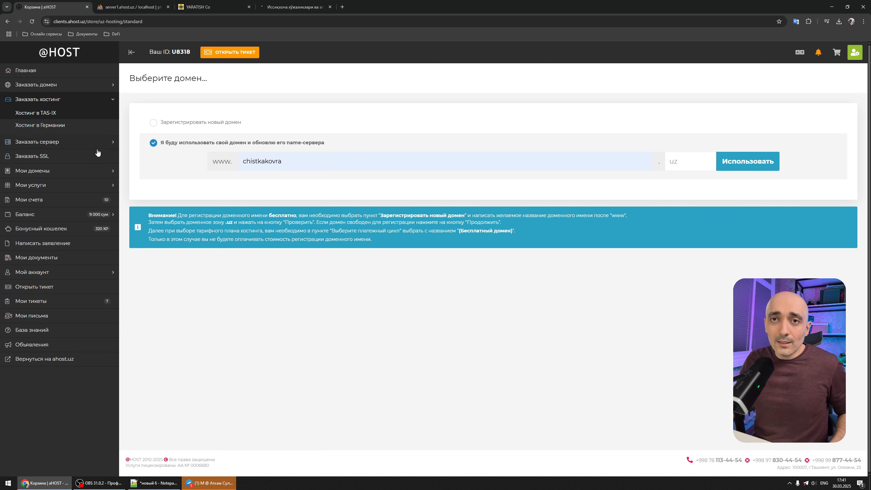
# Open the management page of the active bests.uz hosting service and look over its details.
pyautogui.click(45, 72)
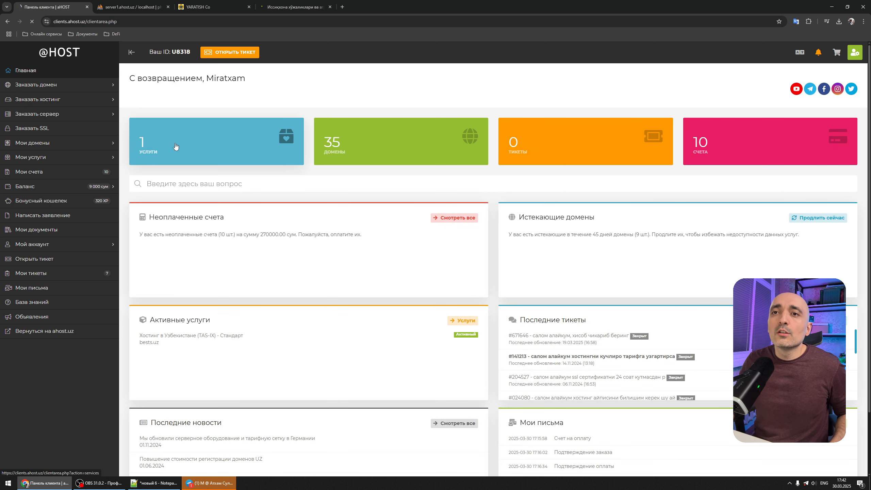
pyautogui.click(176, 146)
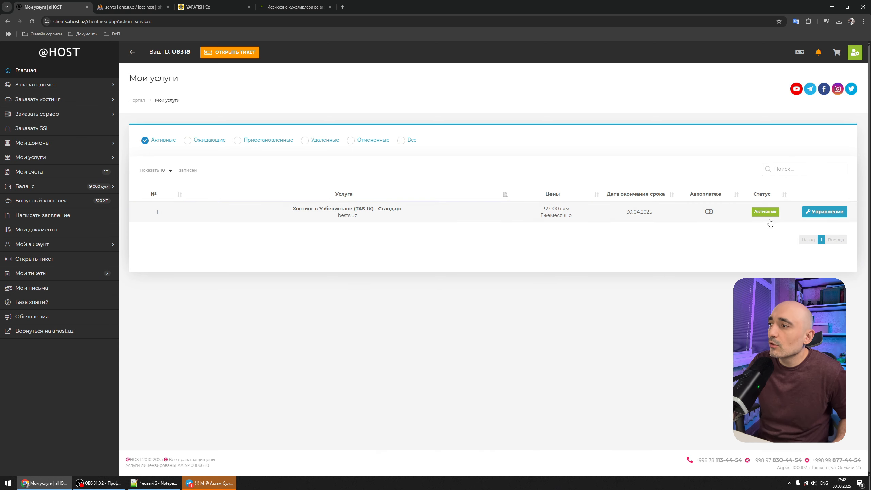
pyautogui.click(822, 211)
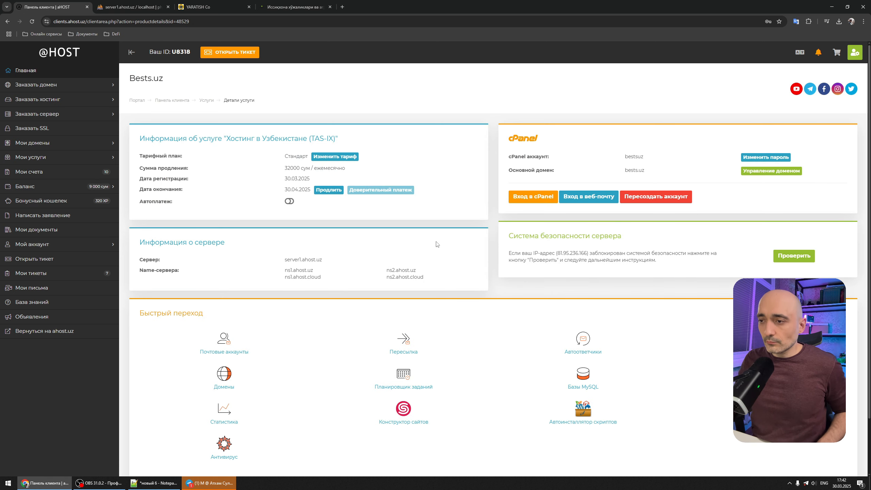
pyautogui.scroll(-1, 387, 246)
pyautogui.scroll(1, 372, 249)
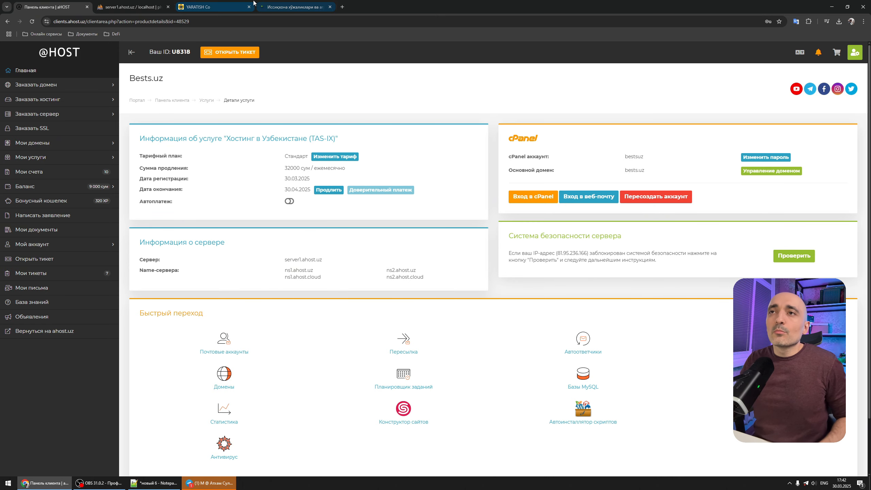
# Look through the agrostream.uz home page from its header to its lower sections and back.
pyautogui.click(318, 3)
pyautogui.scroll(-20, 190, 206)
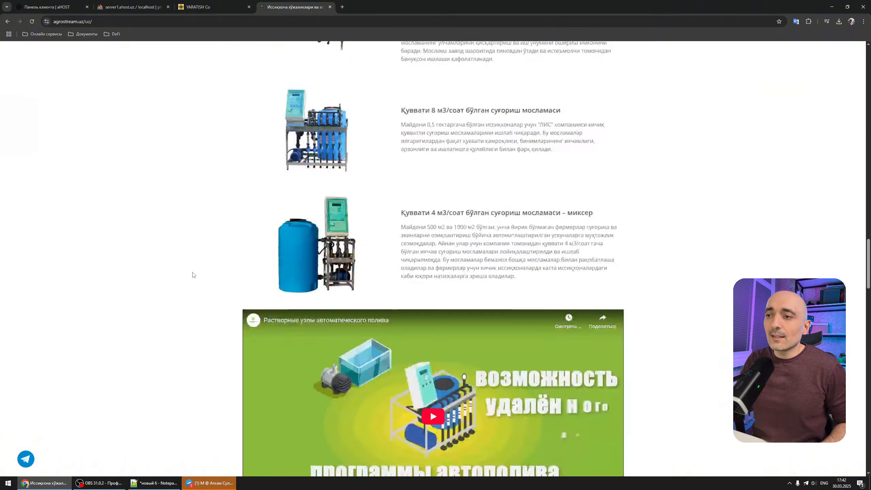
pyautogui.scroll(20, 168, 312)
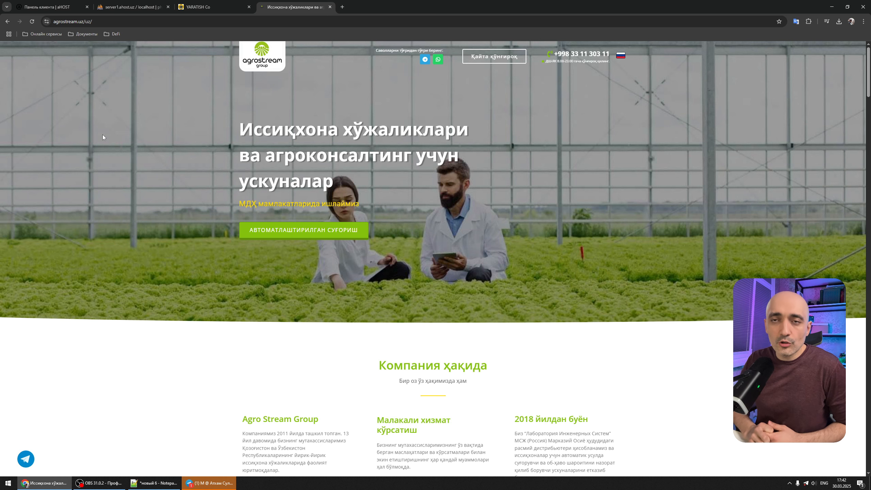
# Switch to the agrostream.uz file manager and select all items in the public_html folder.
pyautogui.click(200, 3)
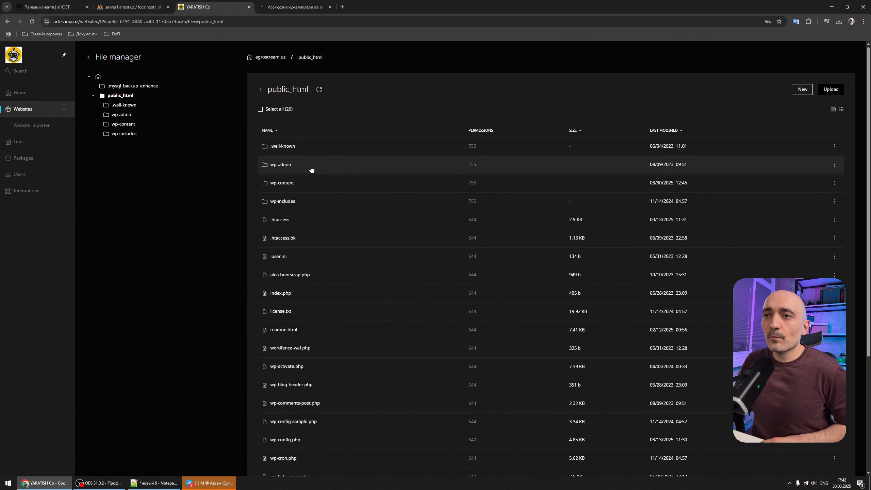
pyautogui.click(271, 111)
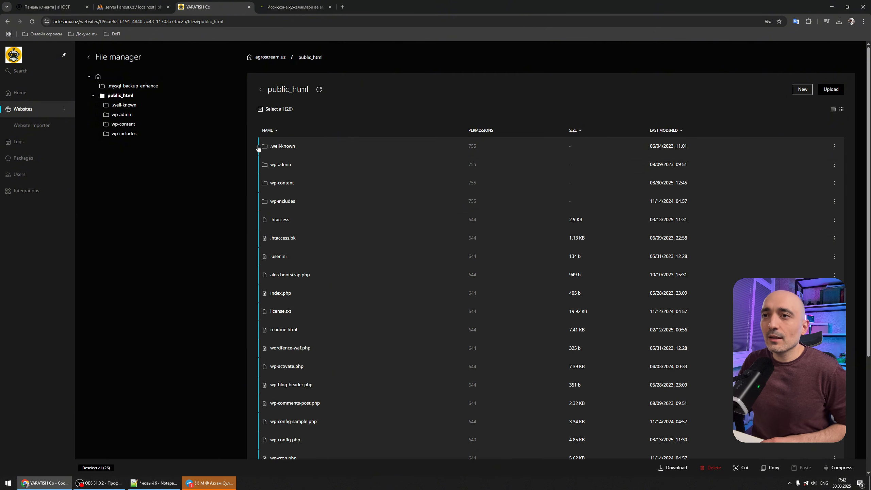
pyautogui.scroll(-5, 320, 165)
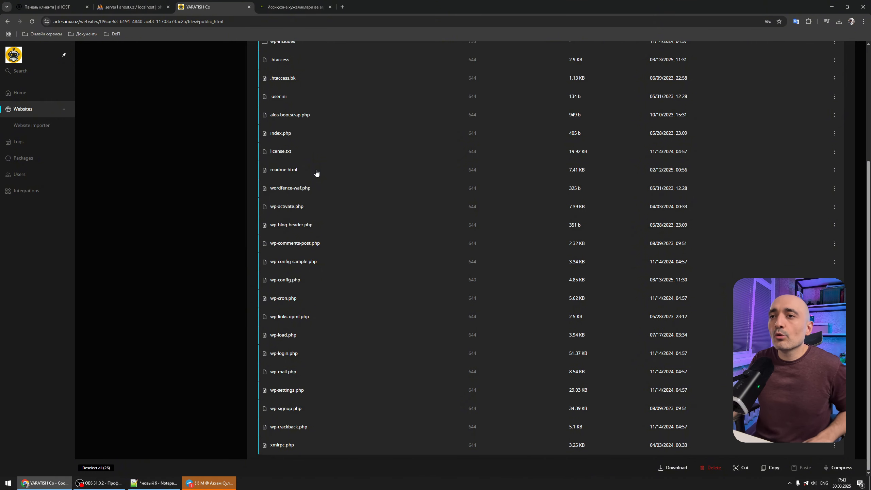
pyautogui.scroll(5, 306, 213)
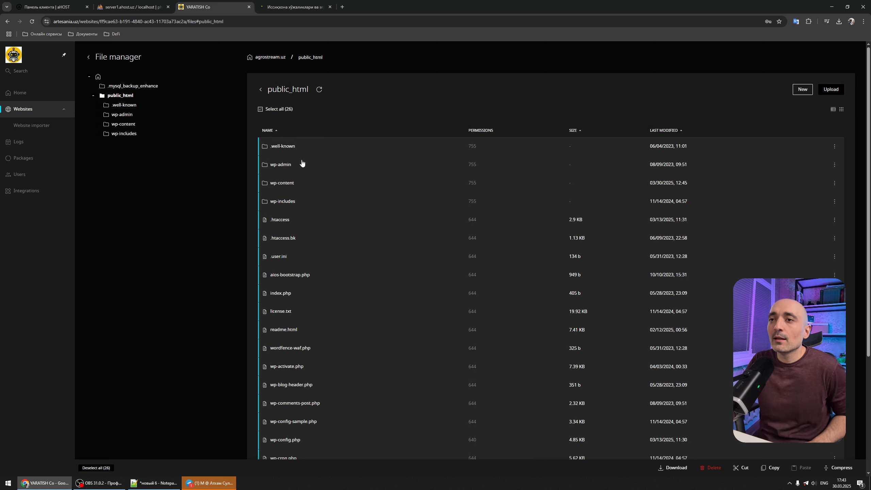
# Exclude the .well-known folder from the selection and try to compress the remaining public_html items.
pyautogui.click(305, 150)
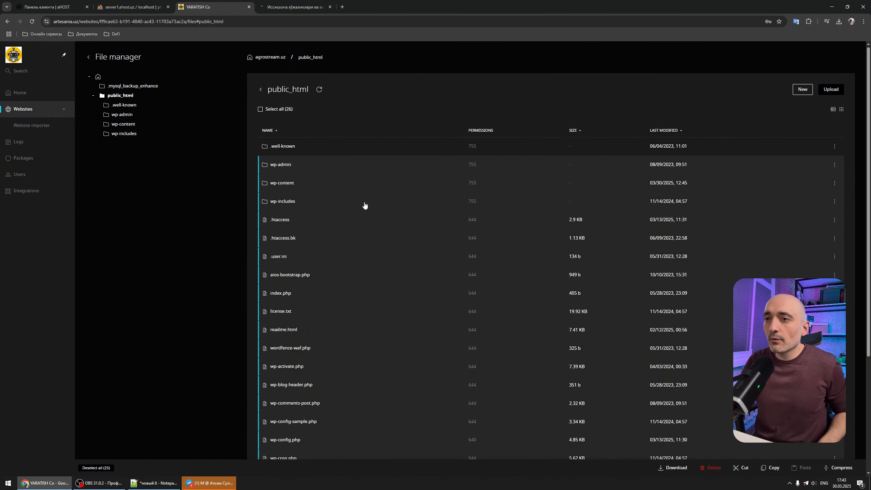
pyautogui.scroll(-5, 357, 209)
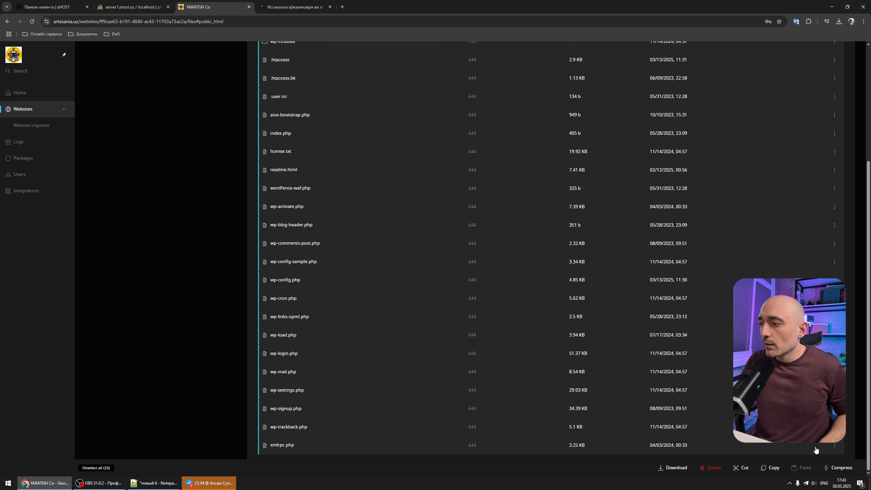
pyautogui.click(829, 467)
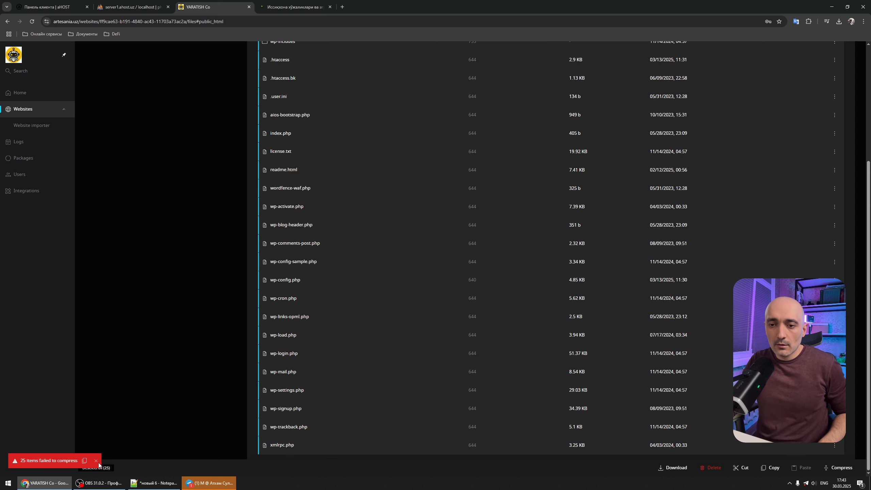
# Reload the public_html listing and compress all of its items except the .well-known folder.
pyautogui.click(96, 460)
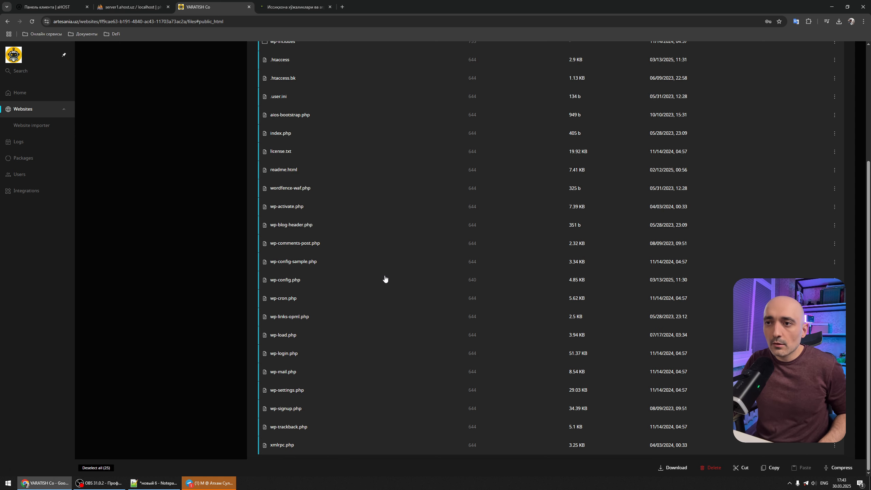
pyautogui.scroll(5, 380, 276)
pyautogui.click(32, 21)
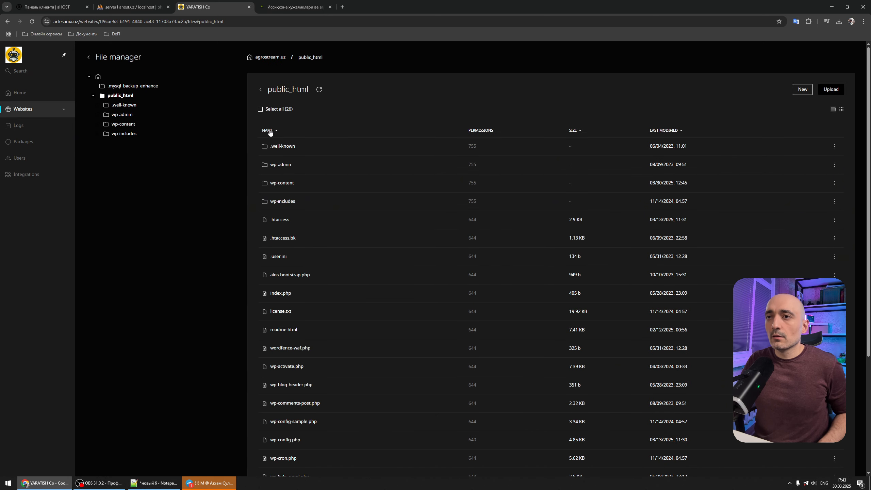
pyautogui.click(272, 110)
pyautogui.click(320, 148)
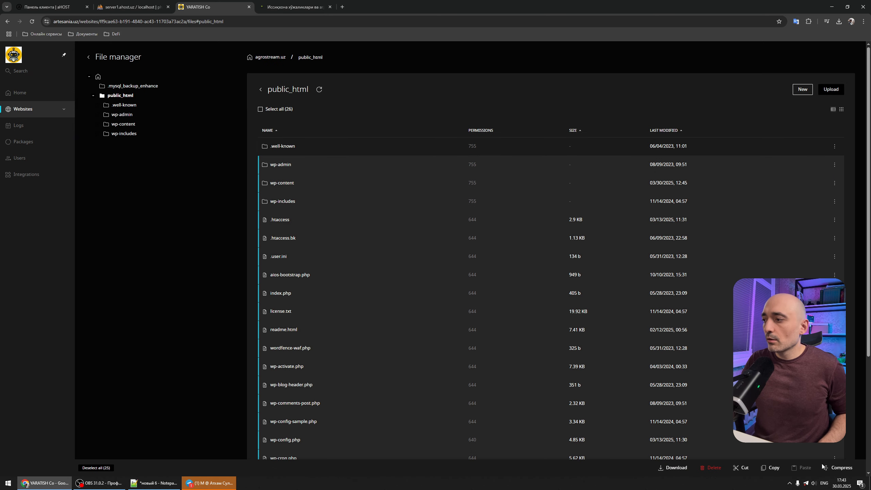
pyautogui.click(837, 467)
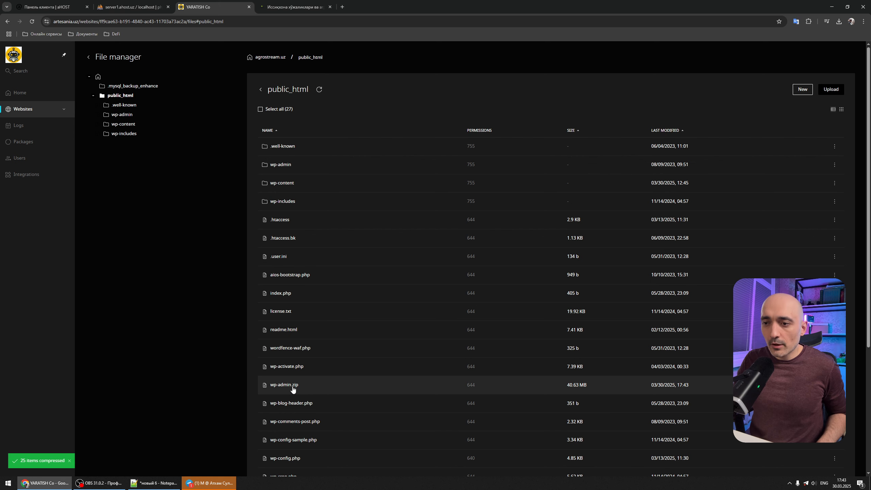
# Download the wp-admin.zip archive from public_html and check it in the browser's recent downloads.
pyautogui.click(321, 388)
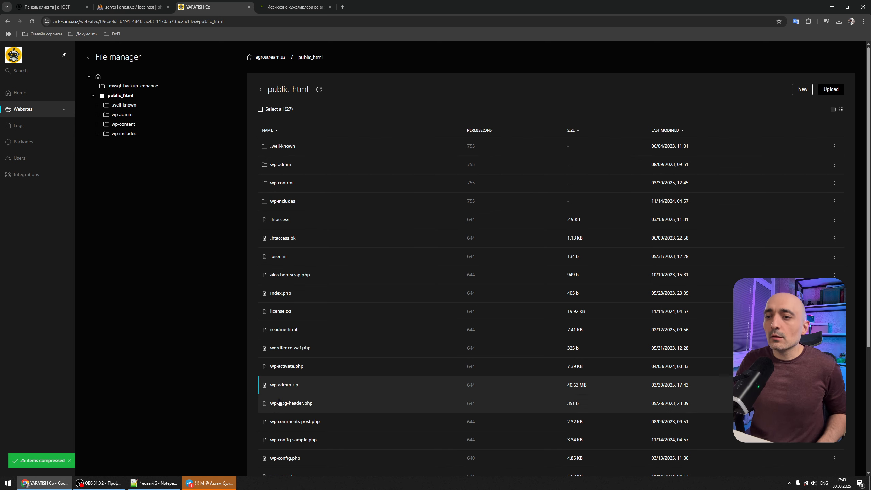
pyautogui.rightClick(332, 384)
pyautogui.click(361, 392)
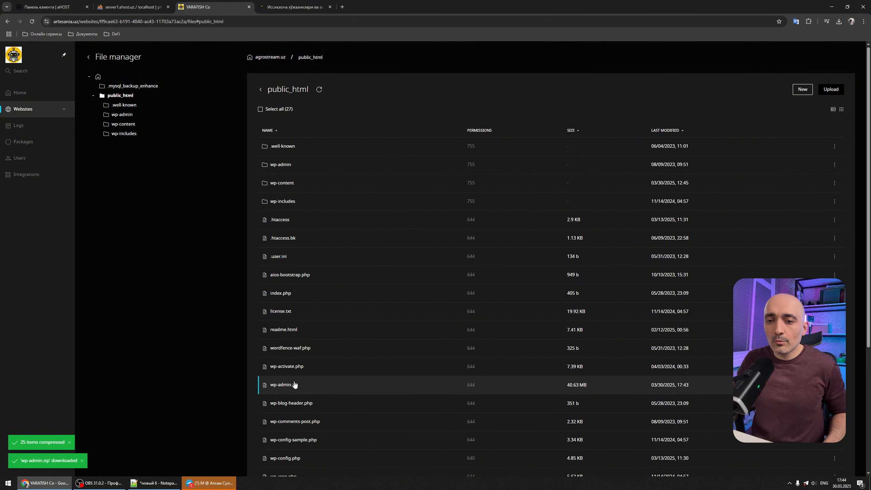
pyautogui.click(840, 22)
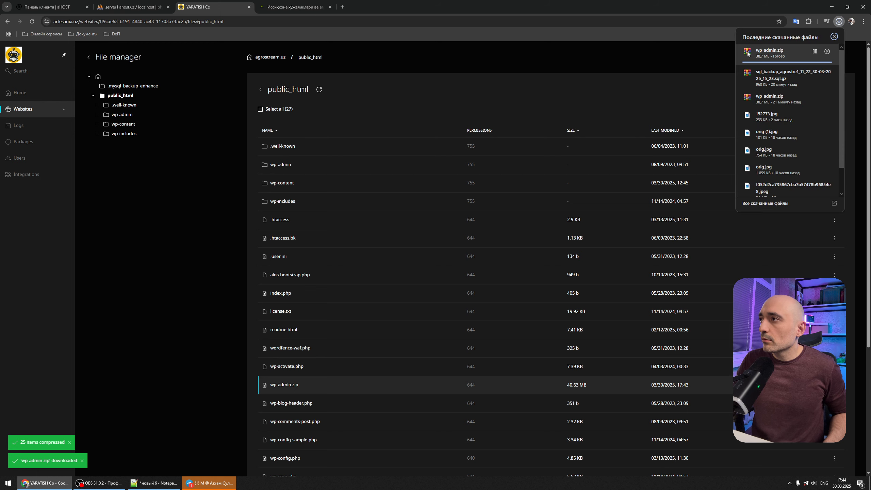
pyautogui.click(673, 4)
# Delete the wp-admin.zip archive from the public_html folder.
pyautogui.rightClick(316, 389)
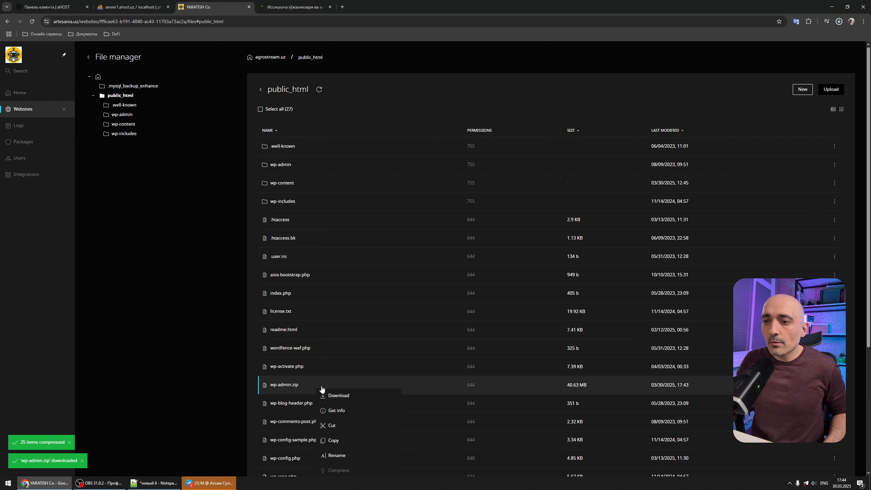
pyautogui.scroll(-4, 353, 456)
pyautogui.click(344, 383)
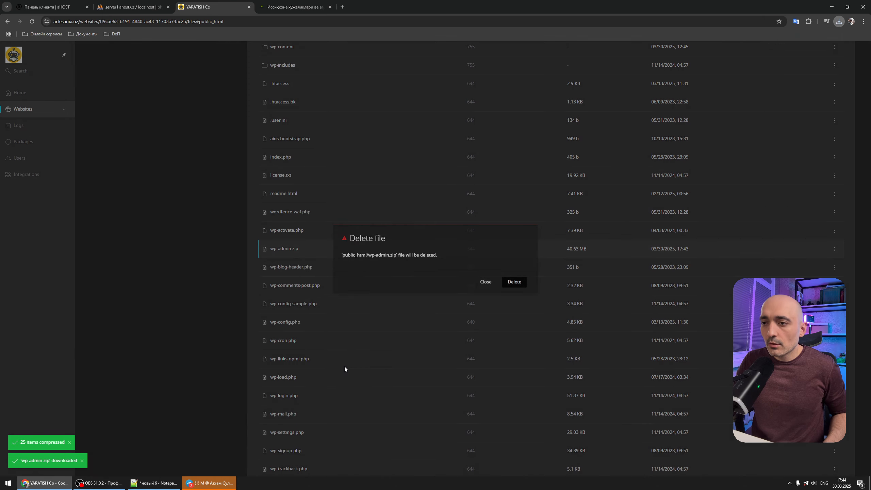
pyautogui.click(518, 283)
pyautogui.scroll(4, 272, 323)
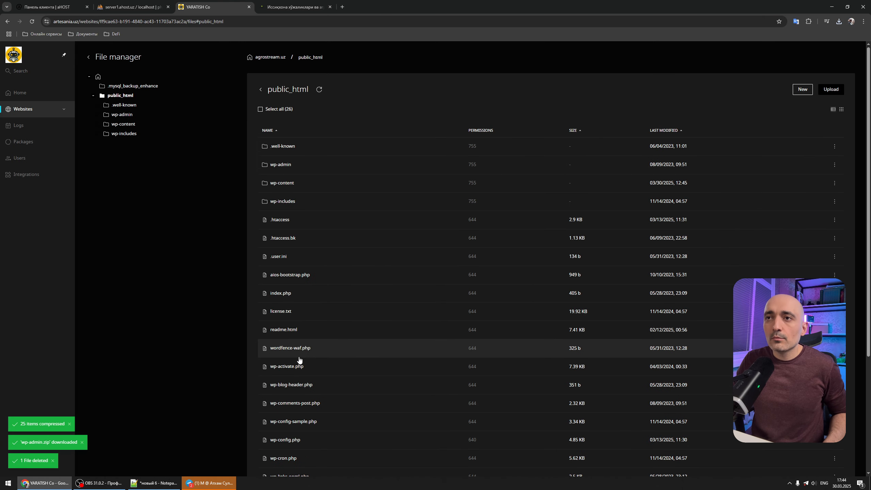
# Open the agrostre1_11_22 database from the site's MySQL databases and download its contents as an SQL file.
pyautogui.click(88, 57)
pyautogui.click(284, 83)
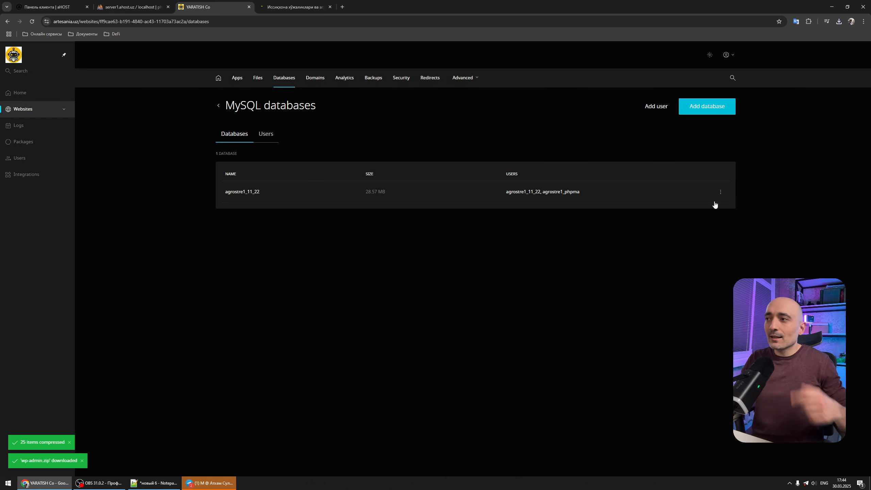
pyautogui.click(720, 192)
pyautogui.click(685, 207)
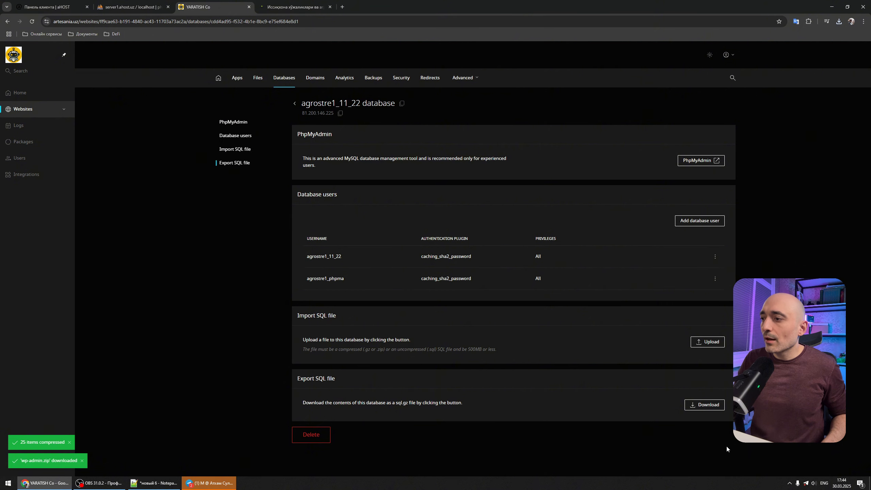
pyautogui.click(712, 409)
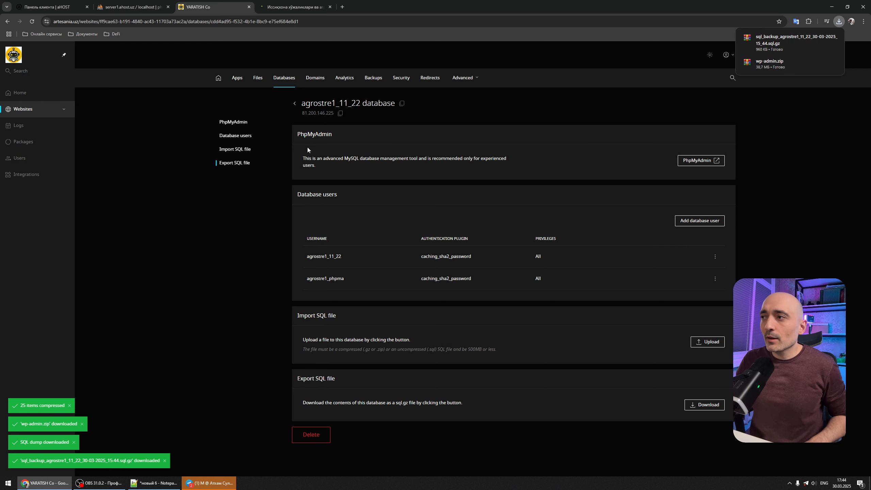
# Switch to phpMyAdmin and display the table structure of the agrostre1_11_22 database.
pyautogui.click(698, 161)
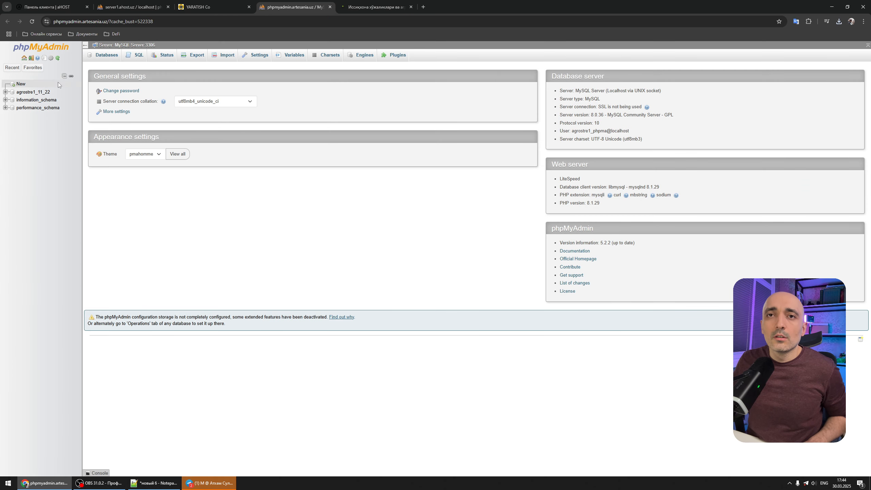
pyautogui.click(11, 95)
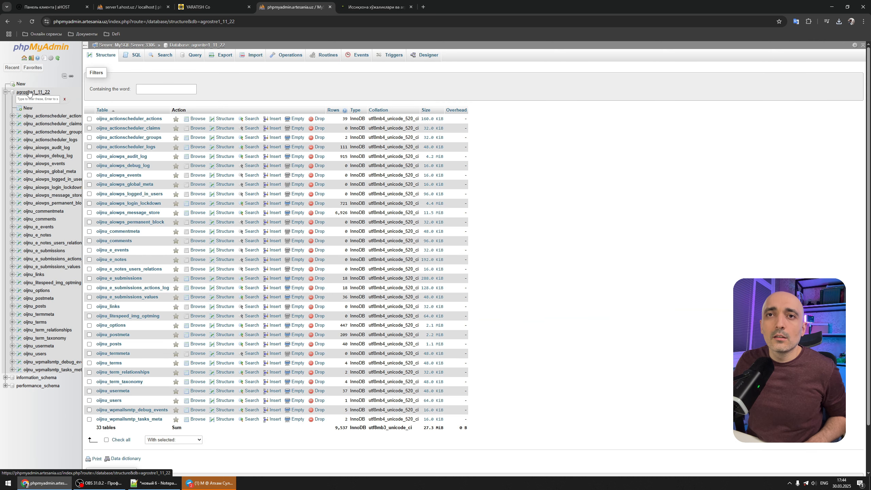
pyautogui.click(30, 93)
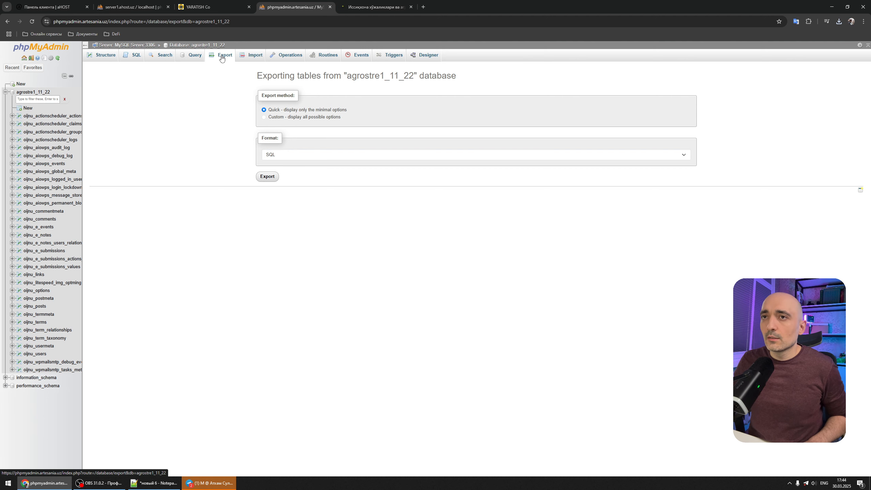
pyautogui.click(33, 92)
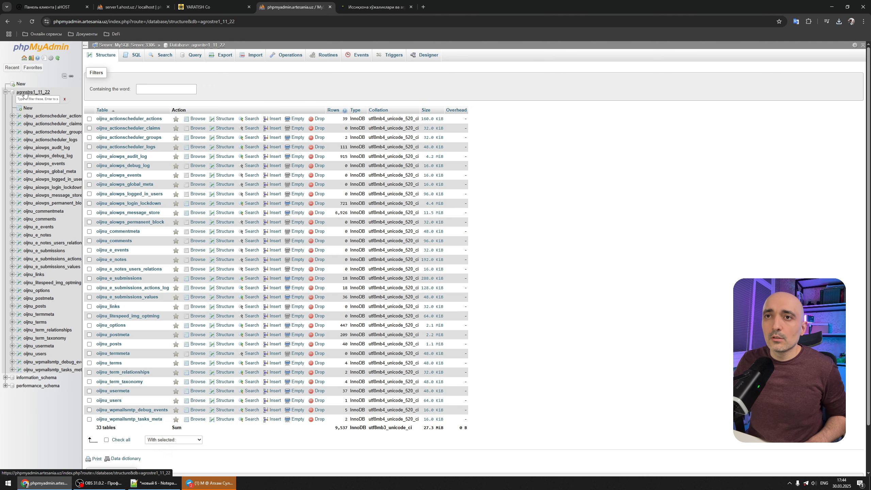
pyautogui.click(116, 441)
pyautogui.scroll(-1, 163, 384)
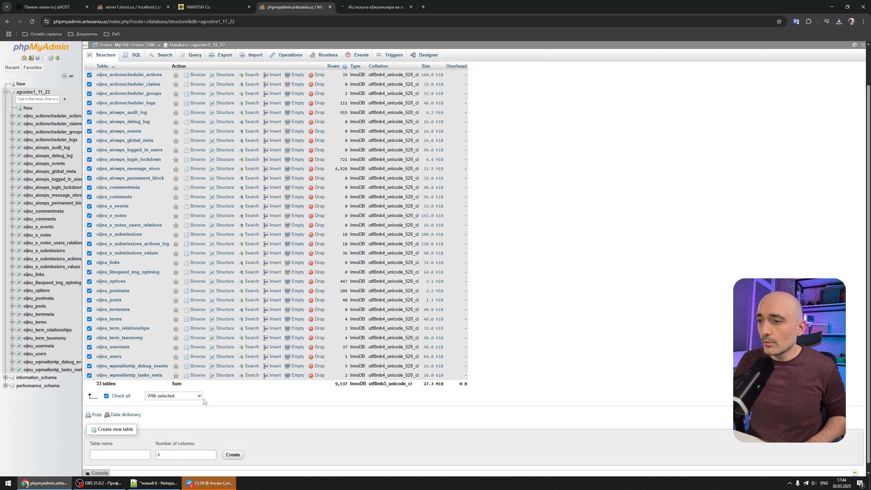
pyautogui.scroll(1, 204, 401)
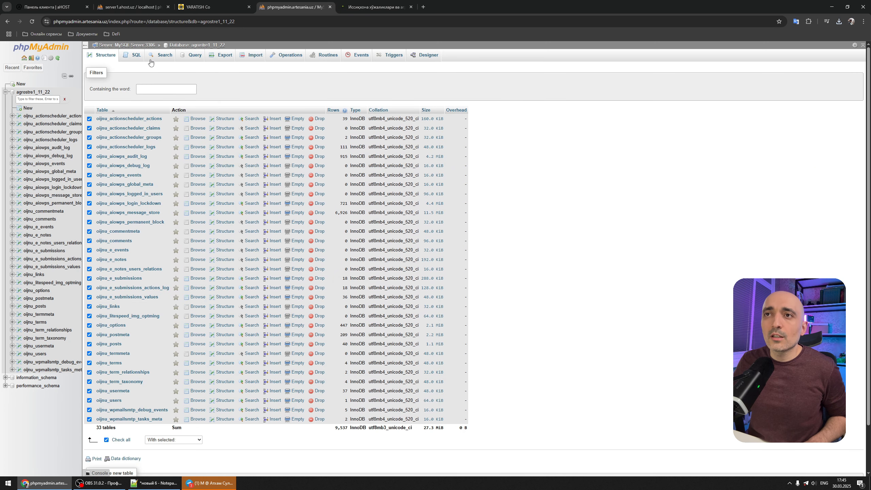
pyautogui.scroll(-1, 158, 195)
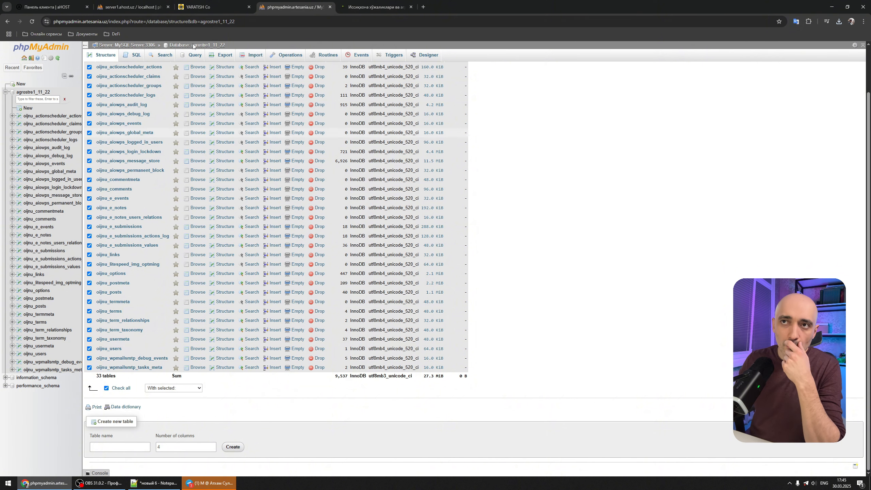
pyautogui.click(188, 391)
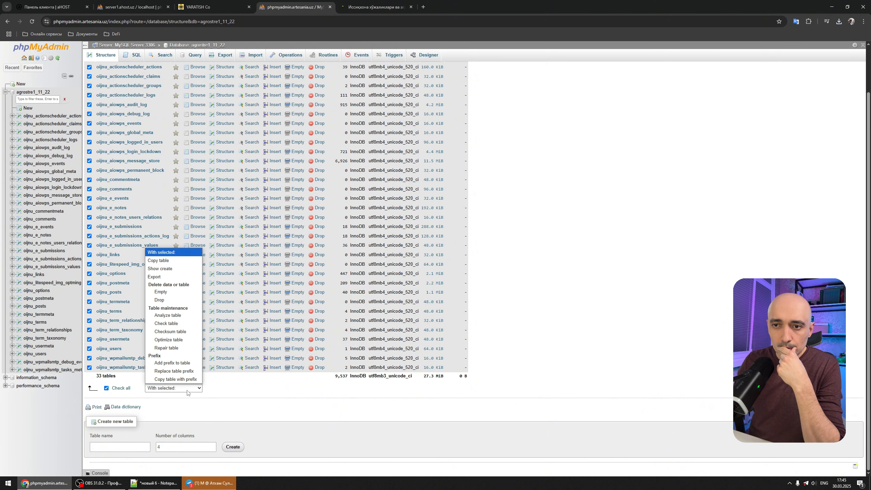
pyautogui.click(166, 278)
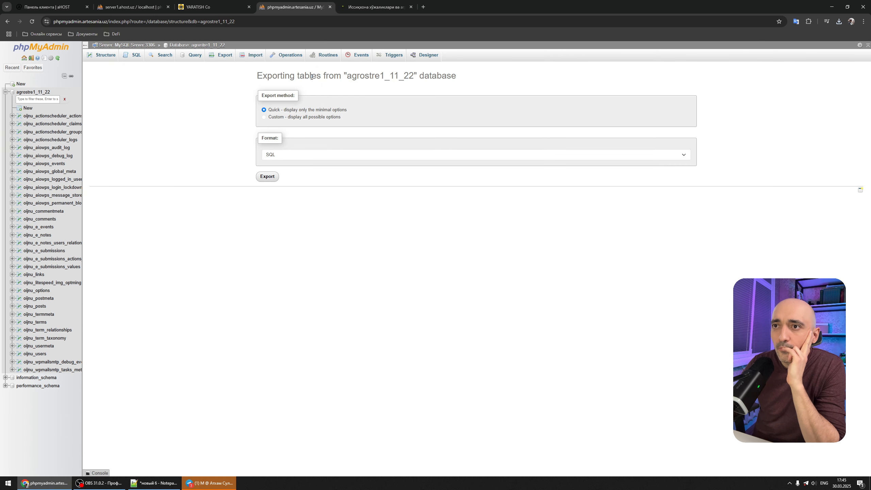
# Return to the agrostre1_11_22 structure, select all tables and open the export settings for them.
pyautogui.click(40, 92)
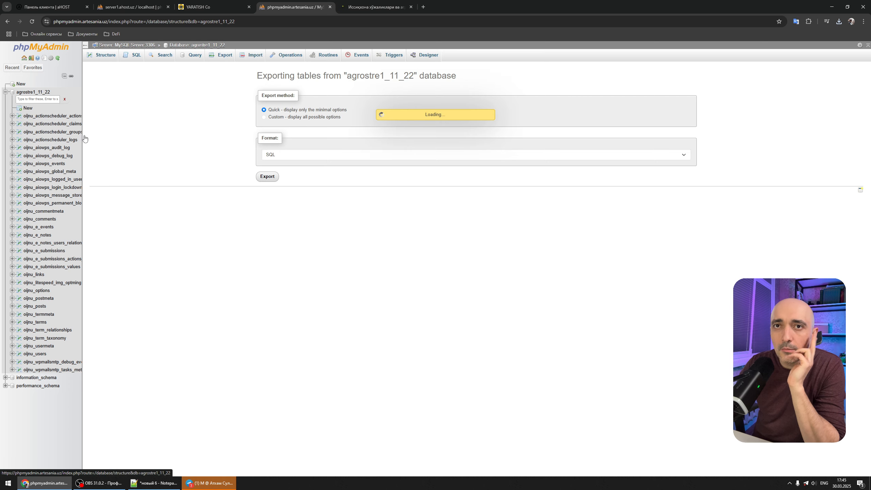
pyautogui.scroll(-3, 119, 442)
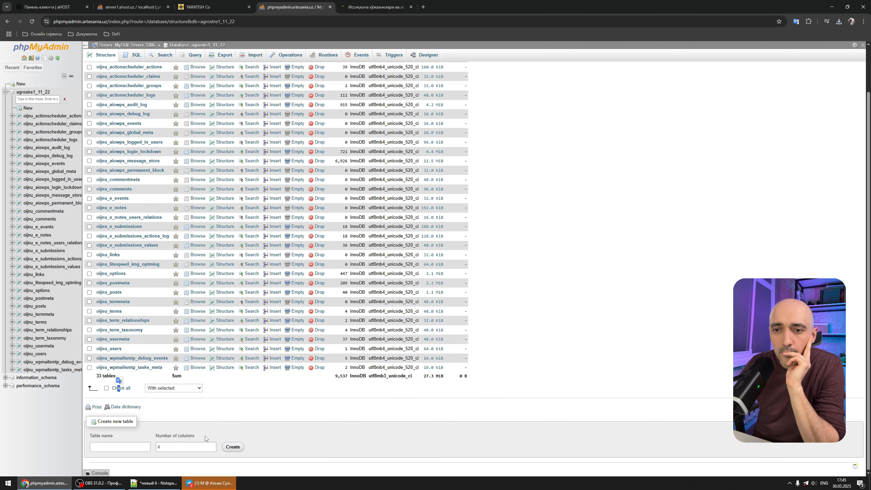
pyautogui.click(172, 388)
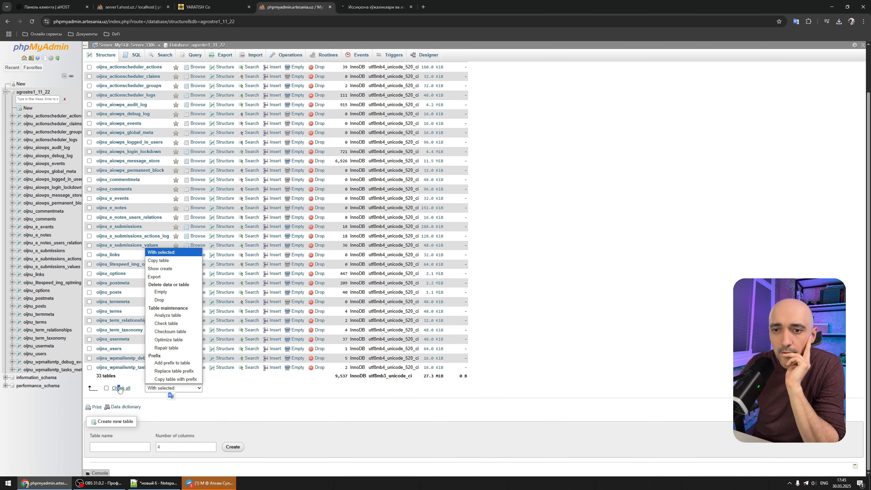
pyautogui.click(117, 388)
pyautogui.click(172, 388)
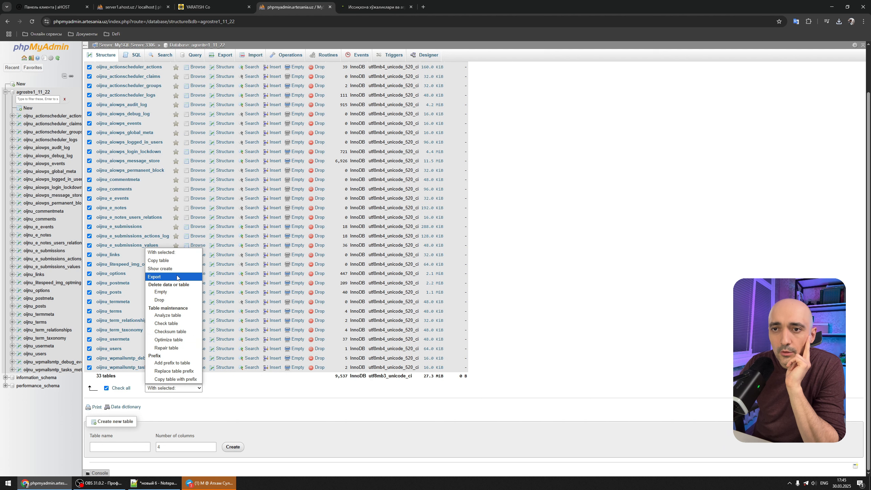
pyautogui.click(161, 276)
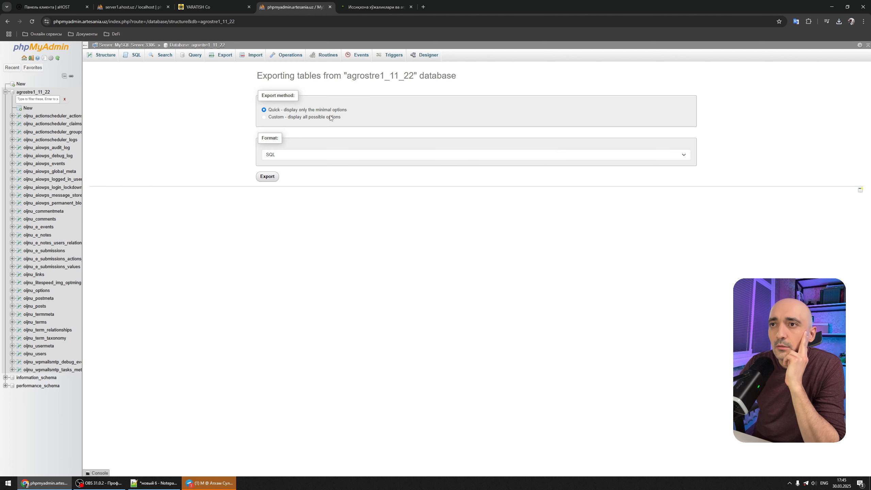
# Look over the custom export options and export the selected tables with the Quick method in SQL format.
pyautogui.moveTo(353, 110)
pyautogui.mouseDown()
pyautogui.moveTo(286, 112)
pyautogui.moveTo(348, 112)
pyautogui.mouseUp()
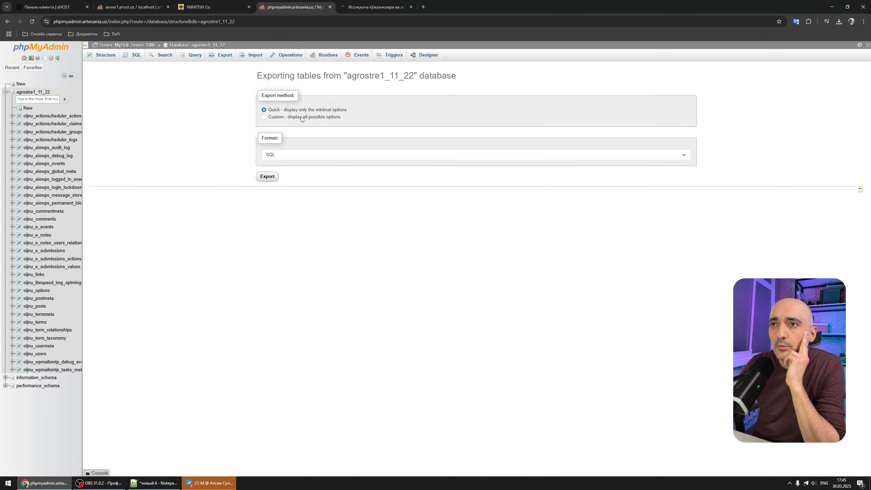
pyautogui.click(278, 119)
pyautogui.scroll(-10, 385, 310)
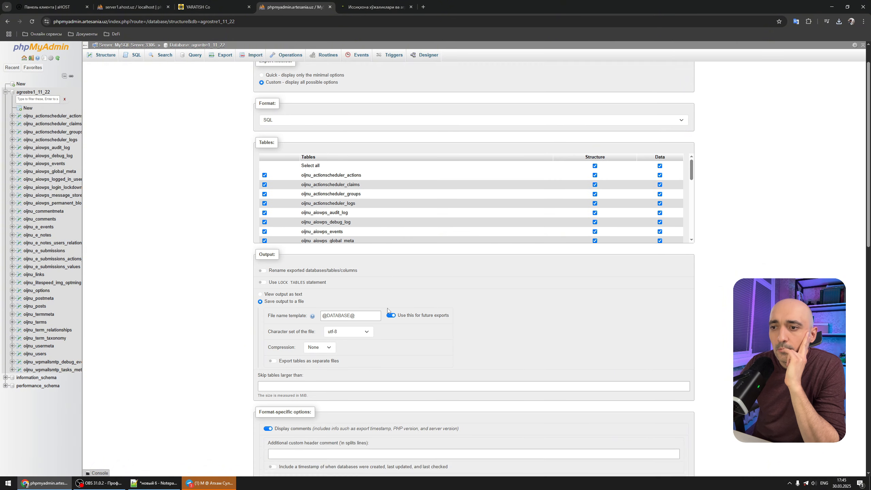
pyautogui.scroll(-5, 385, 310)
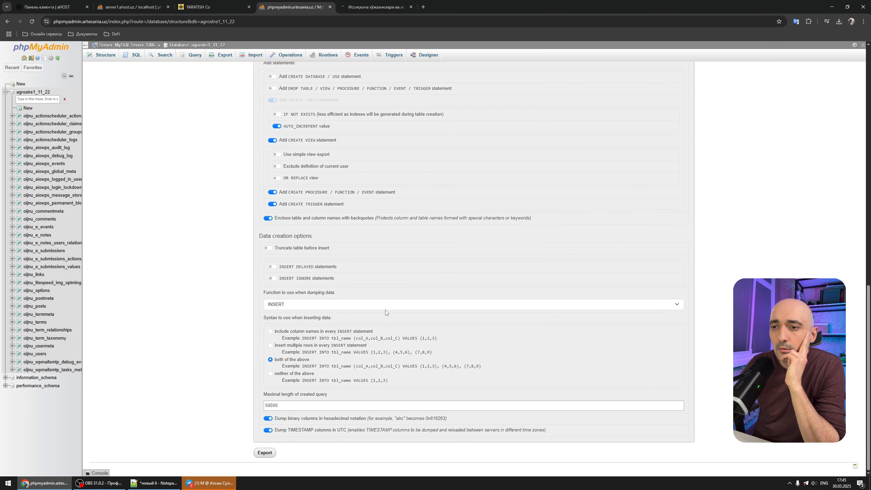
pyautogui.scroll(15, 385, 310)
pyautogui.click(264, 109)
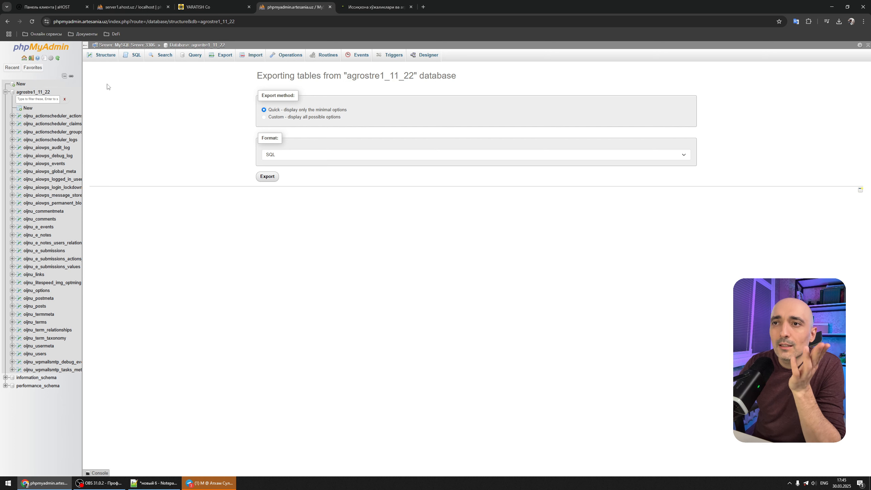
pyautogui.click(267, 176)
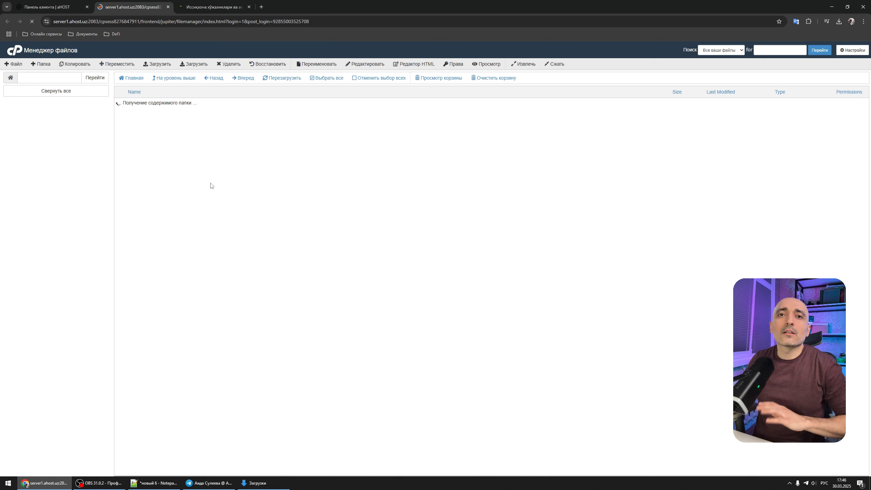
# Upload wp-admin.zip to the public_html folder of the bests.uz hosting in the cPanel file manager.
pyautogui.doubleClick(160, 135)
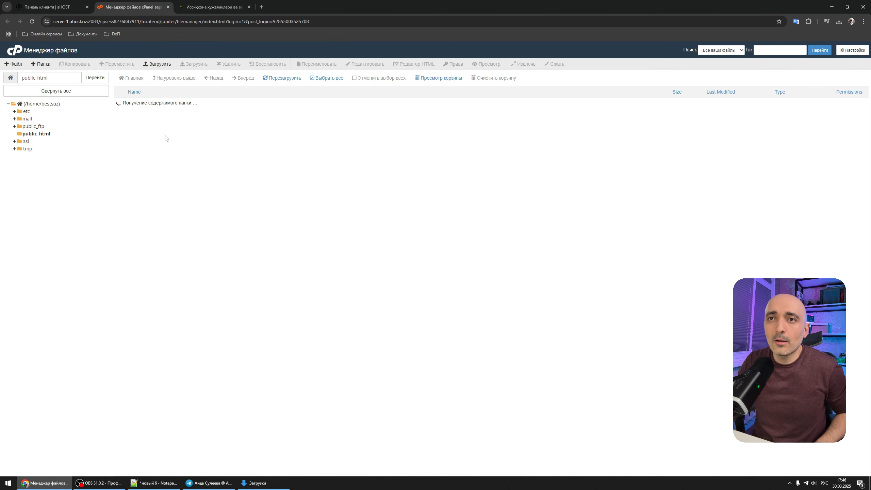
pyautogui.click(155, 68)
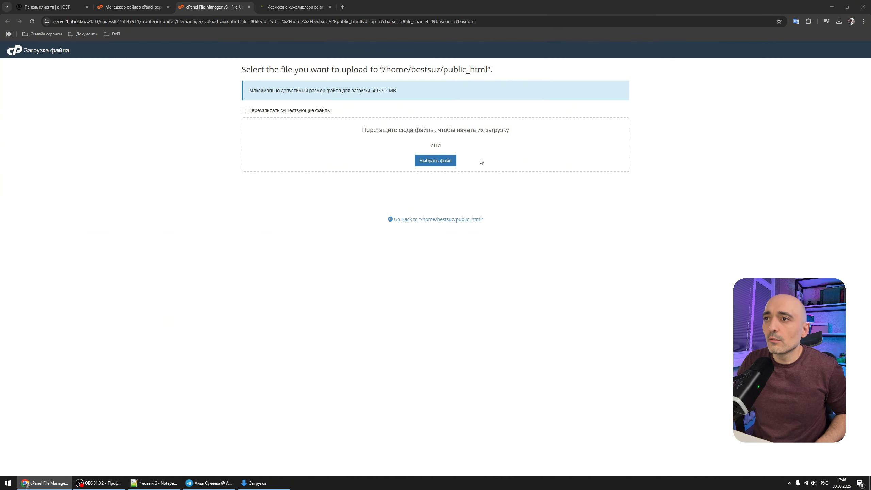
pyautogui.click(435, 161)
pyautogui.doubleClick(570, 270)
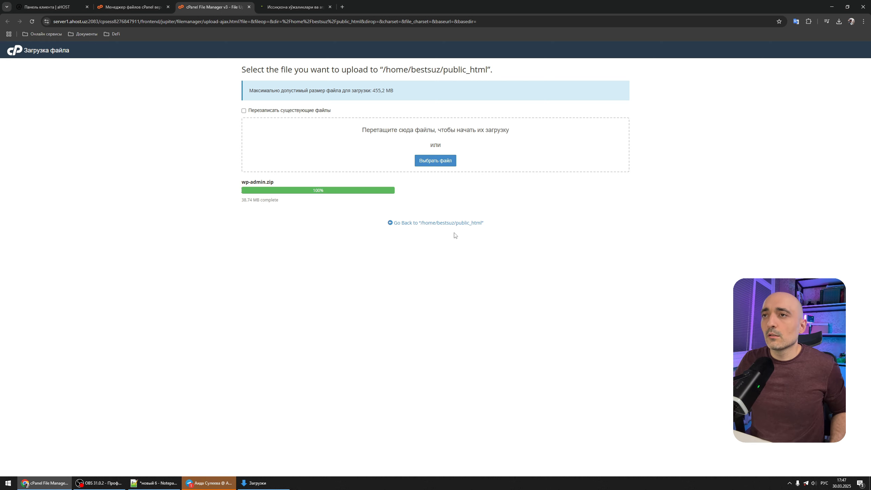
# Return to the public_html folder of bests.uz and extract wp-admin.zip into /public_html.
pyautogui.click(453, 223)
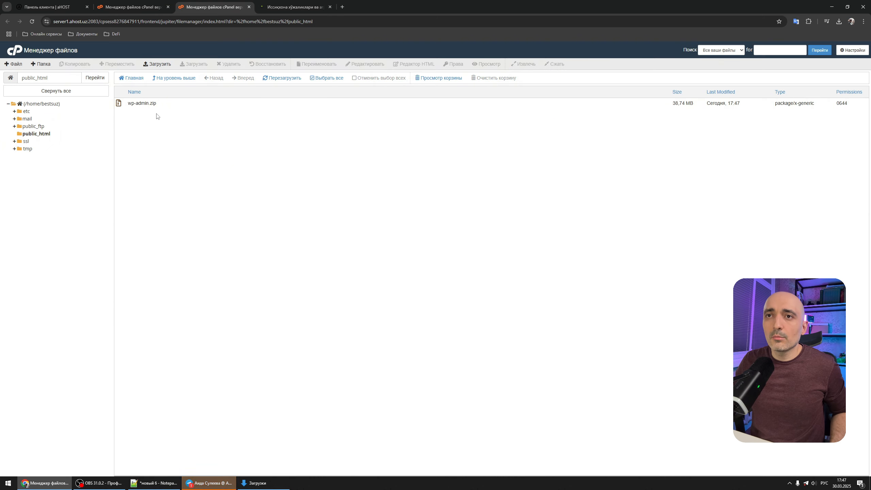
pyautogui.click(218, 107)
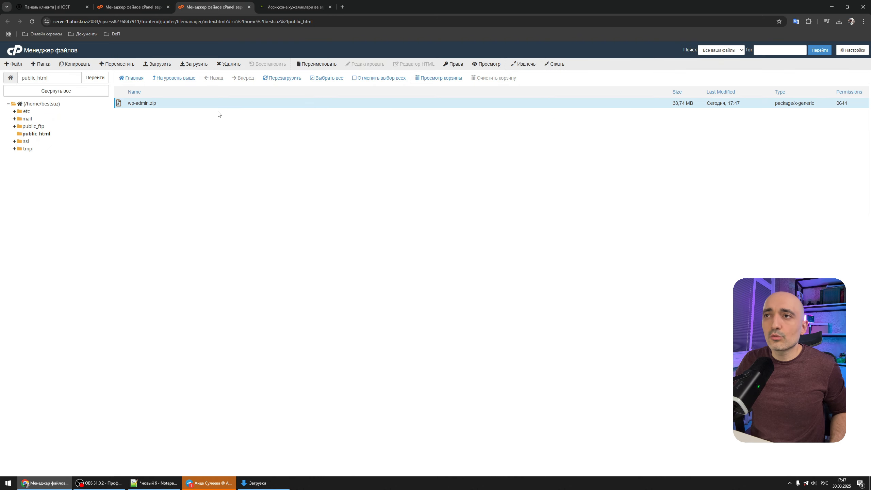
pyautogui.click(523, 65)
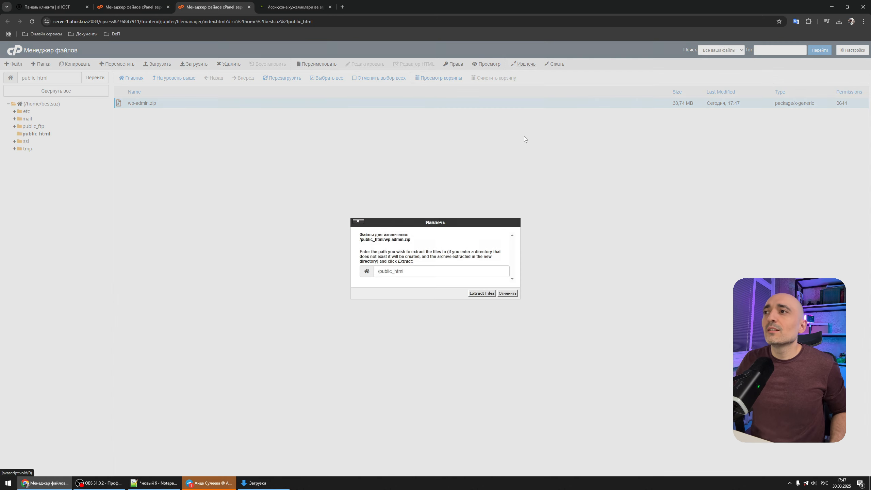
pyautogui.click(481, 293)
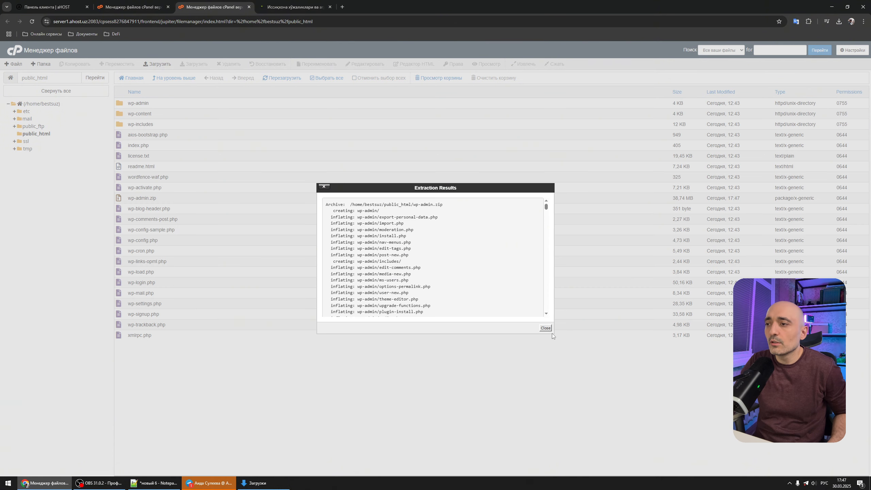
pyautogui.click(545, 328)
# Permanently delete the wp-admin.zip archive from public_html, skipping the trash.
pyautogui.click(172, 198)
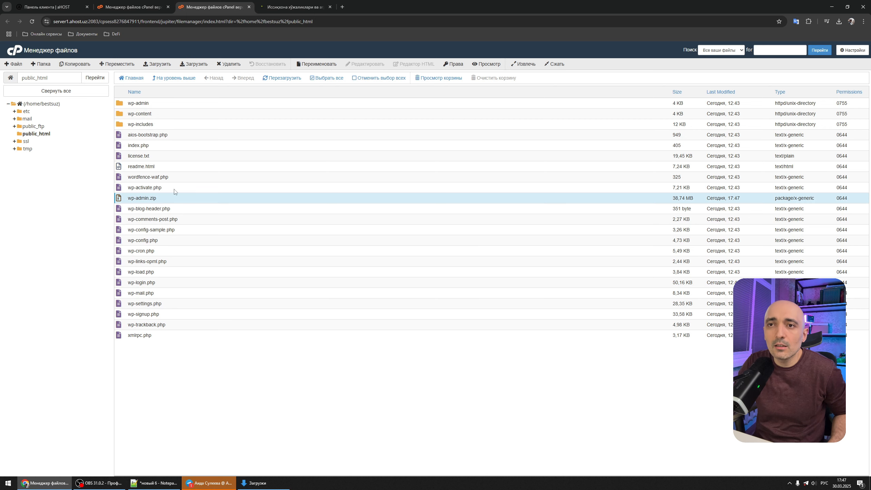
pyautogui.click(240, 65)
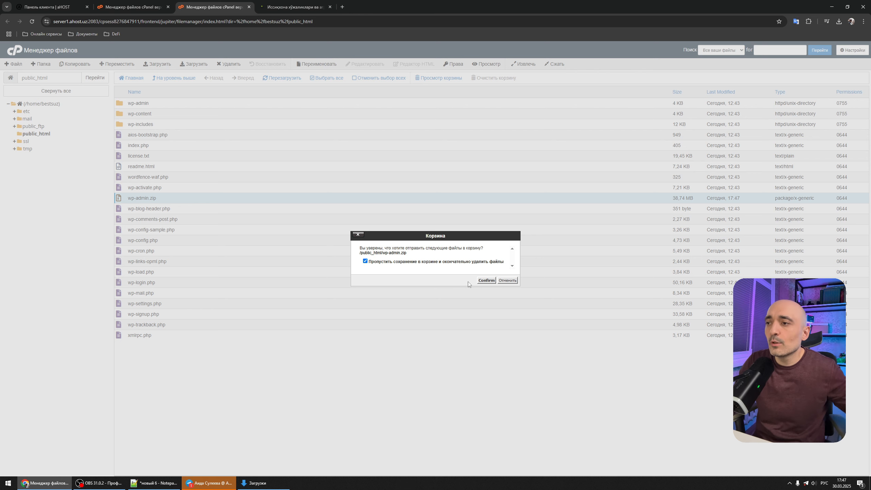
pyautogui.click(486, 281)
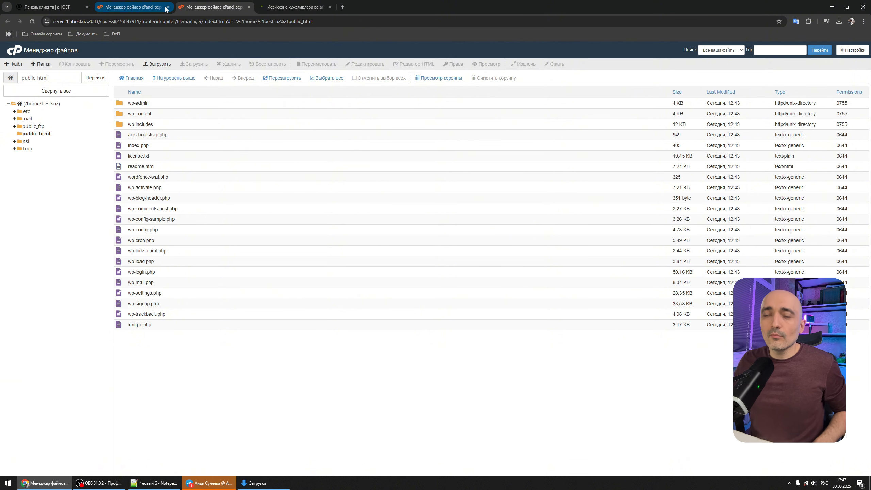
# Close the file manager pages, open the MySQL databases page for Bests.uz from the aHOST client panel, and bring up the blank Notepad++ note.
pyautogui.middleClick(207, 8)
pyautogui.click(152, 5)
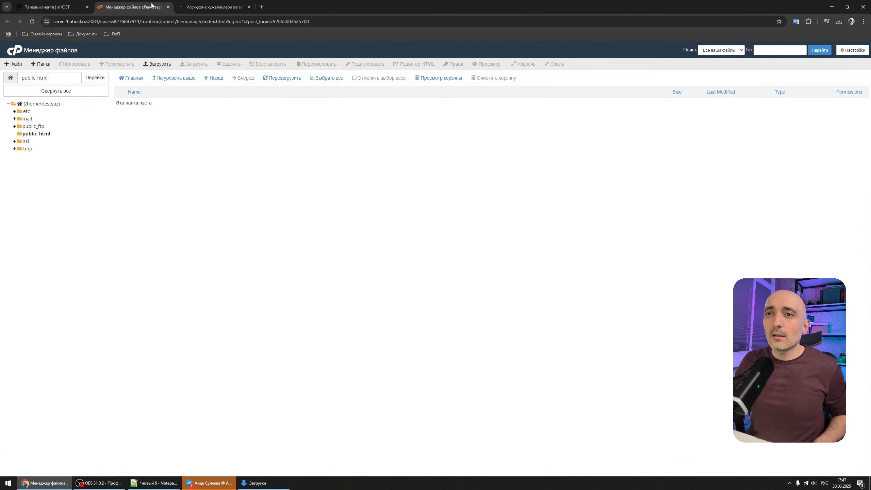
pyautogui.middleClick(136, 7)
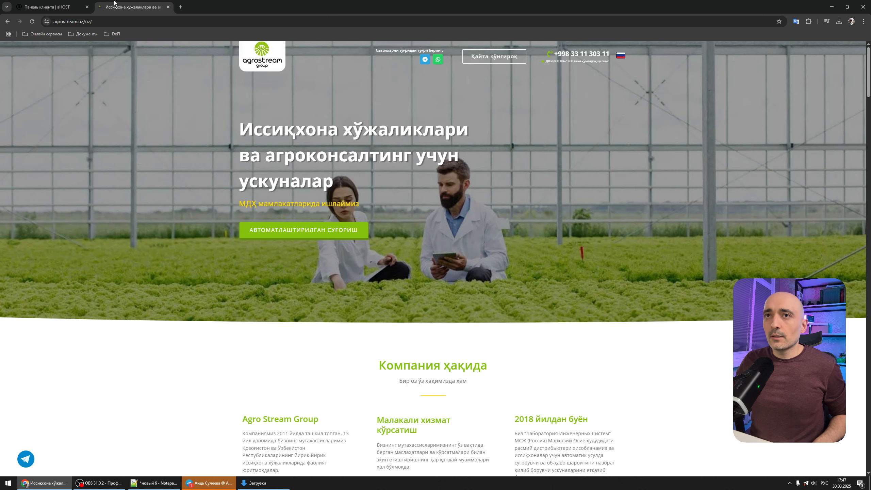
pyautogui.click(76, 5)
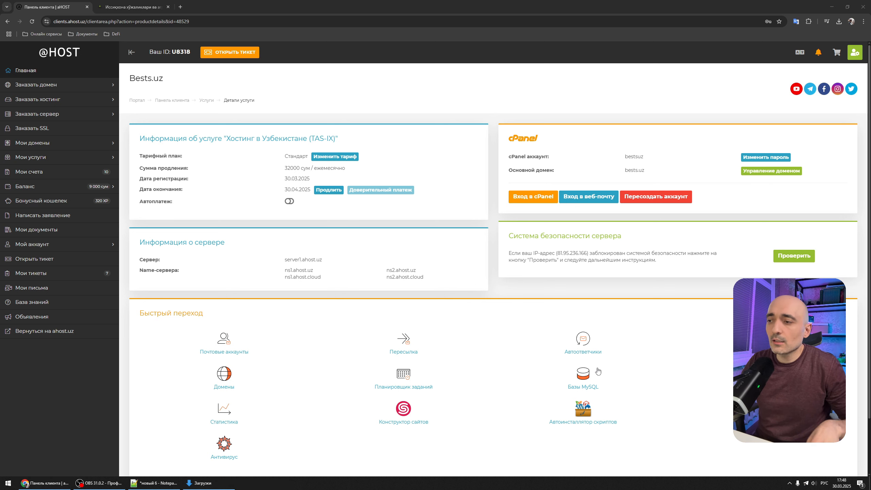
pyautogui.click(585, 377)
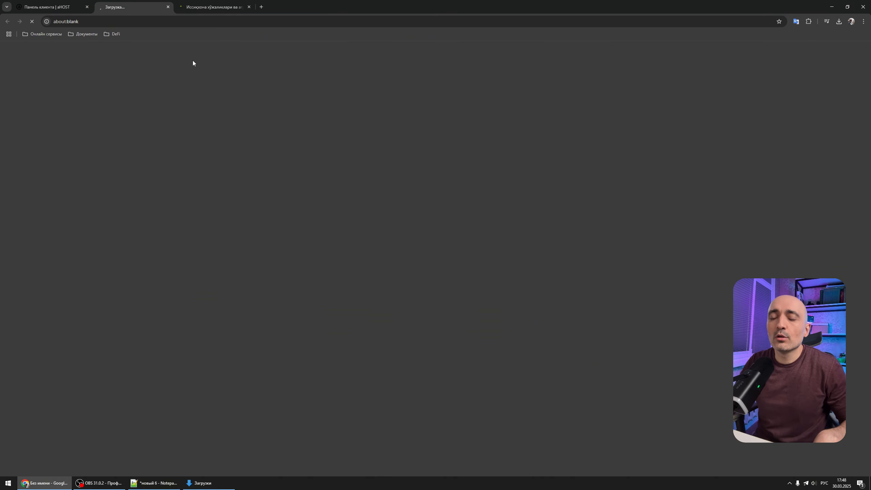
pyautogui.click(166, 483)
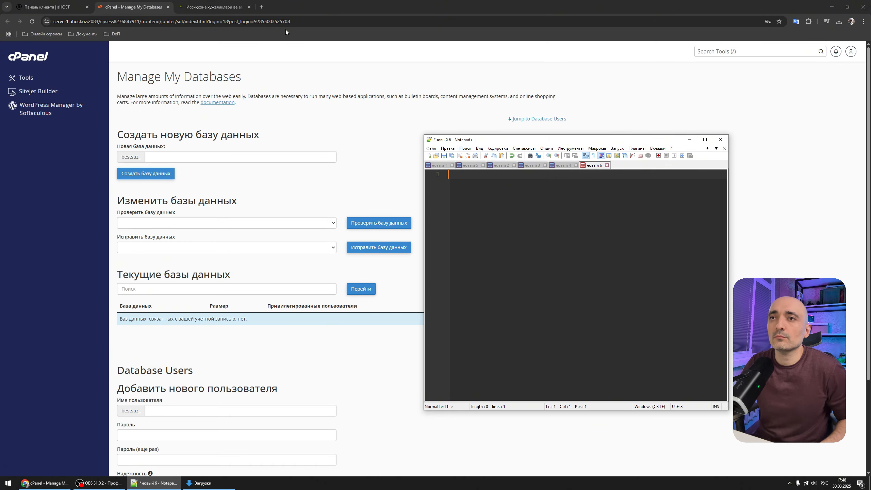
# Create a new database named bestsuz_03_25 and return to the database management page.
pyautogui.click(188, 159)
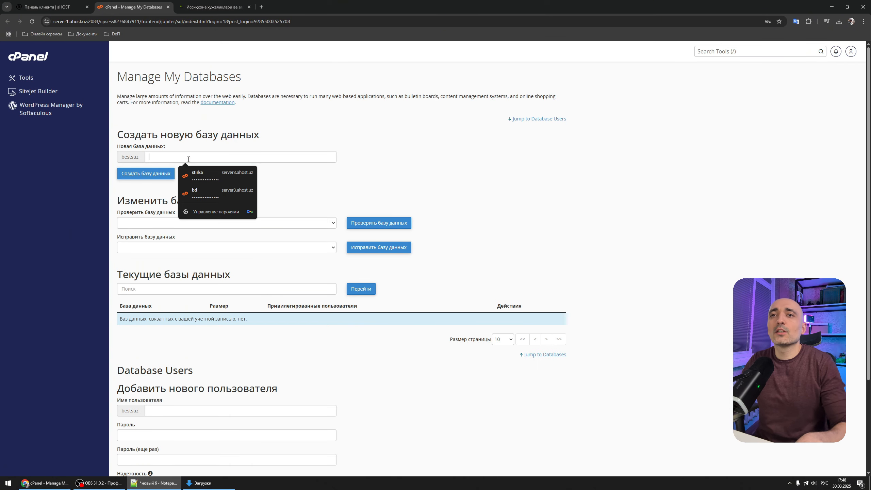
pyautogui.write('03')
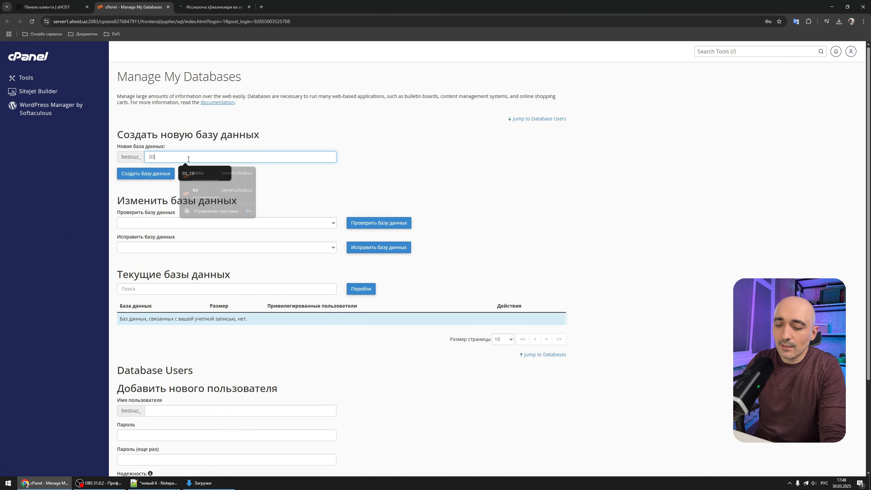
pyautogui.write('_23')
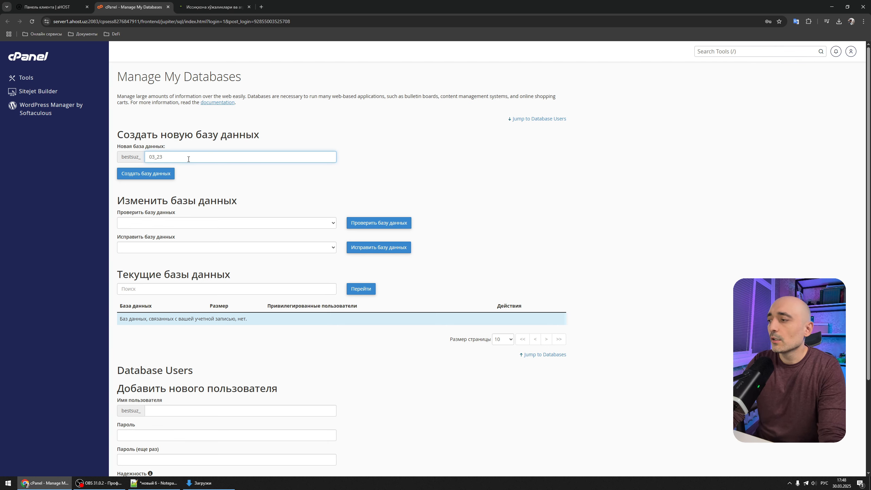
pyautogui.press('BackSpace')
pyautogui.write('5')
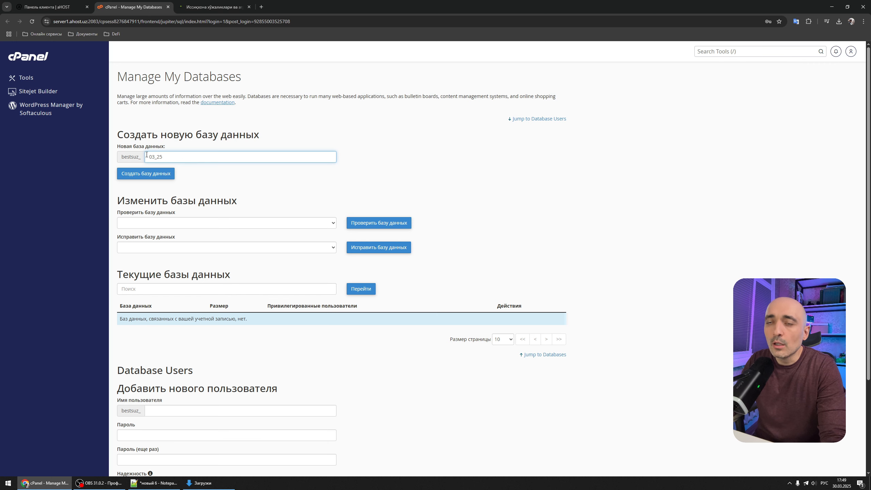
pyautogui.click(168, 175)
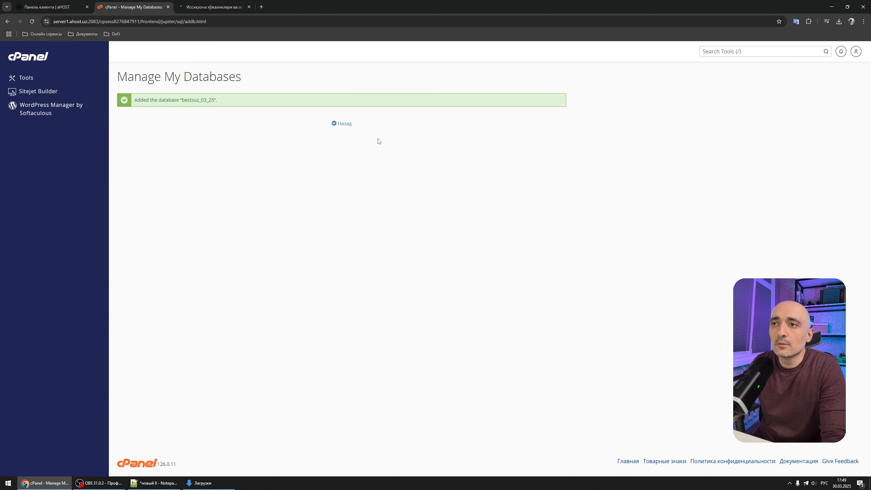
pyautogui.click(343, 124)
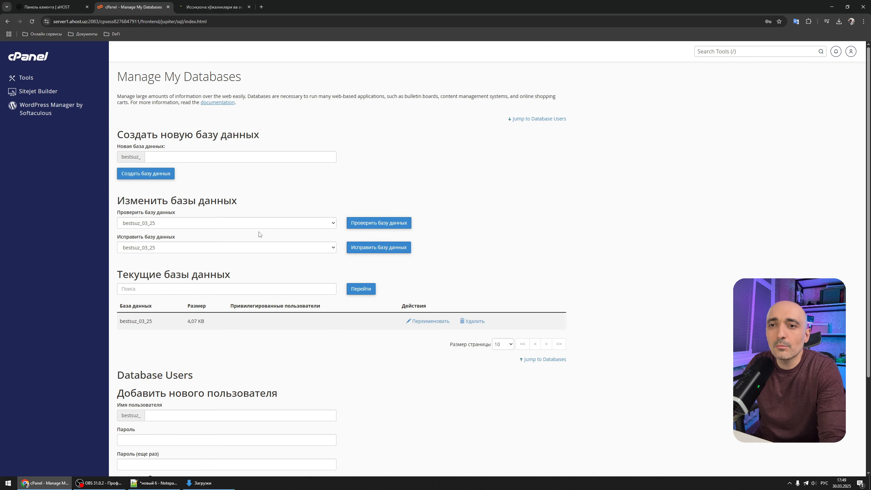
# Fill in a new database user named bestsuz_03_25 and use a generated password for it, copying that password.
pyautogui.scroll(-2, 205, 247)
pyautogui.scroll(-1, 207, 291)
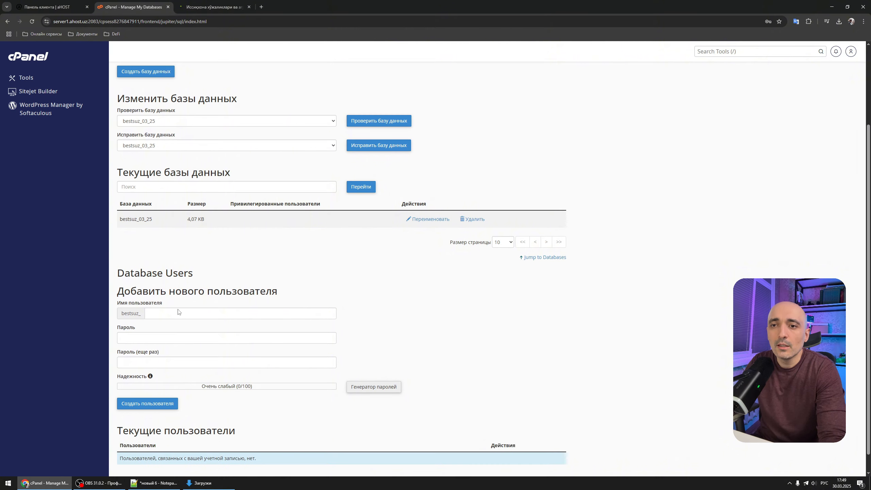
pyautogui.click(187, 314)
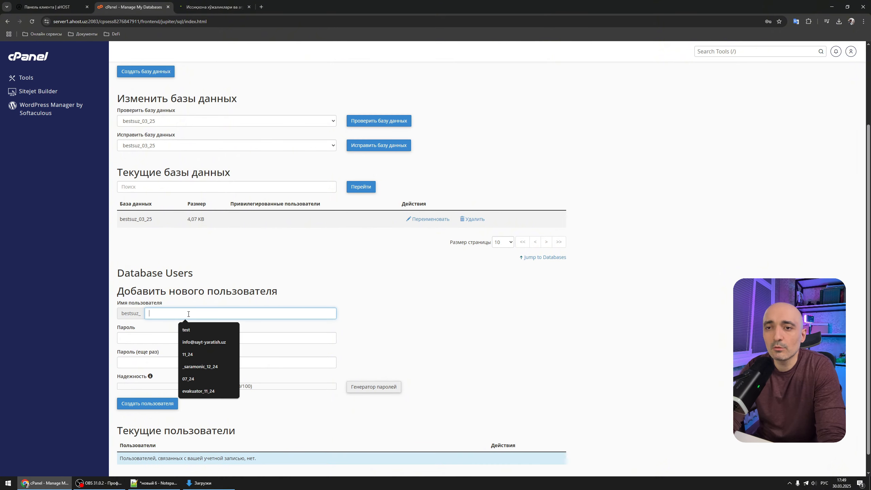
pyautogui.write('03_25')
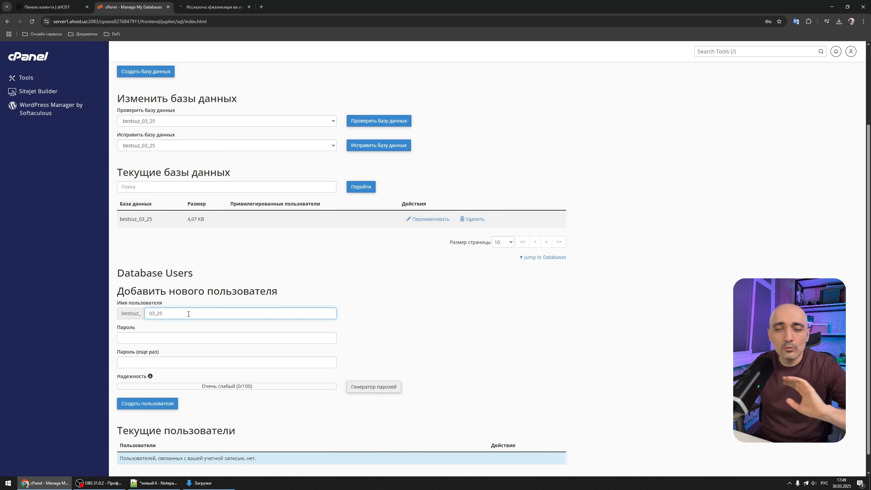
pyautogui.click(193, 336)
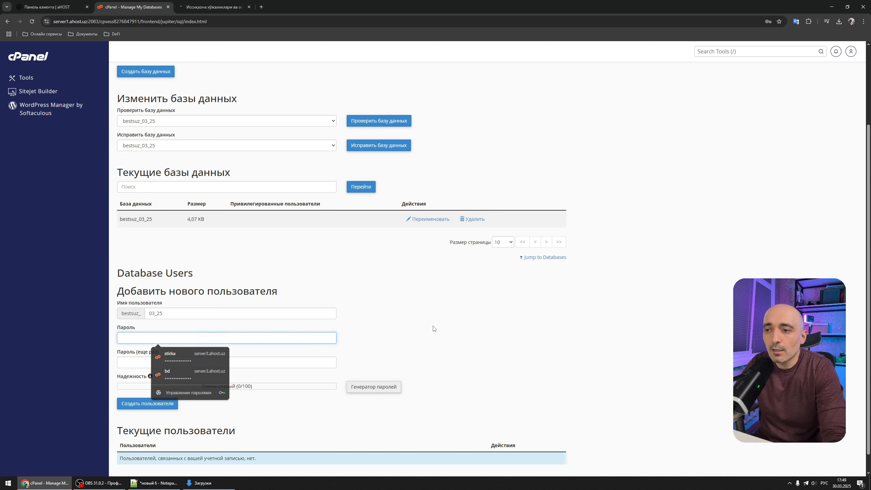
pyautogui.click(373, 386)
pyautogui.tripleClick(412, 236)
pyautogui.hotkey('ctrl', 'c')
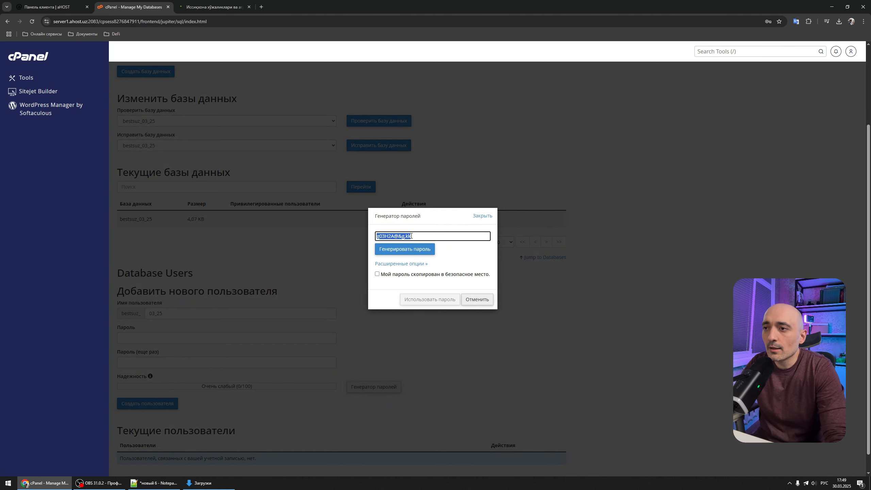
pyautogui.click(377, 273)
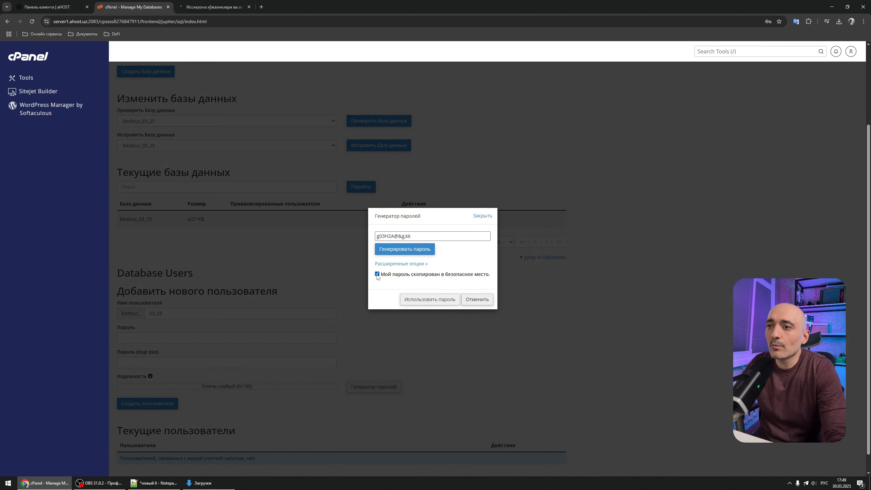
pyautogui.click(426, 301)
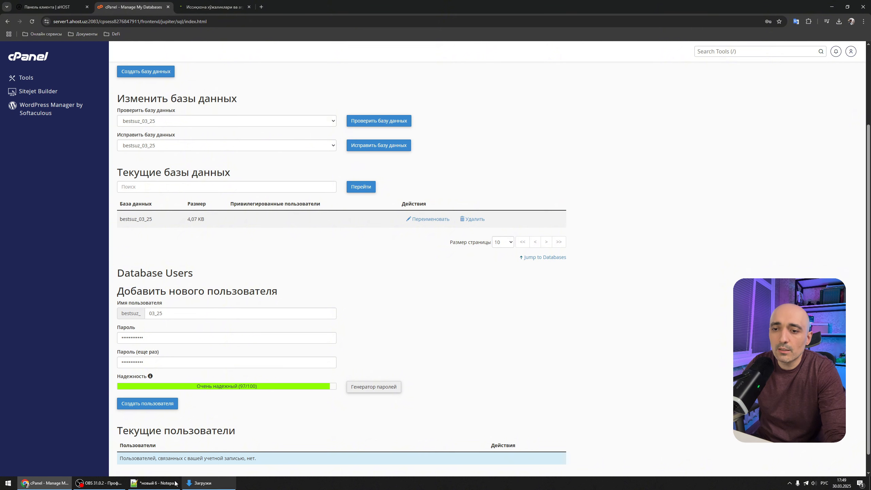
# Paste the generated database password into the Notepad++ note, create the database user, and return to the database management page.
pyautogui.click(154, 482)
pyautogui.hotkey('ctrl', 'v')
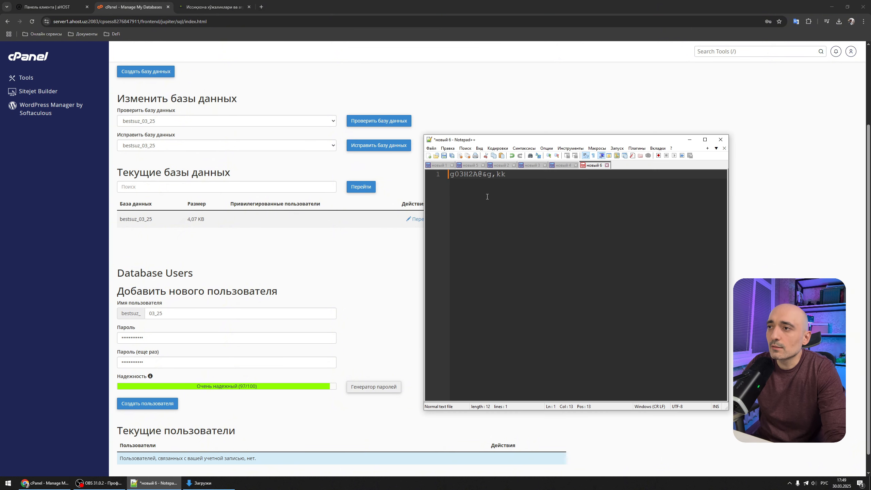
pyautogui.click(161, 406)
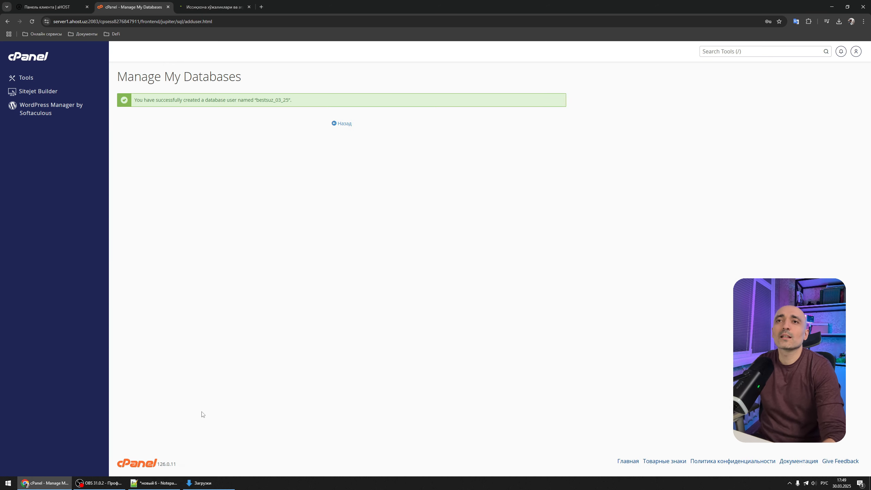
pyautogui.click(342, 123)
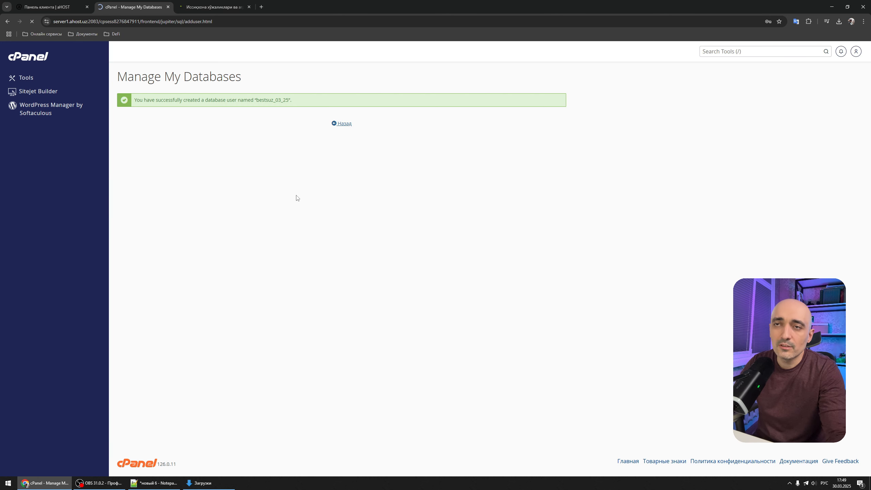
# Add user bestsuz_03_25 to database bestsuz_03_25, grant all privileges, and return to the database management page.
pyautogui.scroll(-5, 190, 305)
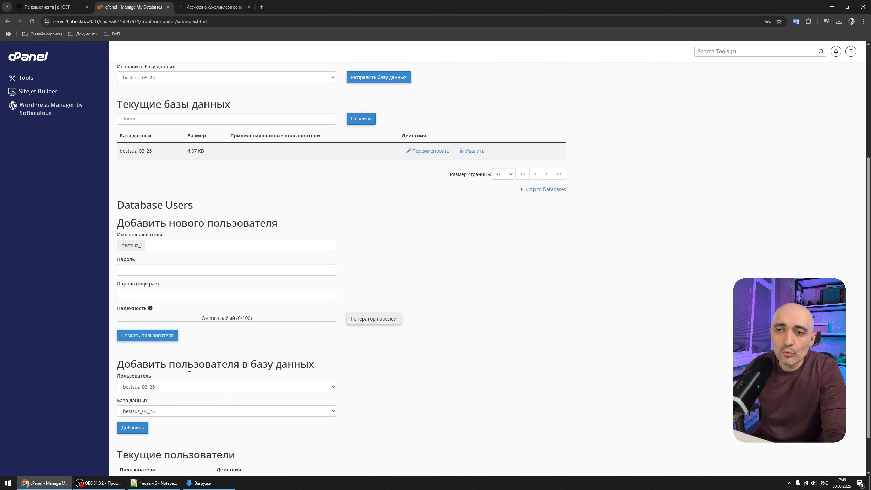
pyautogui.click(151, 387)
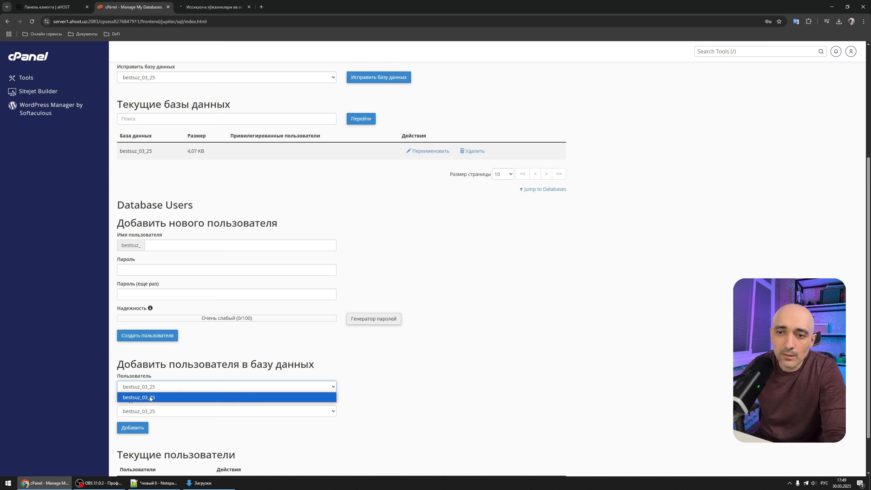
pyautogui.click(168, 397)
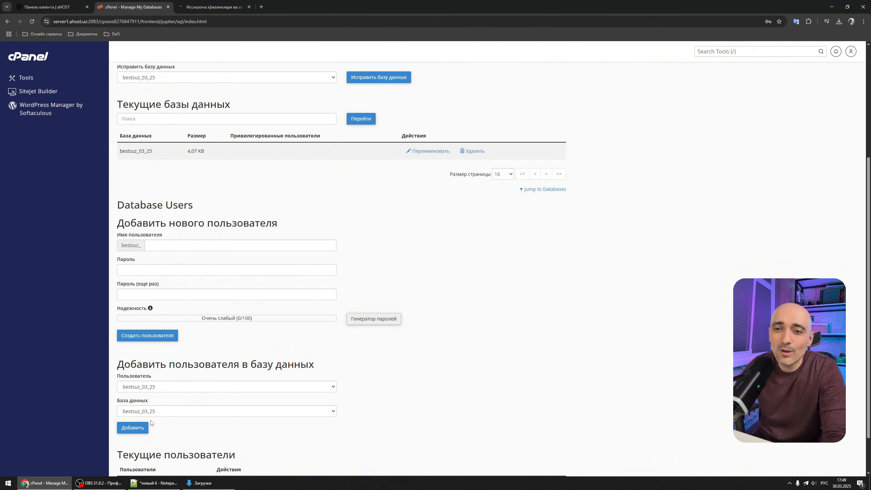
pyautogui.click(144, 427)
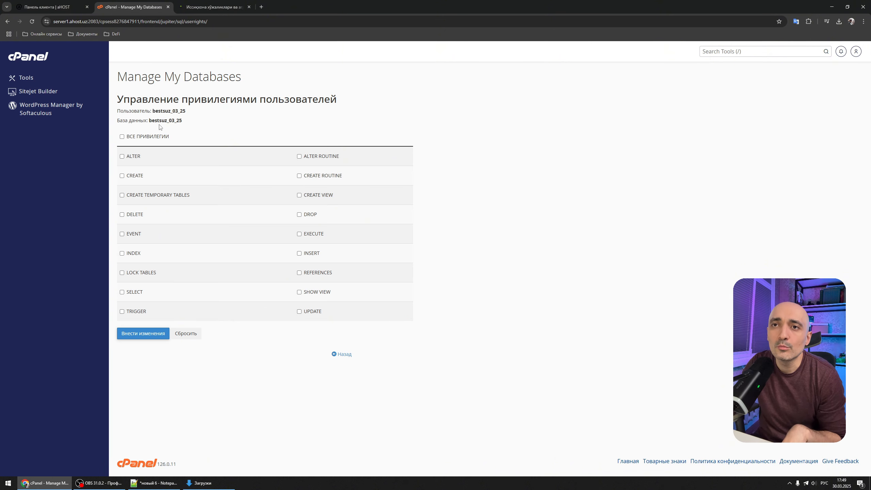
pyautogui.click(122, 136)
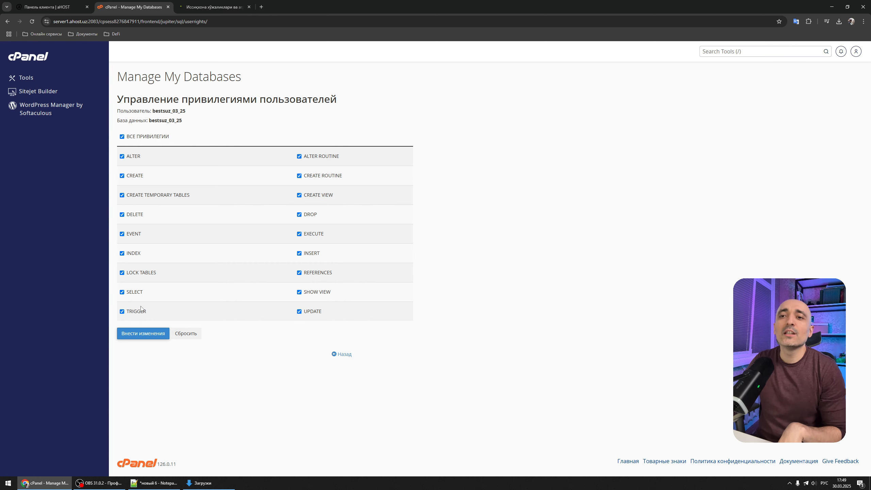
pyautogui.click(140, 335)
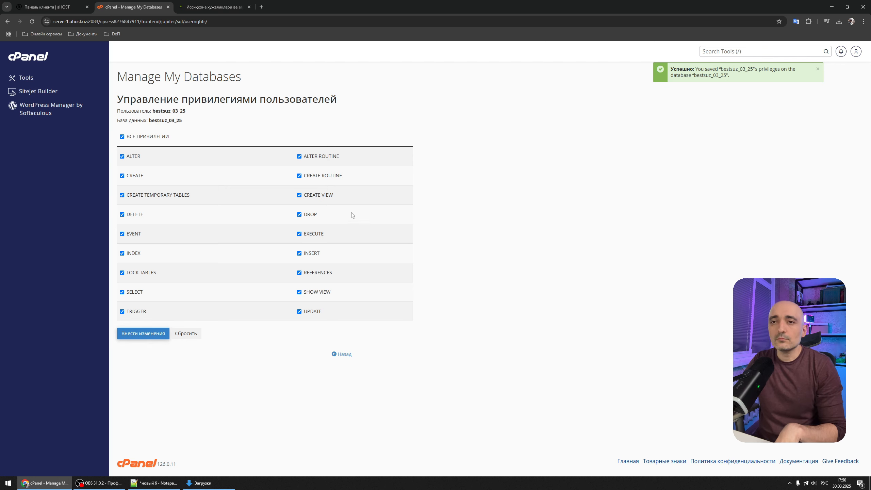
pyautogui.click(351, 355)
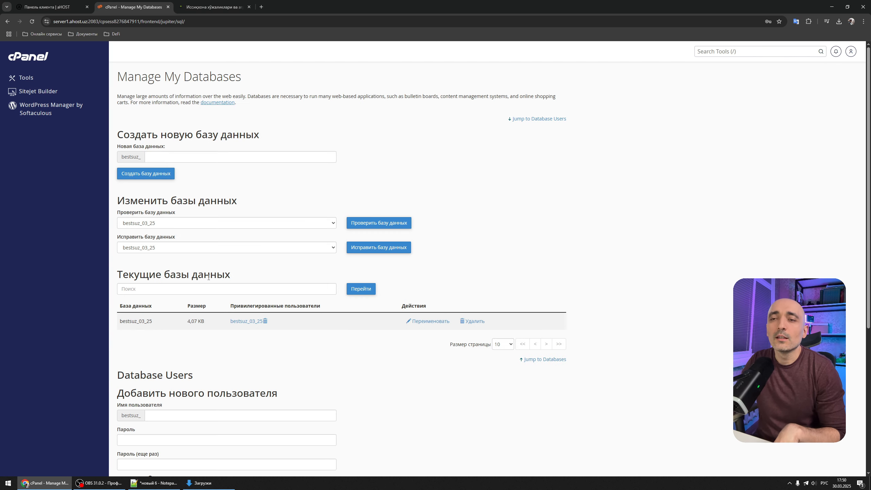
# Copy the database name bestsuz_03_25 and paste it on two separate lines above the saved password in the Notepad++ note.
pyautogui.moveTo(121, 322); pyautogui.dragTo(159, 325)
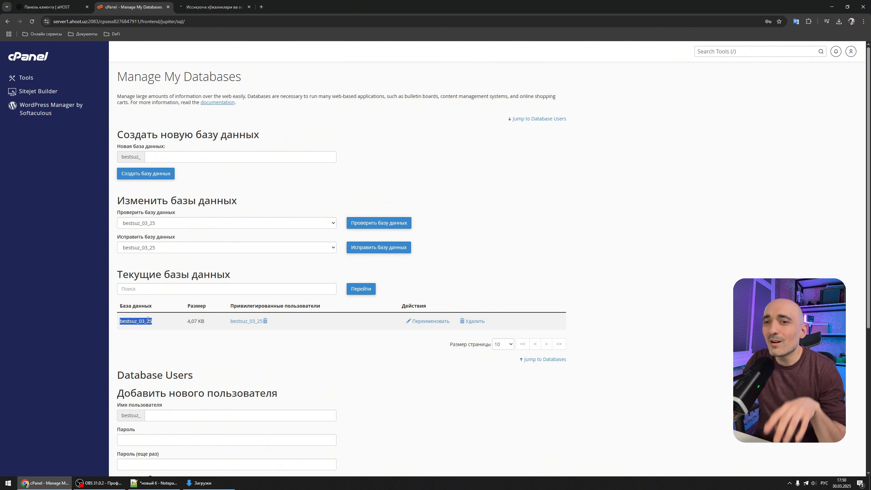
pyautogui.click(154, 483)
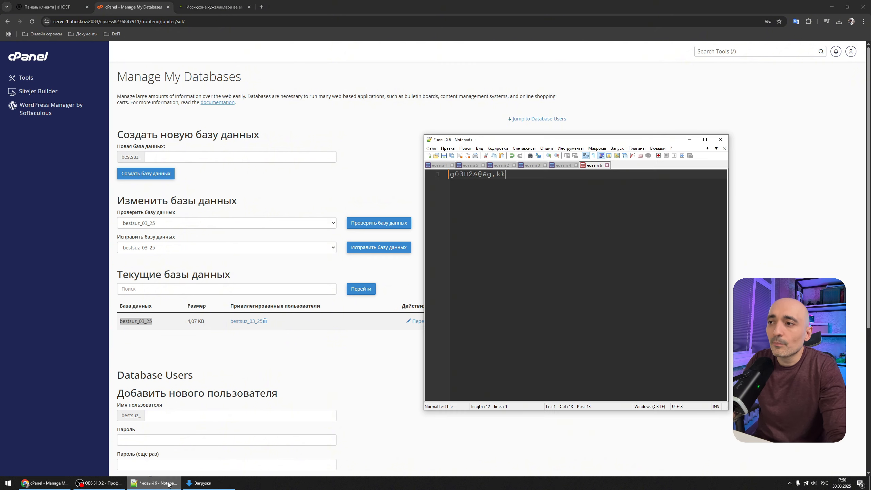
pyautogui.doubleClick(140, 322)
pyautogui.hotkey('ctrl', 'c')
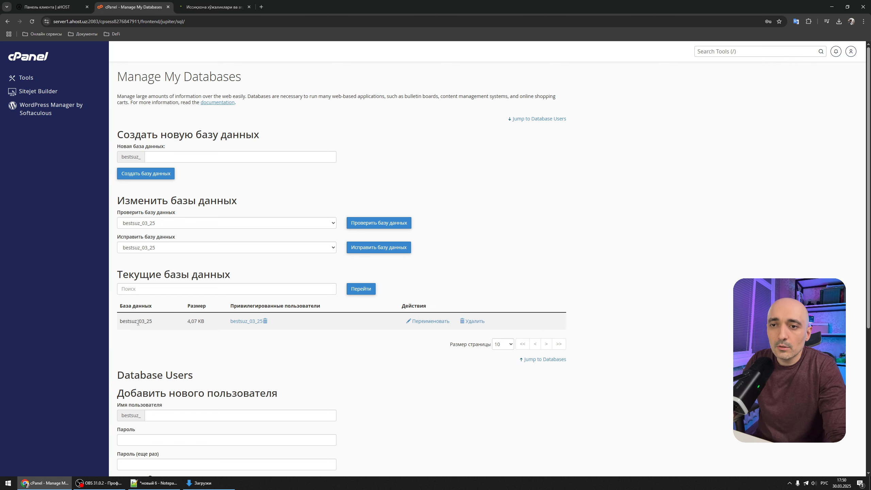
pyautogui.click(155, 482)
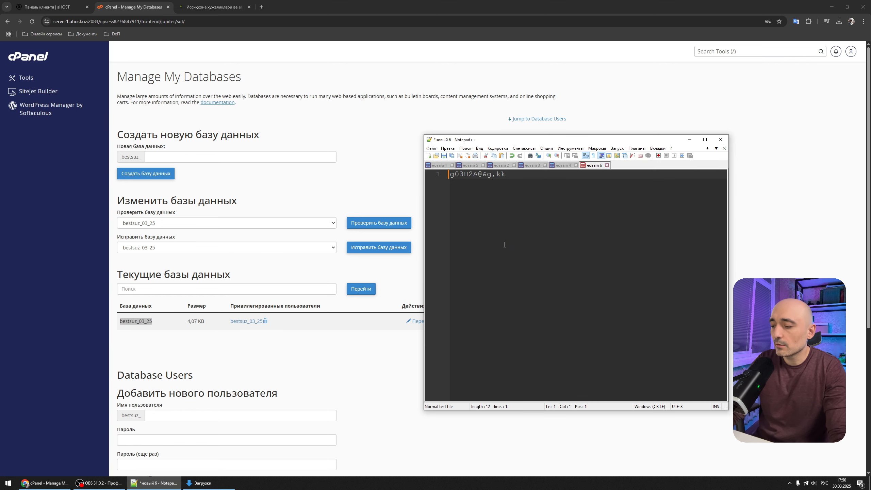
pyautogui.press('Return')
pyautogui.press('Return')
pyautogui.press('Up')
pyautogui.press('Up')
pyautogui.hotkey('ctrl', 'v')
pyautogui.press('Down')
pyautogui.hotkey('ctrl', 'v')
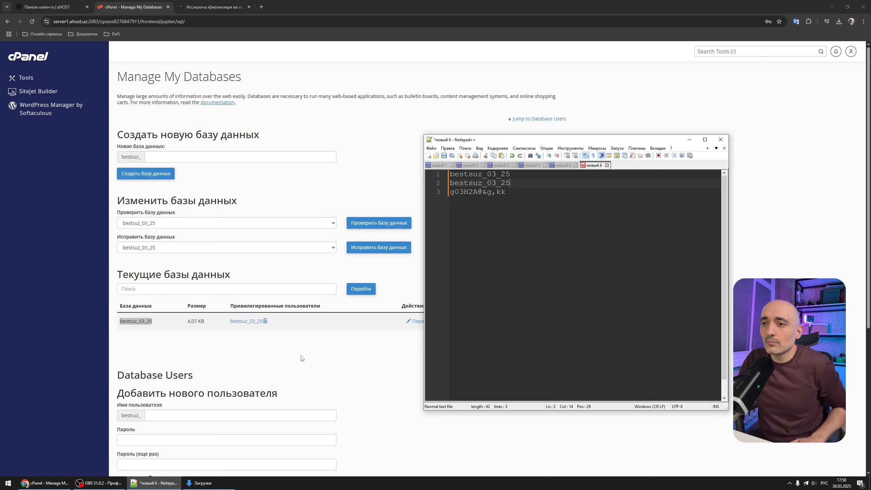
# Close the cPanel database page, launch phpMyAdmin from the hosting service page, and open the import form for database bestsuz_03_25.
pyautogui.click(322, 335)
pyautogui.scroll(-5, 341, 326)
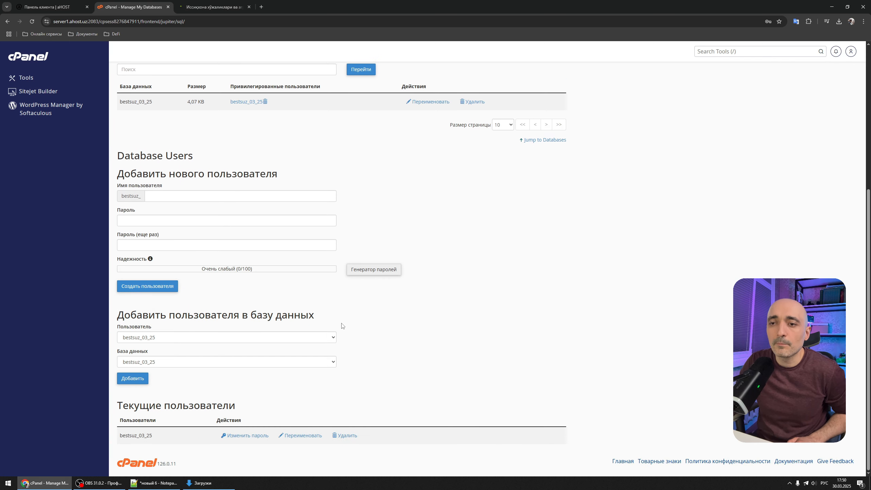
pyautogui.scroll(5, 322, 307)
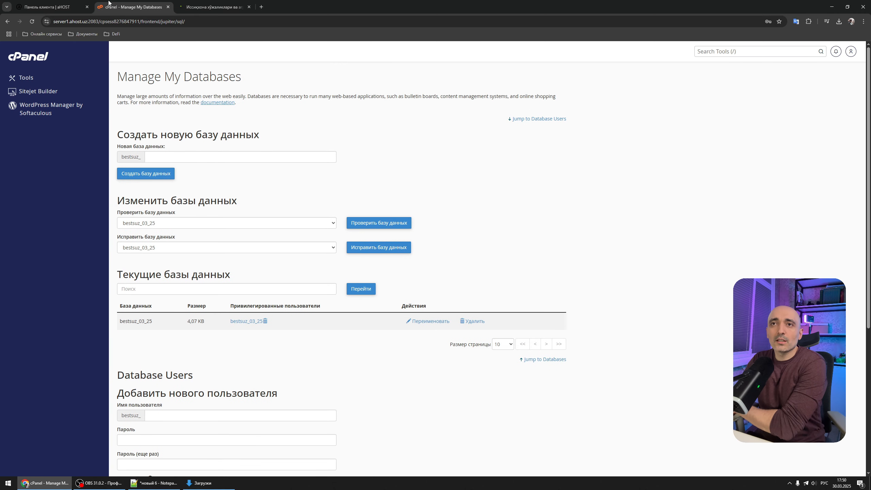
pyautogui.middleClick(125, 10)
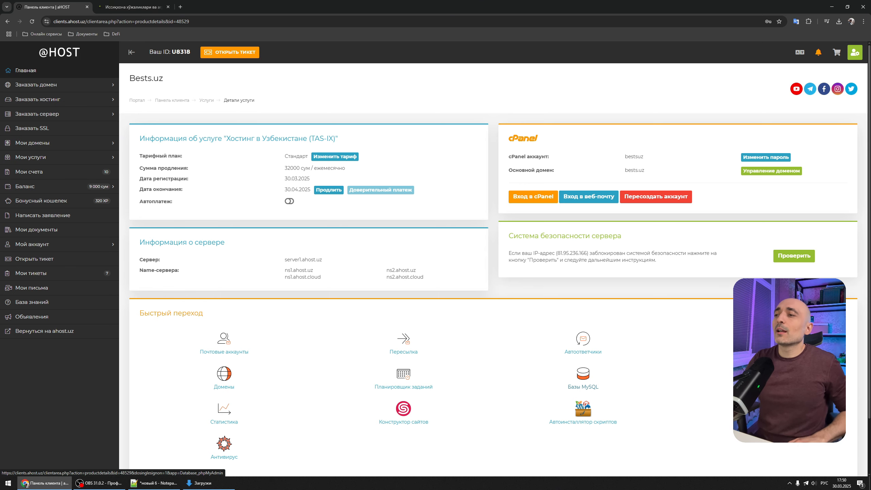
pyautogui.click(583, 386)
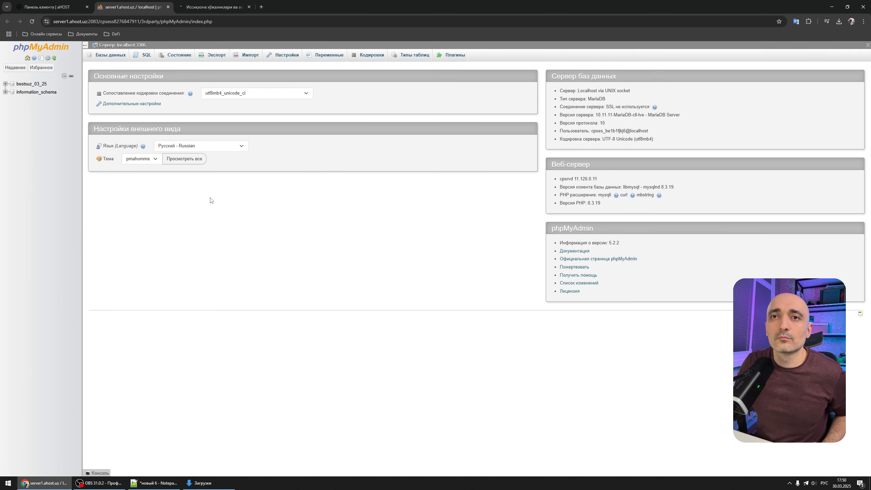
pyautogui.click(31, 83)
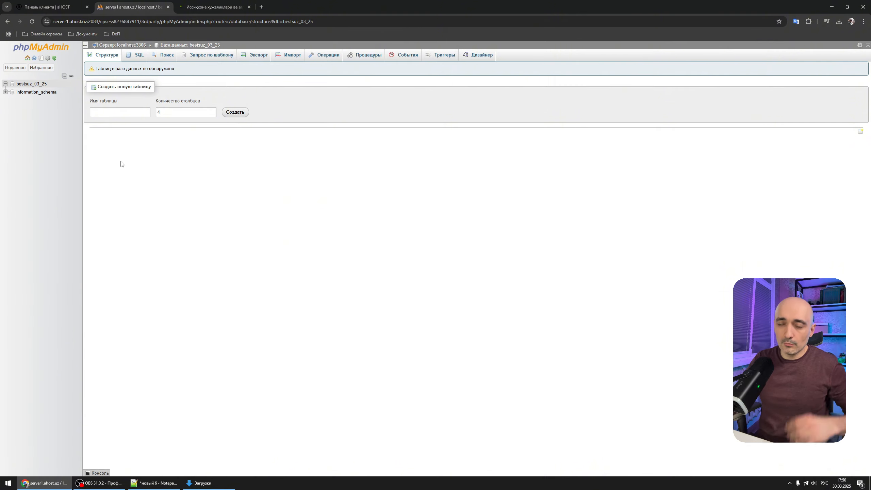
pyautogui.click(287, 59)
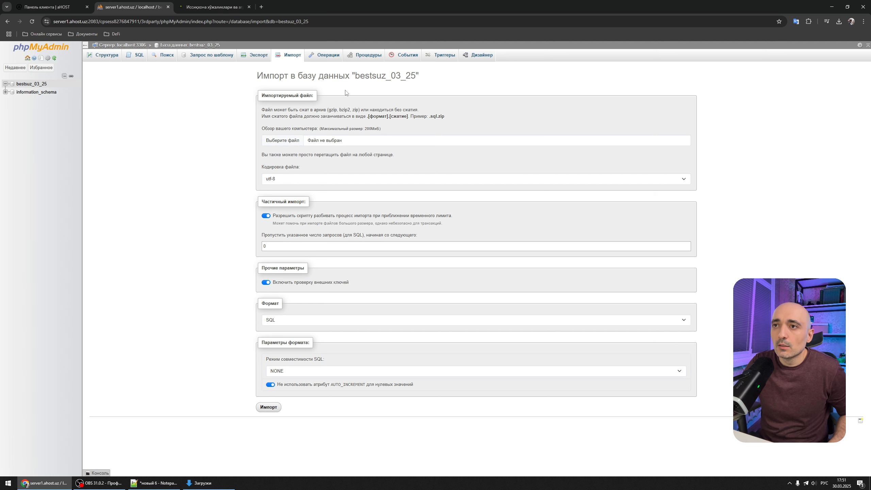
pyautogui.click(281, 141)
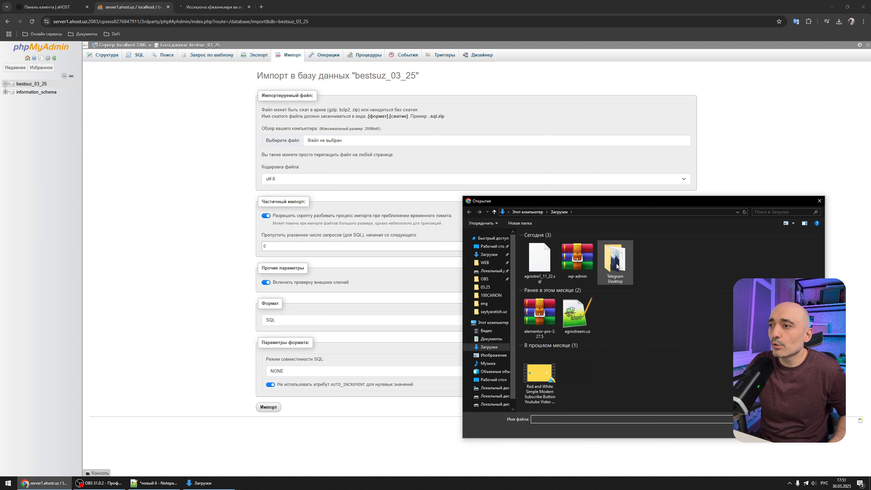
pyautogui.click(541, 261)
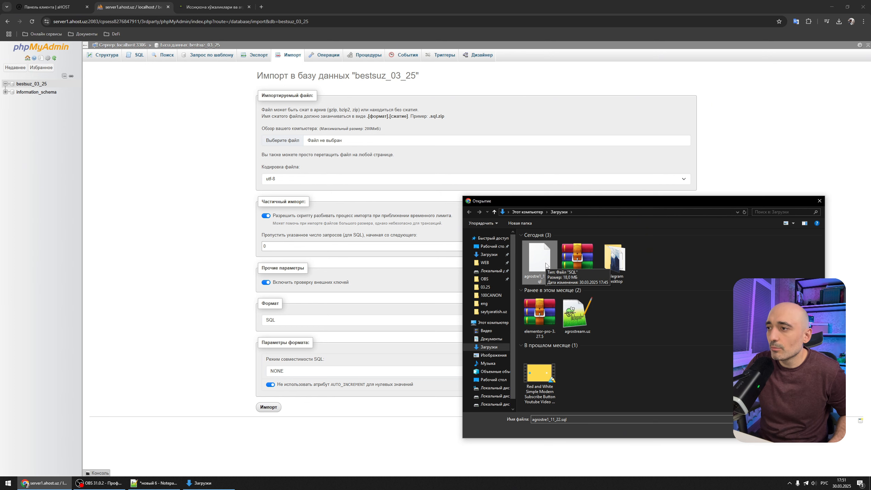
pyautogui.click(771, 430)
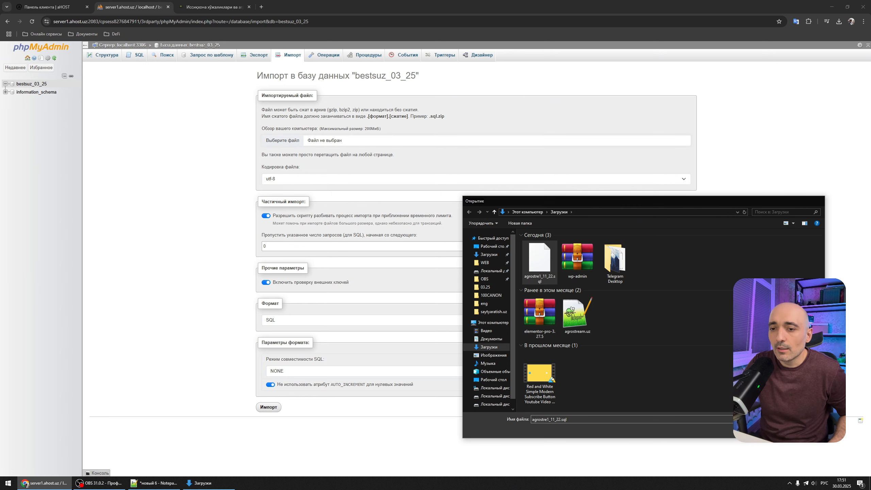
# Compress agrostre1_11_22.sql in the Downloads folder into a ZIP archive using WinRAR and return to phpMyAdmin.
pyautogui.click(203, 483)
pyautogui.moveTo(261, 176); pyautogui.dragTo(571, 159)
pyautogui.rightClick(434, 238)
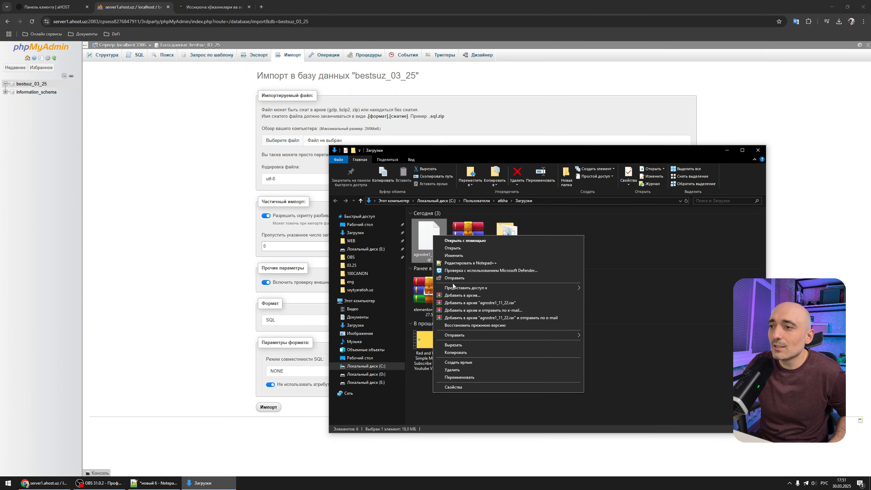
pyautogui.click(484, 295)
pyautogui.click(402, 239)
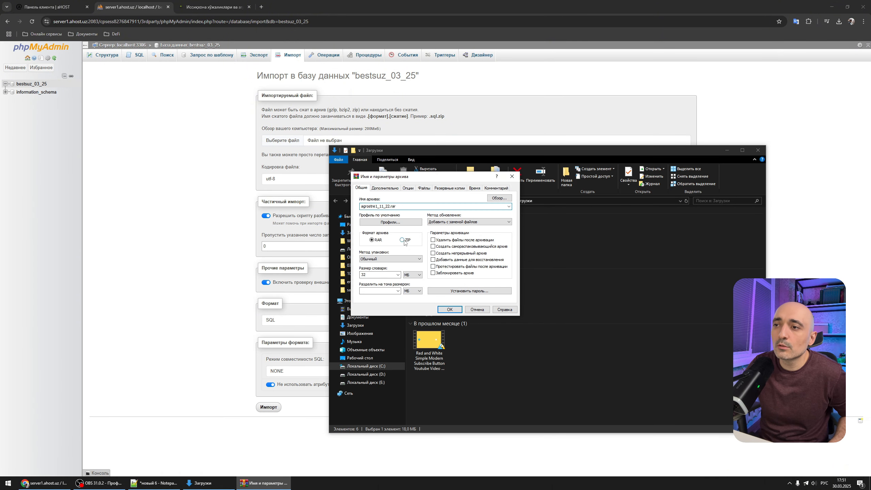
pyautogui.click(449, 309)
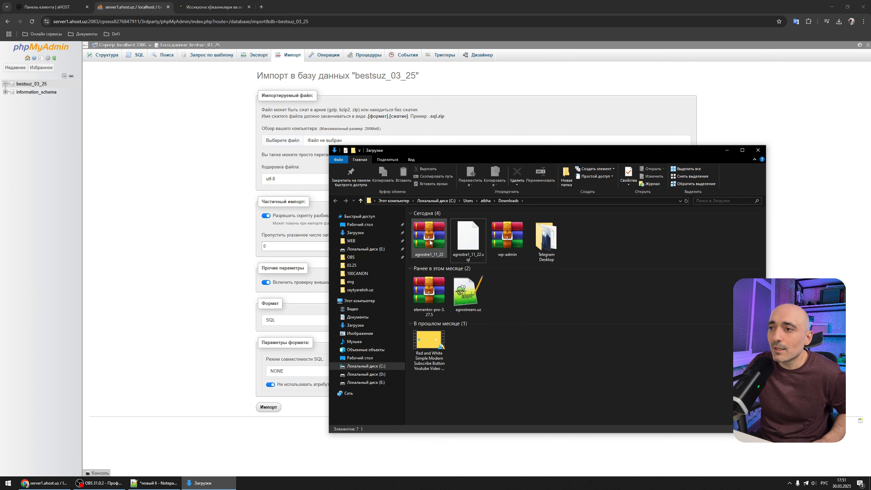
pyautogui.click(434, 242)
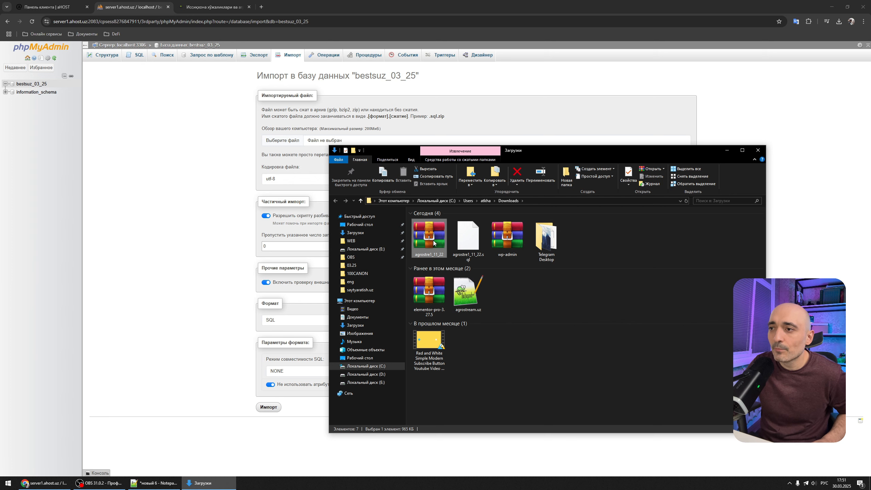
pyautogui.click(594, 248)
pyautogui.click(727, 151)
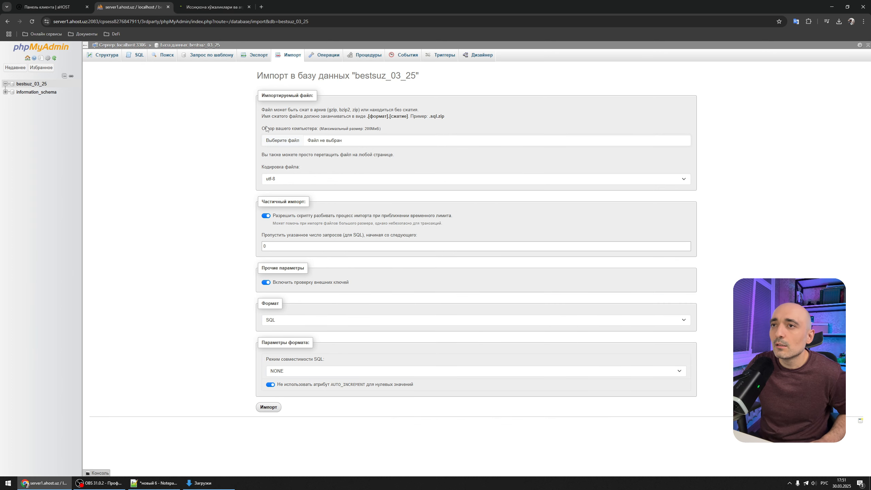
# Import agrostre1_11_22.zip into the bestsuz_03_25 database and open its oijnu_options table.
pyautogui.click(282, 141)
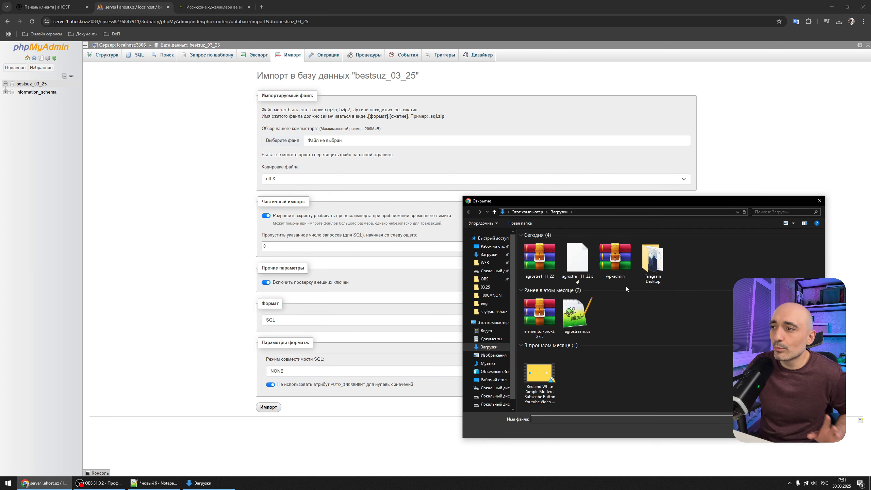
pyautogui.doubleClick(554, 278)
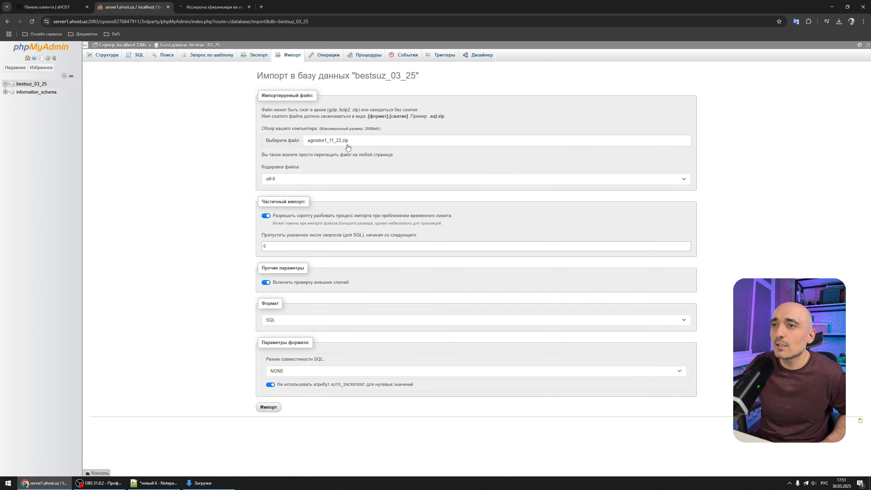
pyautogui.click(268, 408)
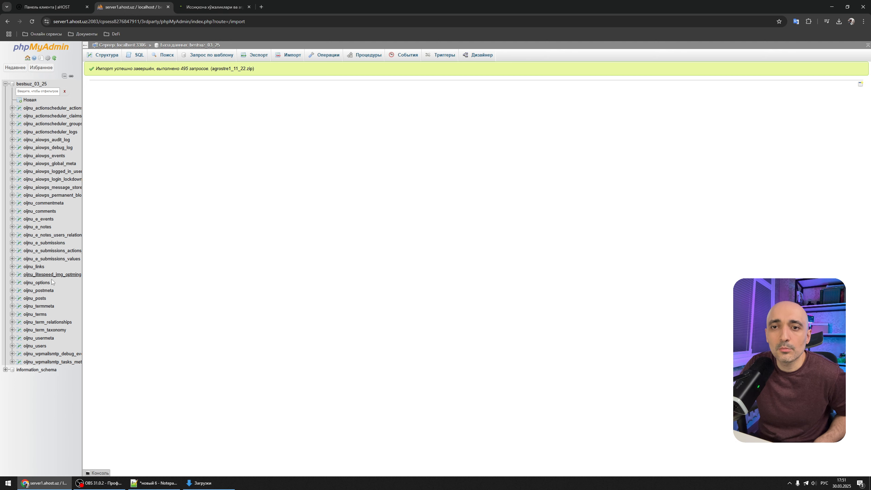
pyautogui.click(38, 282)
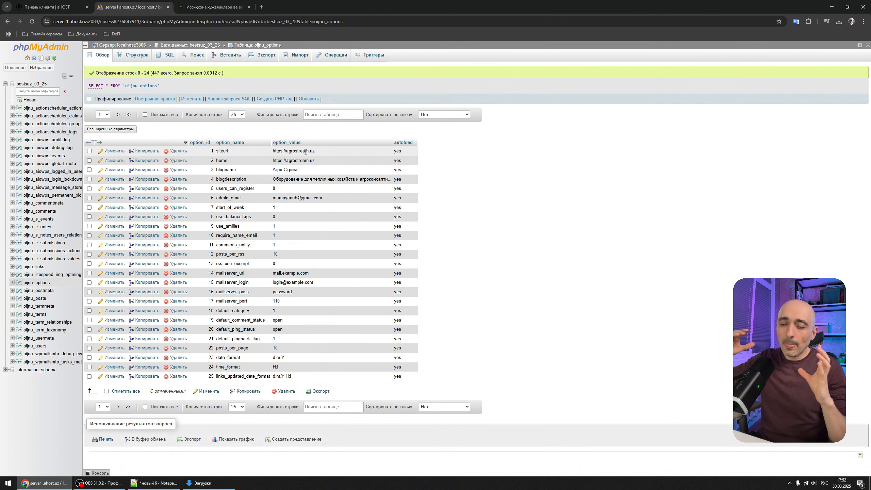
# View the original agrostream.uz site and load bests.uz in a new browser tab.
pyautogui.click(213, 7)
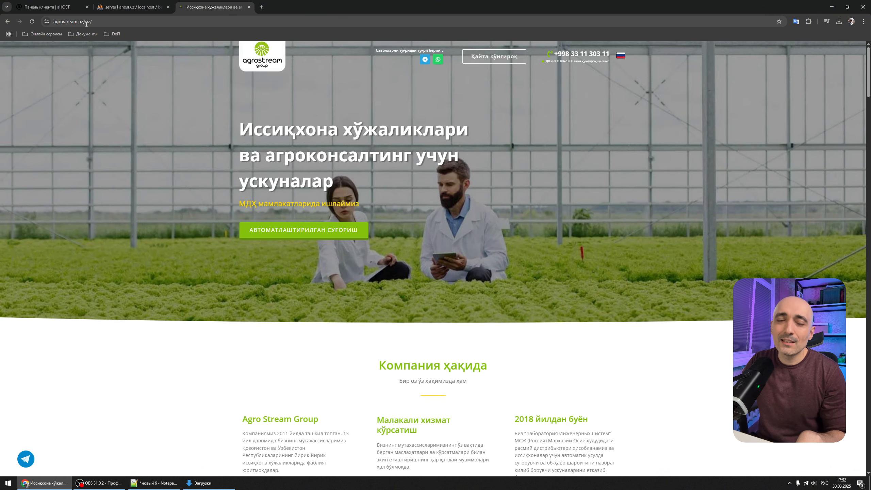
pyautogui.click(262, 6)
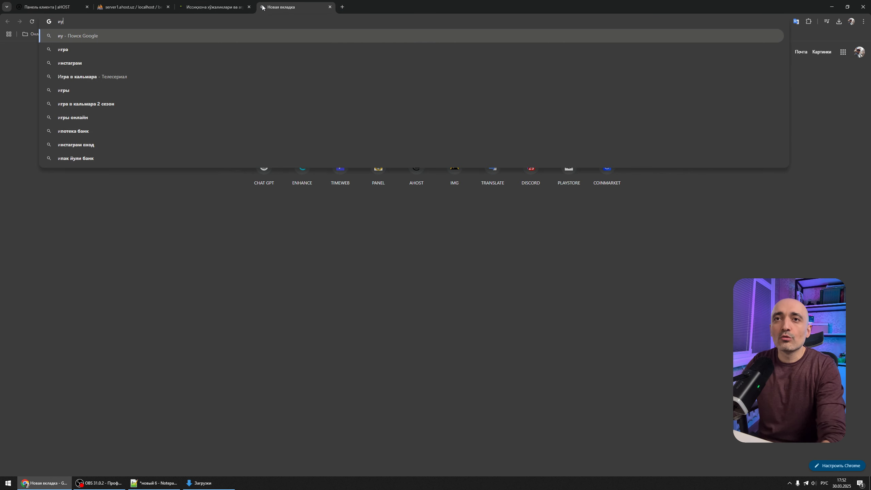
pyautogui.hotkey('alt', 'shift')
pyautogui.write('bests.uz')
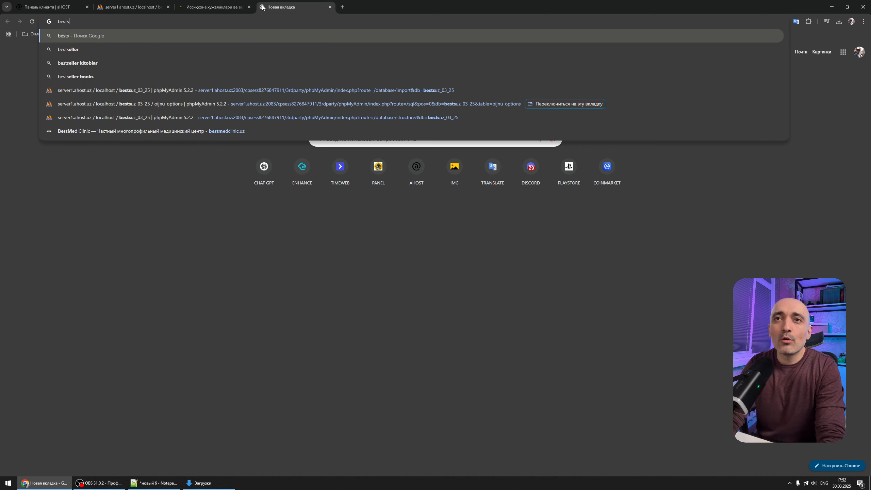
pyautogui.press('Return')
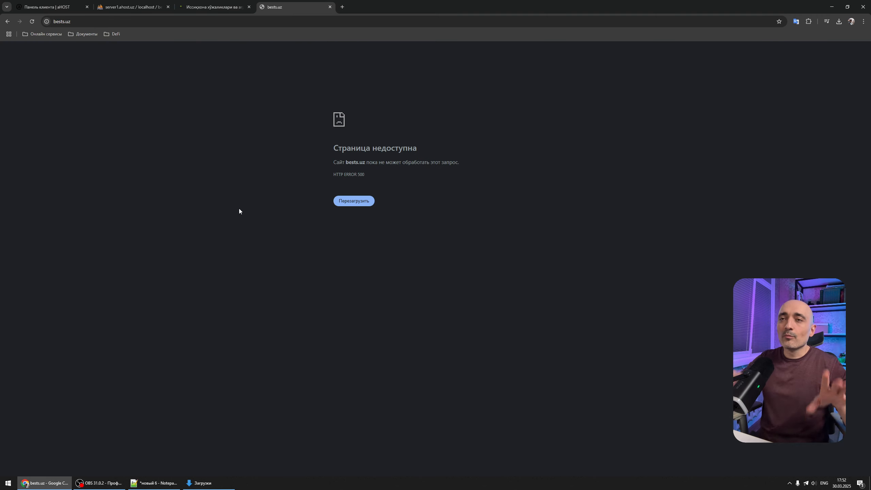
# Compare the siteurl and home entries in the oijnu_options table with the open agrostream.uz and bests.uz pages.
pyautogui.click(213, 6)
pyautogui.click(127, 6)
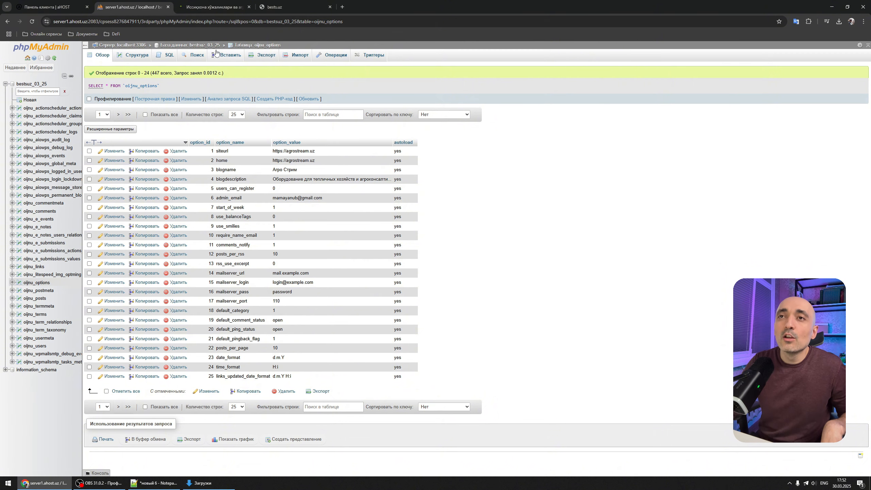
pyautogui.click(213, 7)
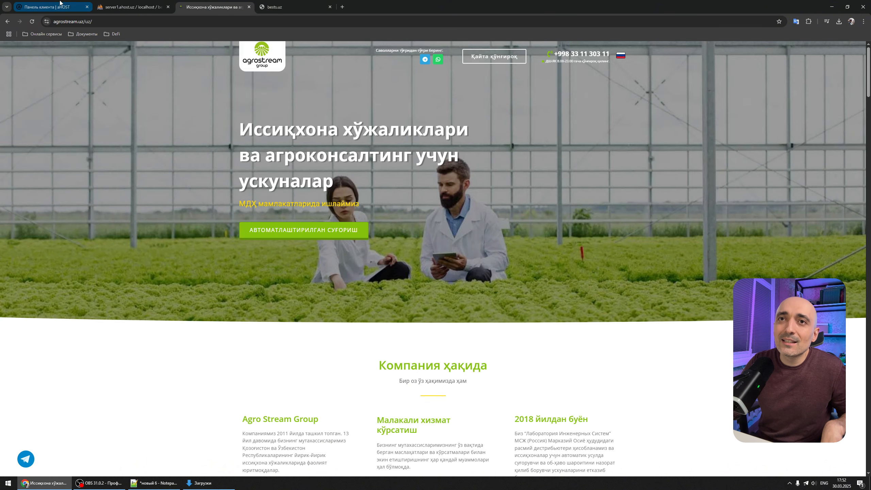
pyautogui.click(60, 4)
pyautogui.click(132, 7)
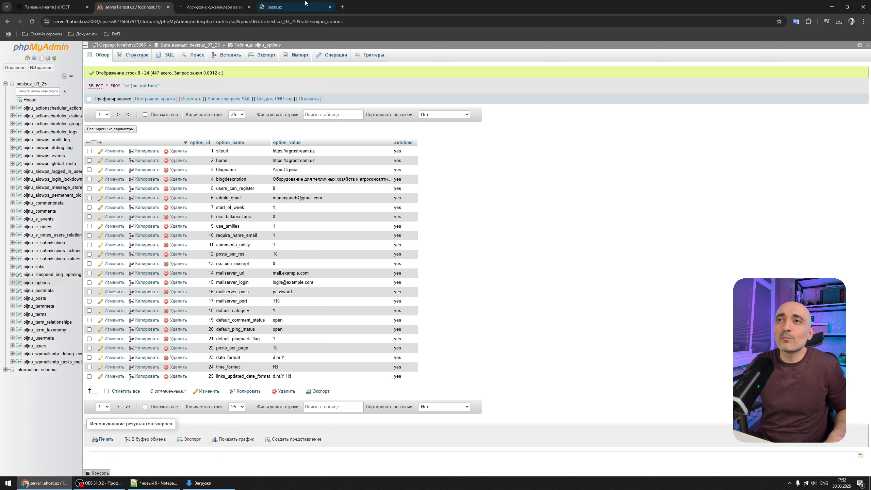
pyautogui.click(276, 7)
pyautogui.click(51, 6)
pyautogui.click(134, 7)
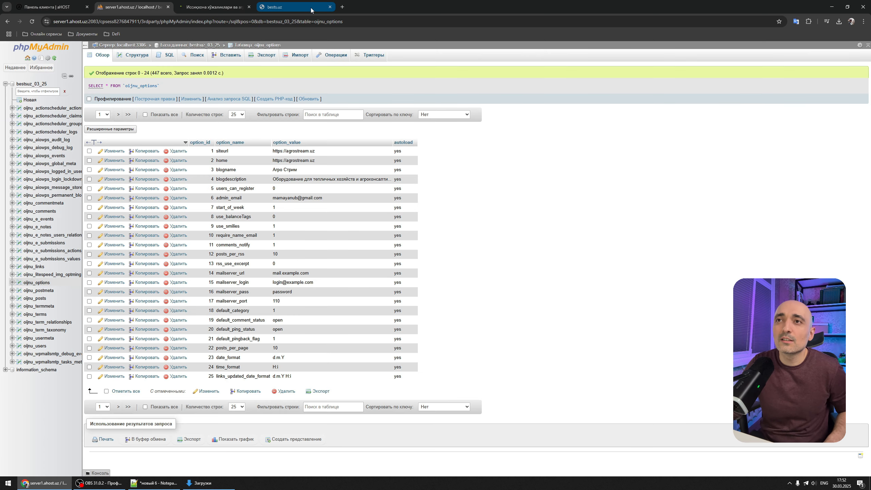
pyautogui.moveTo(297, 11)
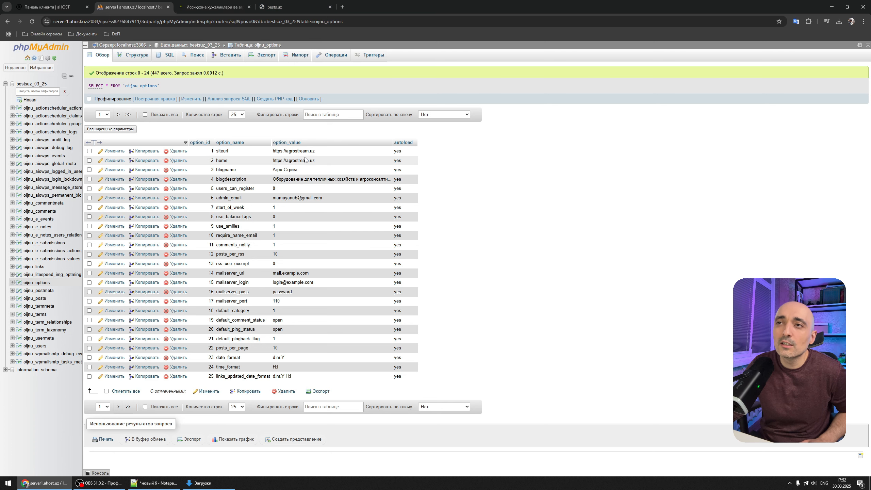
pyautogui.click(279, 9)
pyautogui.click(134, 6)
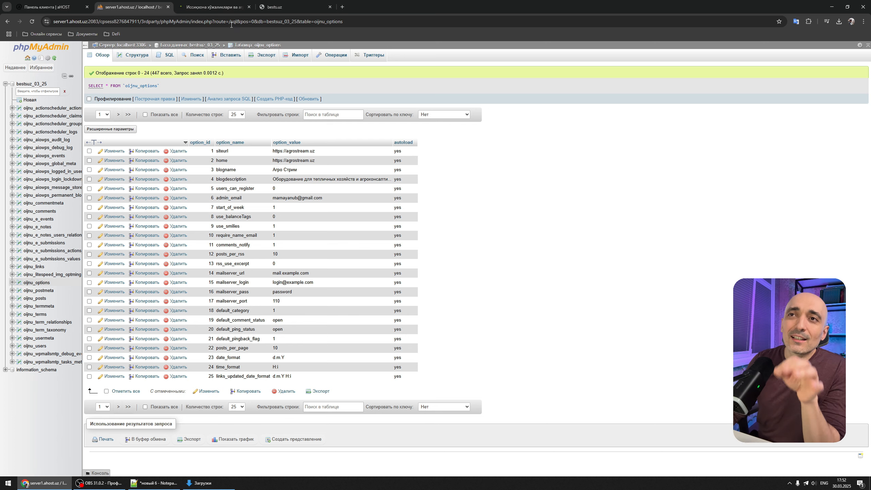
pyautogui.click(213, 7)
pyautogui.click(144, 7)
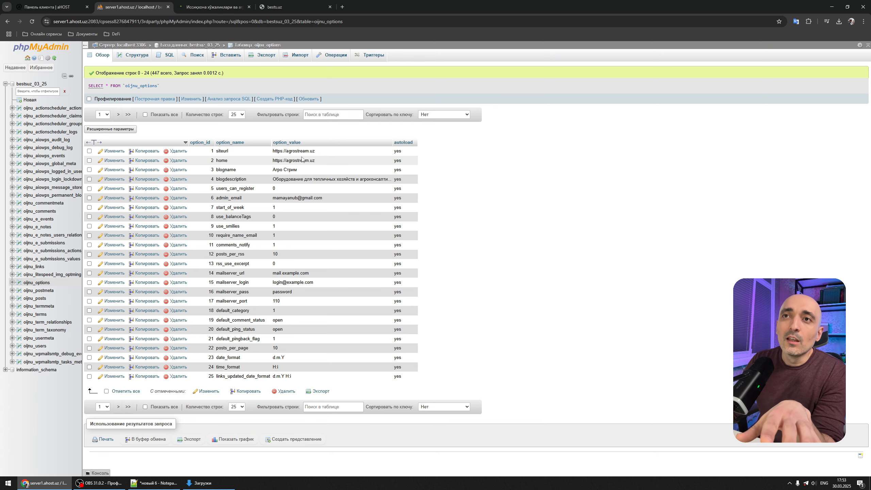
pyautogui.click(213, 7)
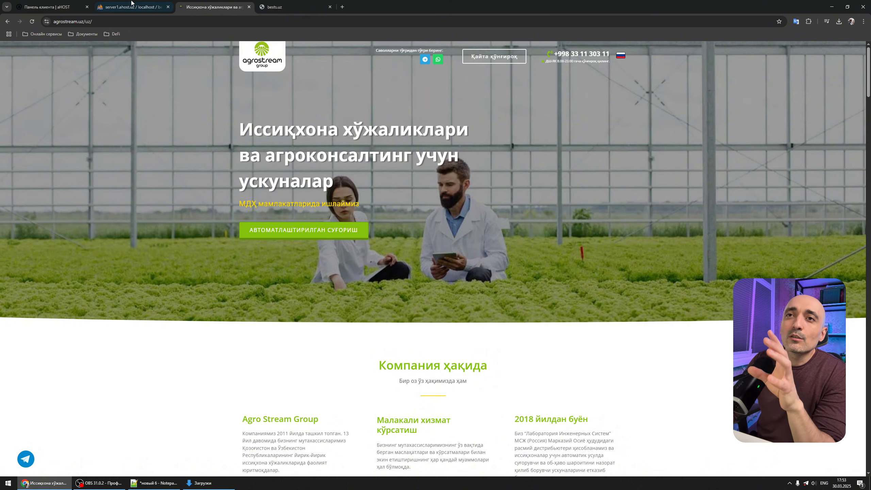
pyautogui.click(132, 7)
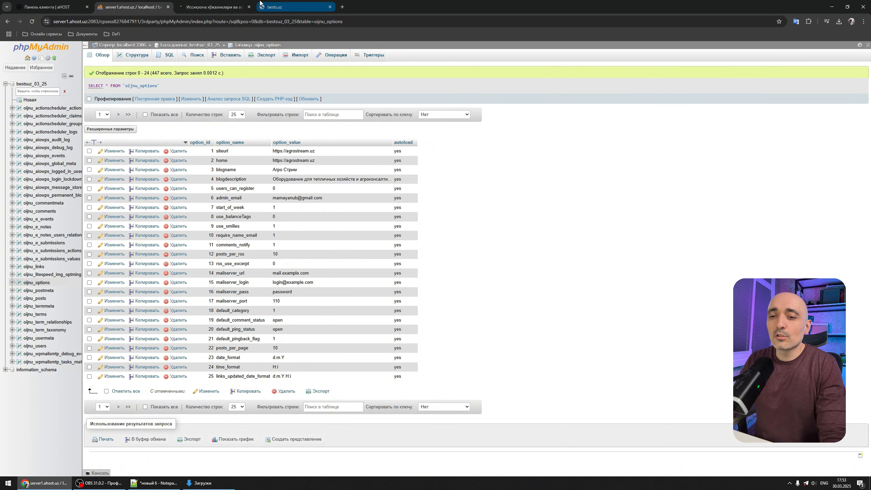
pyautogui.click(274, 7)
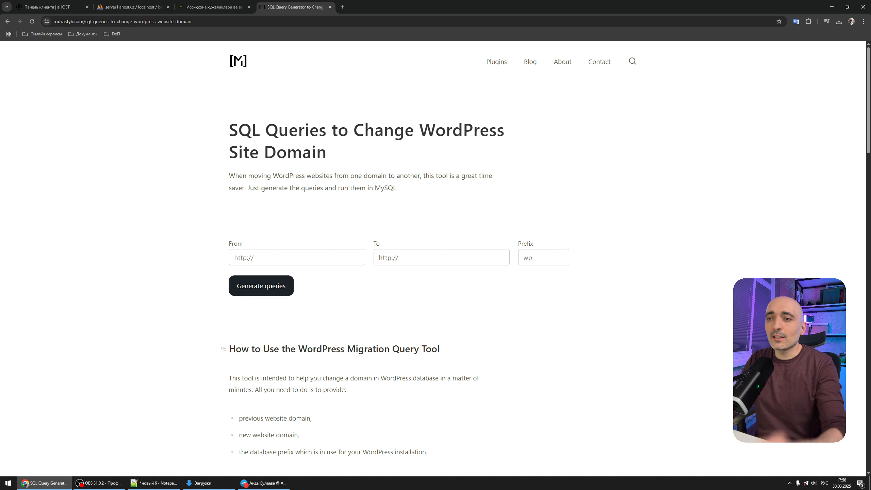
pyautogui.click(132, 6)
pyautogui.click(285, 2)
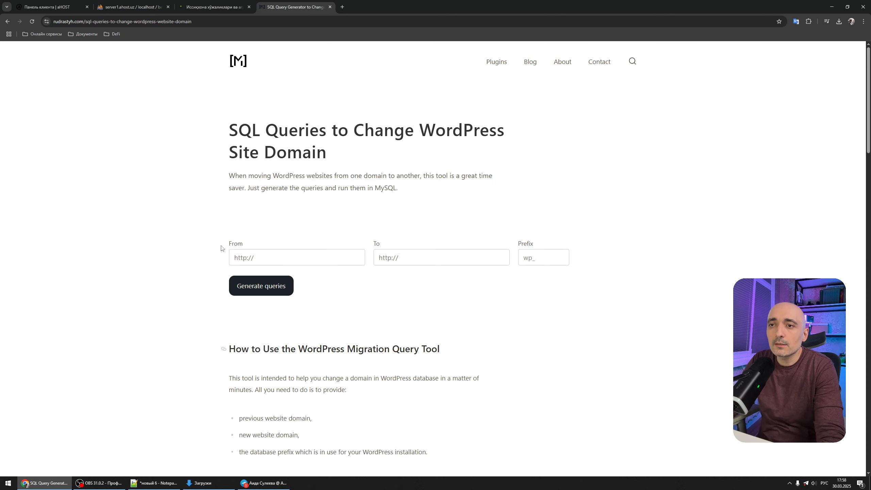
pyautogui.click(138, 3)
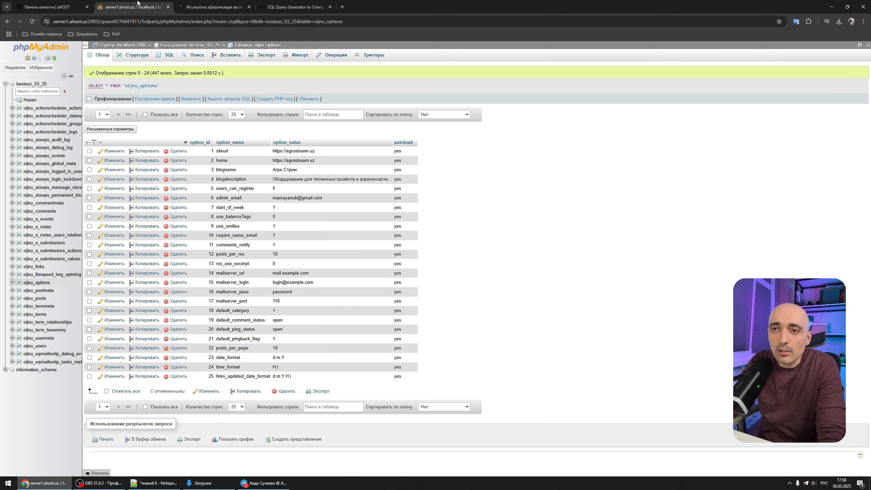
pyautogui.doubleClick(285, 152)
pyautogui.click(198, 4)
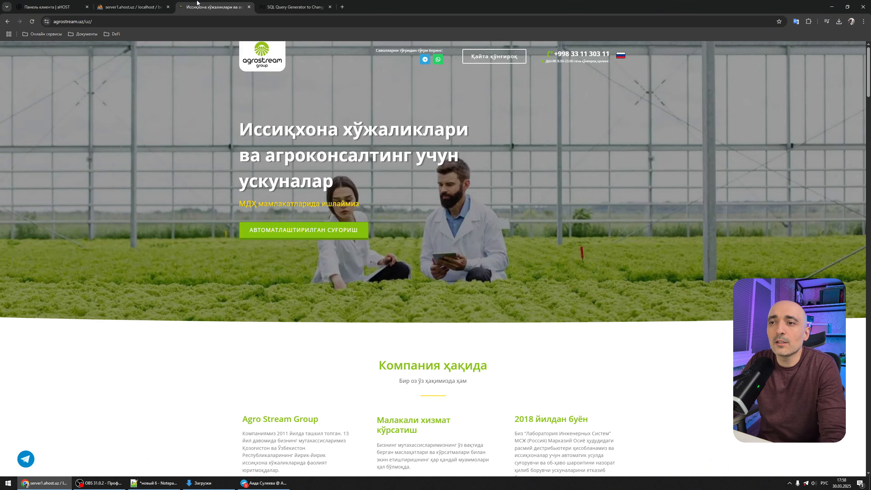
pyautogui.click(295, 7)
pyautogui.click(288, 257)
pyautogui.write('https://agrostream.uz')
pyautogui.click(162, 7)
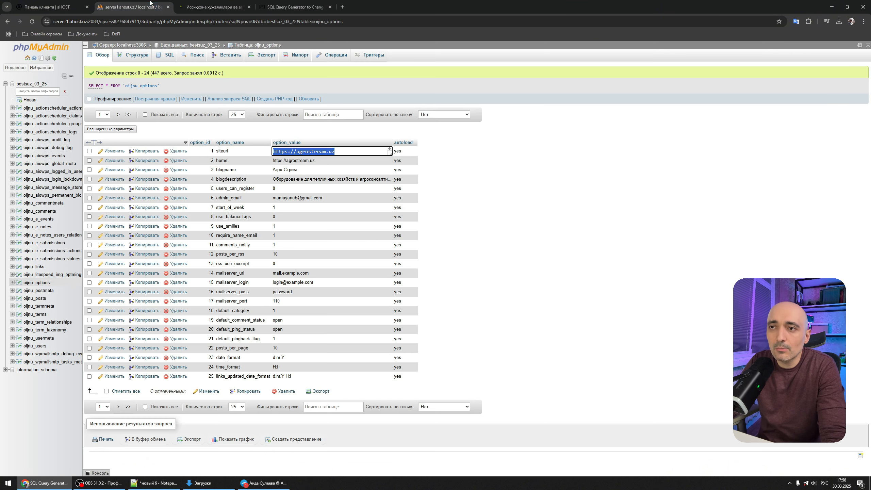
pyautogui.click(190, 6)
pyautogui.click(295, 7)
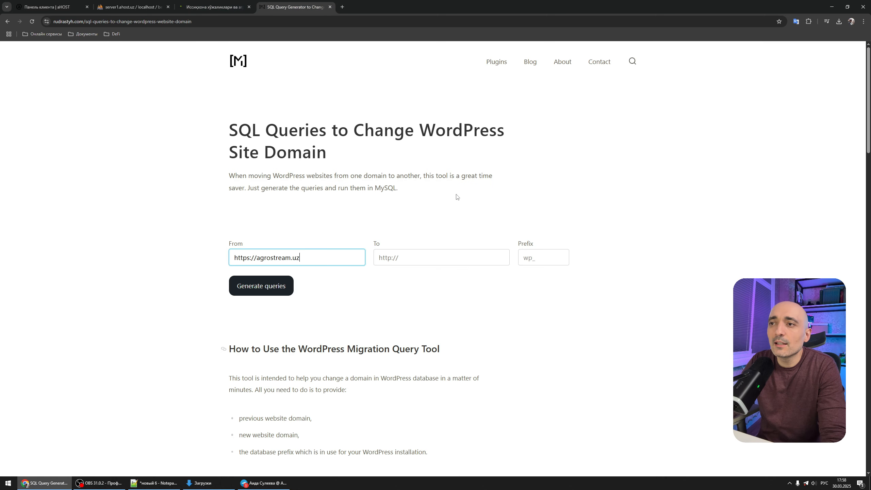
pyautogui.click(427, 260)
pyautogui.write('peе')
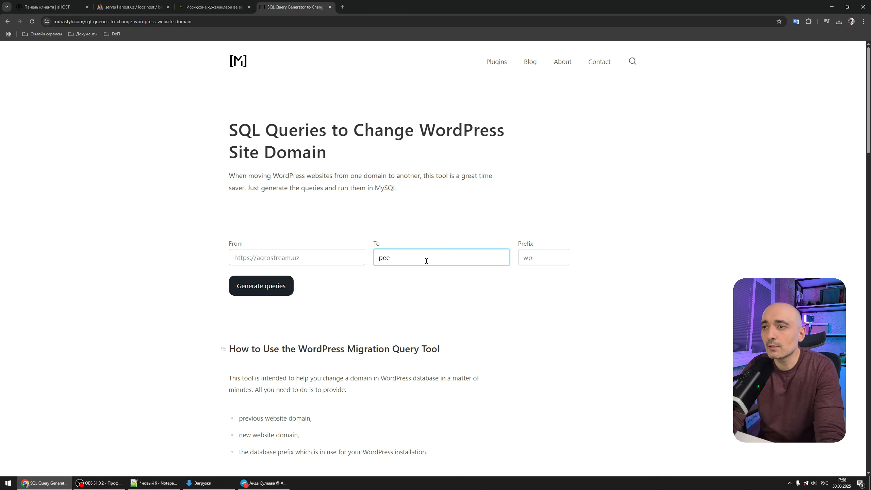
pyautogui.press('BackSpace')
pyautogui.press('BackSpace')
pyautogui.press('BackSpace')
pyautogui.hotkey('alt', 'shift')
pyautogui.write('https://bests.uz')
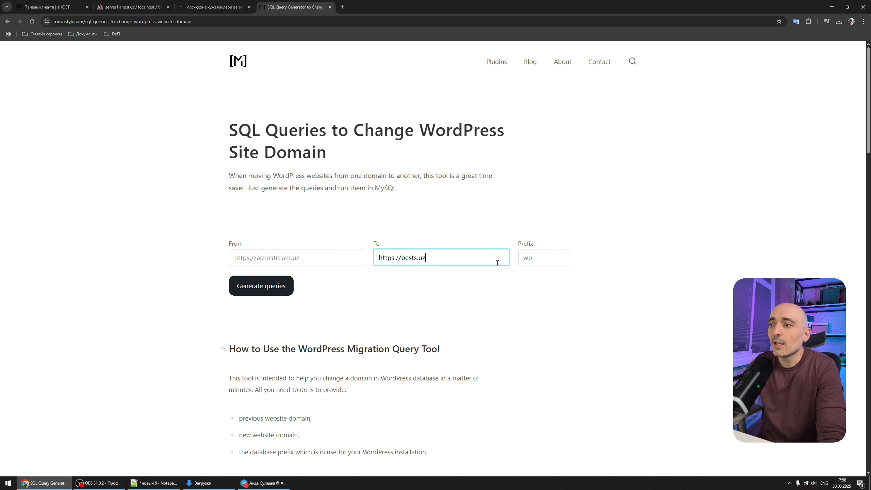
# Check the table name prefix in the bestsuz_03_25 database and set the generator's prefix to oijnu_.
pyautogui.click(555, 259)
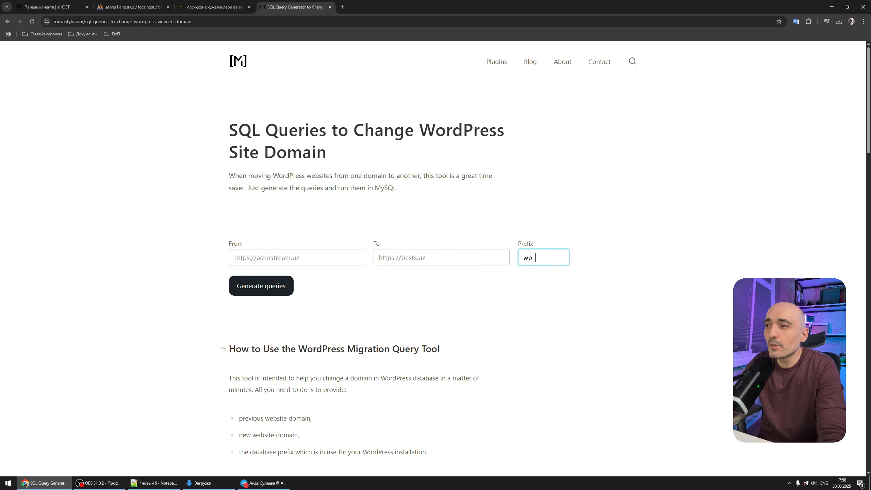
pyautogui.click(211, 7)
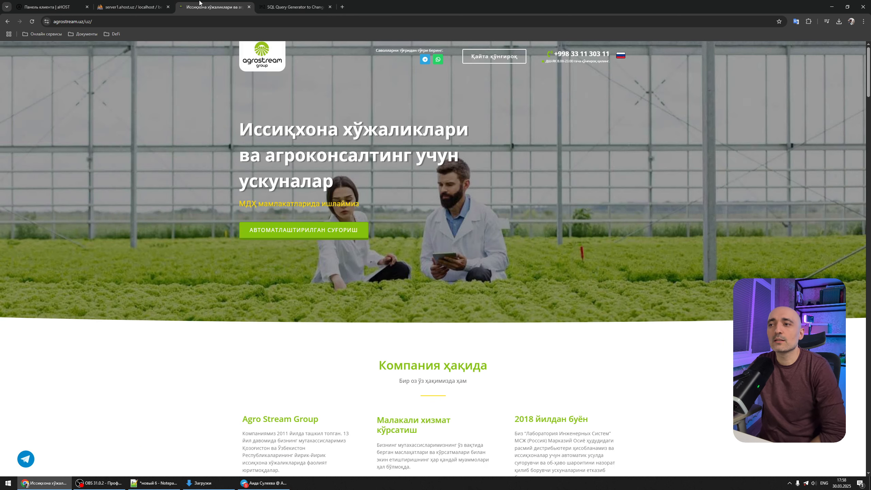
pyautogui.click(295, 7)
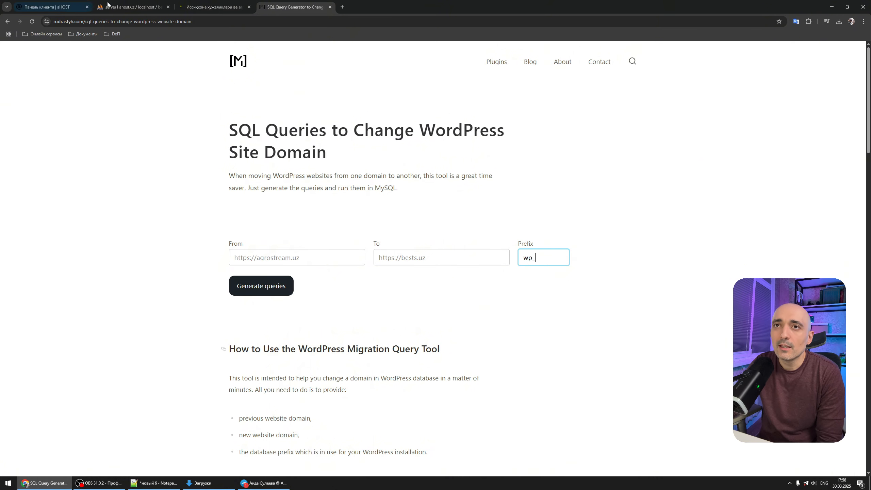
pyautogui.click(131, 6)
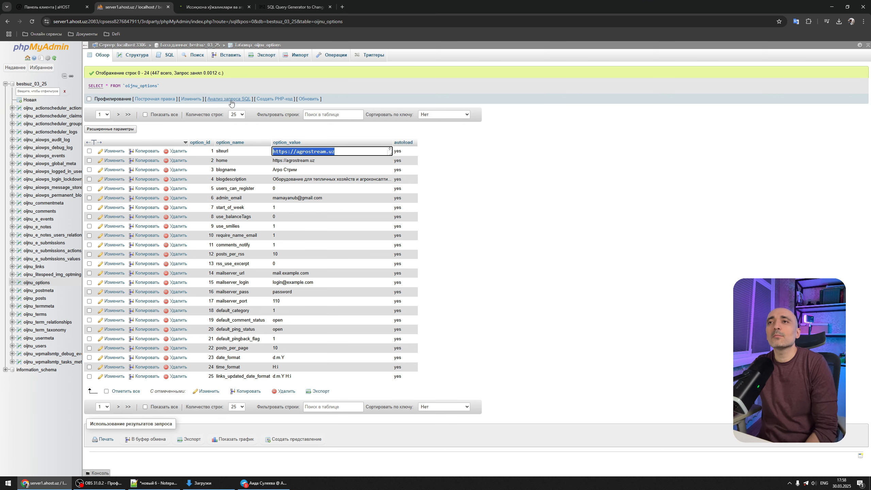
pyautogui.click(294, 7)
pyautogui.click(133, 7)
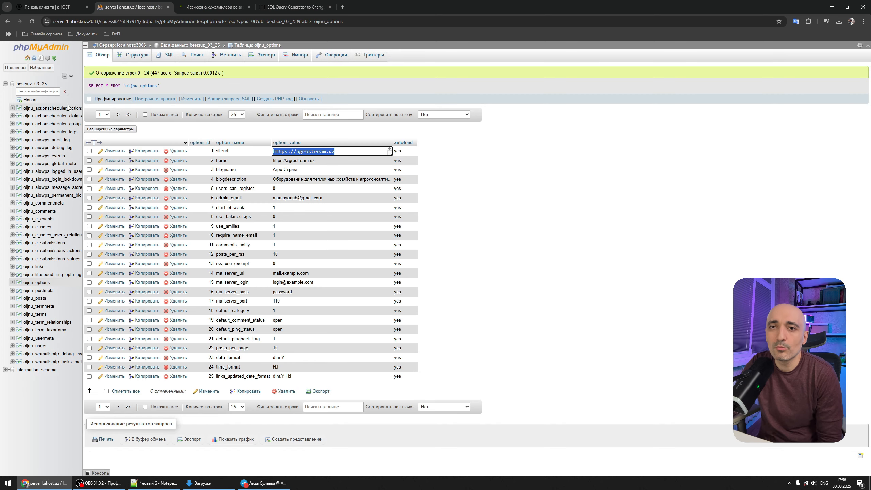
pyautogui.click(307, 3)
pyautogui.click(137, 6)
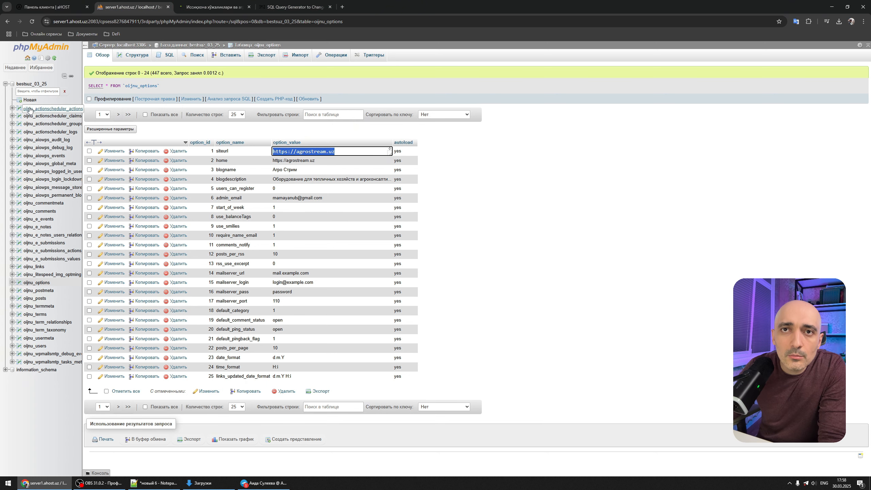
pyautogui.click(295, 7)
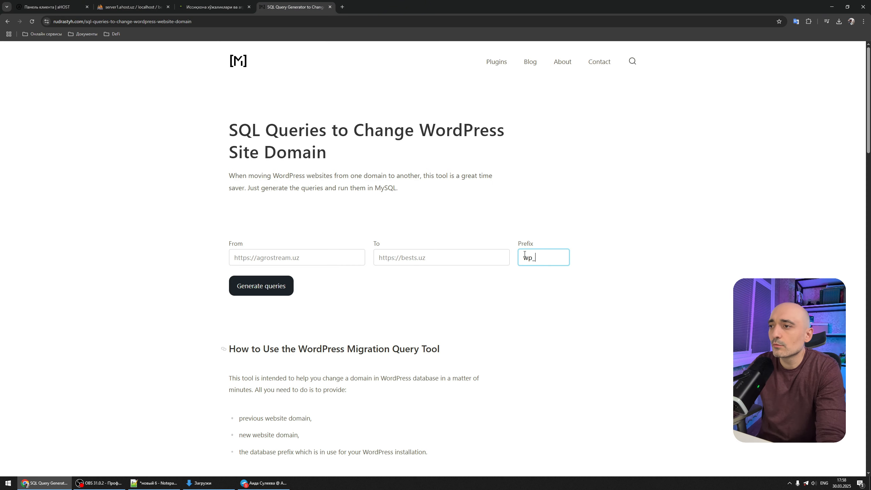
pyautogui.moveTo(533, 257); pyautogui.dragTo(508, 258)
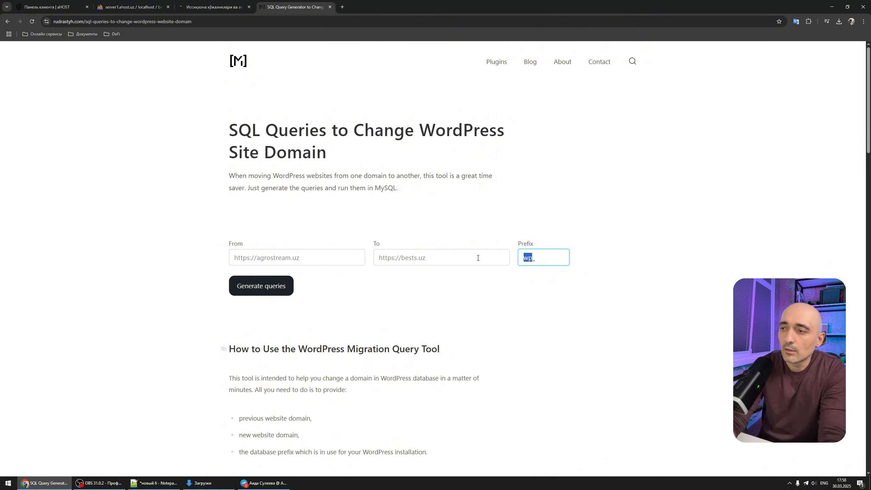
pyautogui.write('oijnu_')
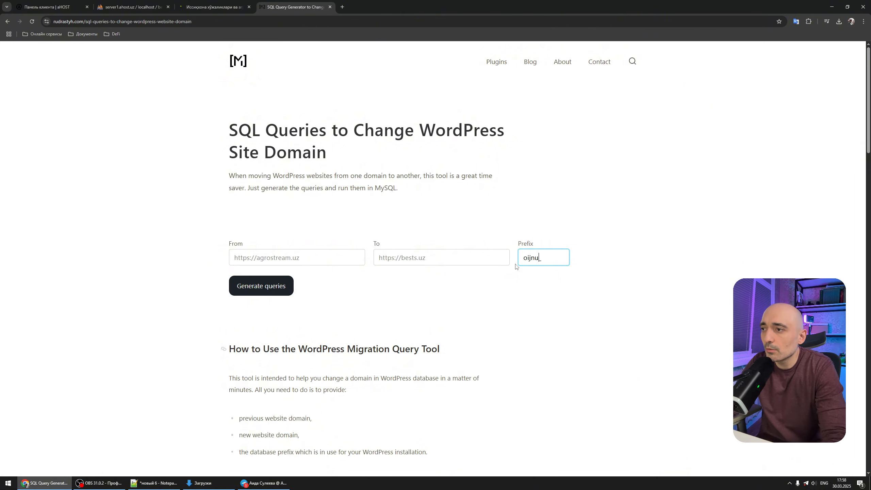
# Search the phpMyAdmin page for oijnu to verify the table prefix, and return to the query generator.
pyautogui.moveTo(536, 258); pyautogui.dragTo(508, 259)
pyautogui.hotkey('ctrl', 'c')
pyautogui.click(134, 7)
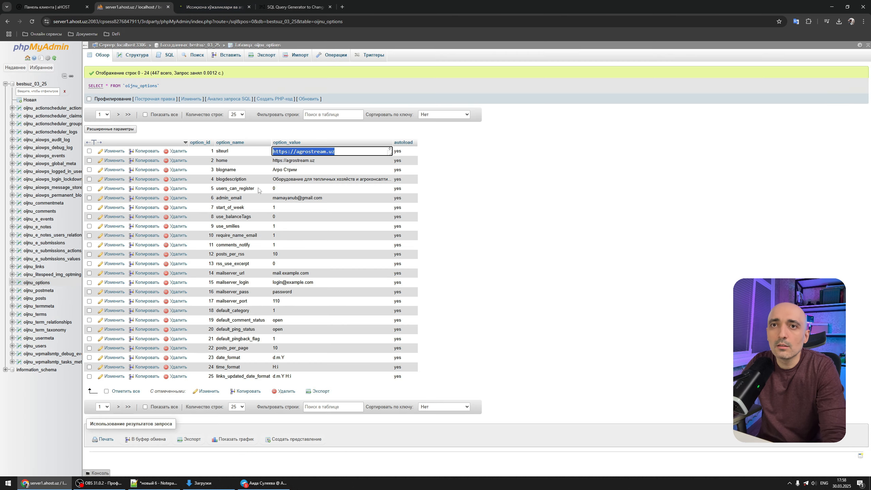
pyautogui.hotkey('ctrl', 'f')
pyautogui.hotkey('ctrl', 'v')
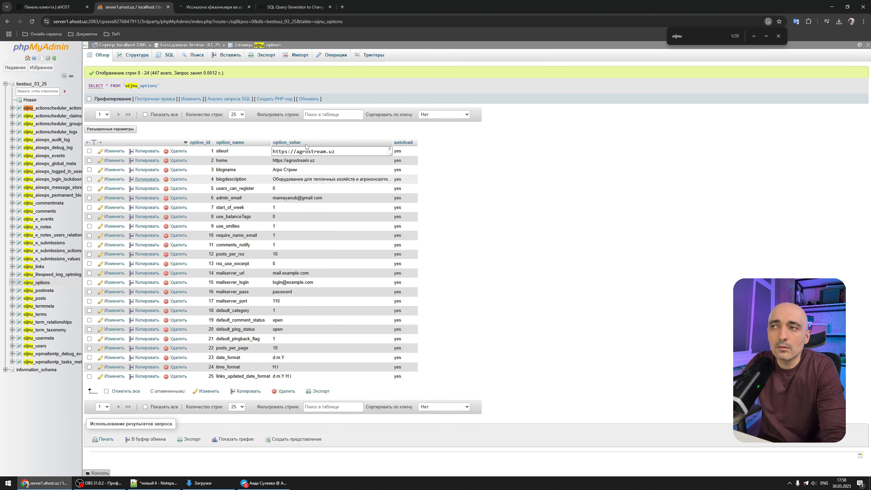
pyautogui.click(778, 36)
pyautogui.click(278, 7)
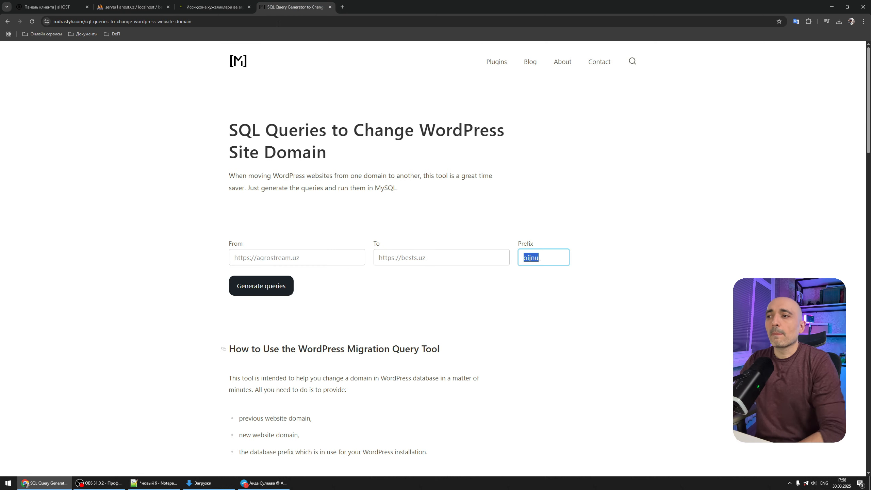
# Generate the domain replacement queries and copy all of the resulting UPDATE statements.
pyautogui.click(556, 265)
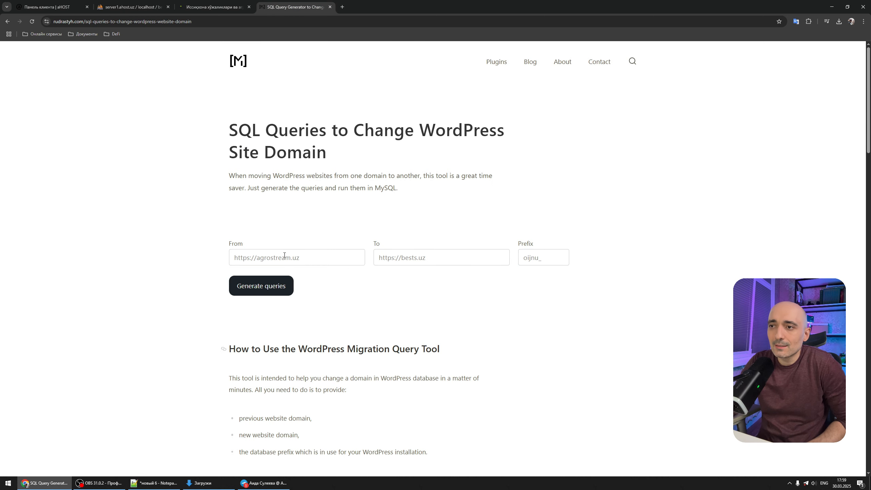
pyautogui.click(262, 285)
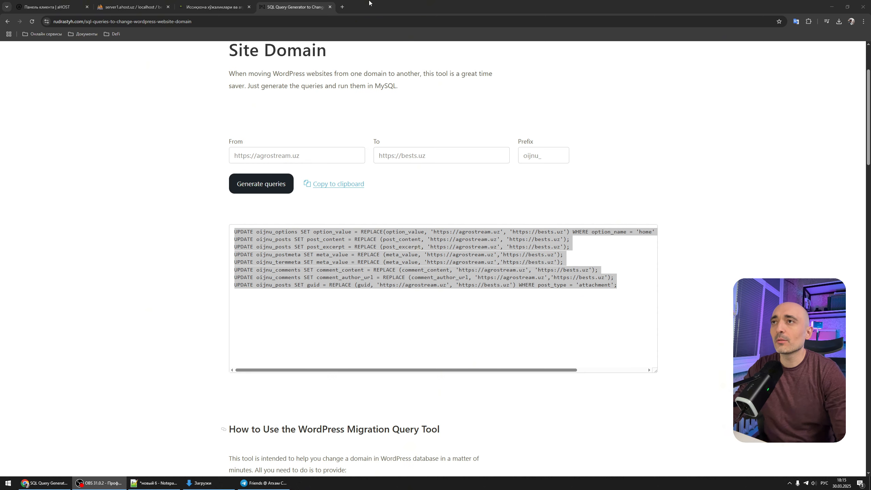
pyautogui.click(369, 3)
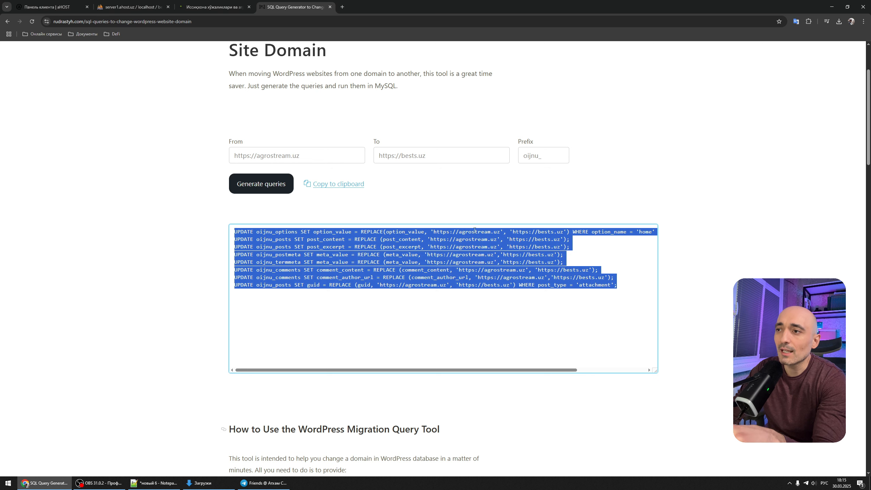
pyautogui.moveTo(616, 286); pyautogui.dragTo(213, 217)
pyautogui.hotkey('ctrl', 'c')
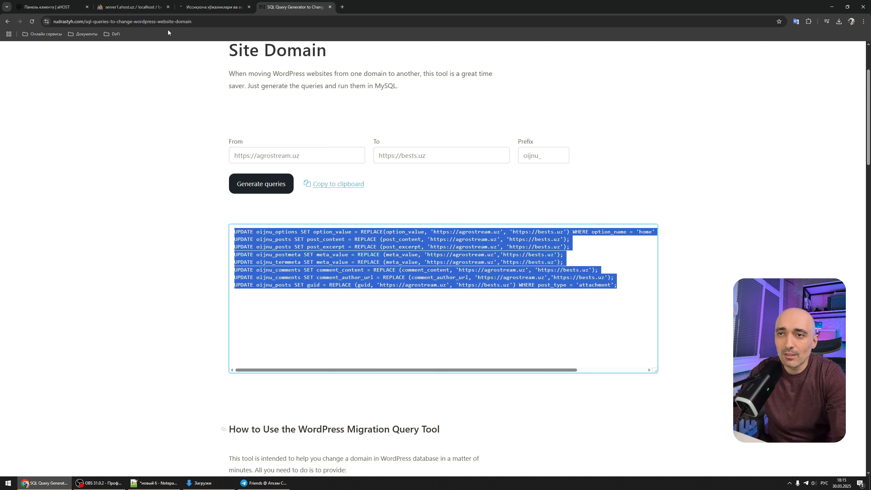
# Run the copied UPDATE queries on the whole bestsuz_03_25 database and open its oijnu_options table to check the addresses.
pyautogui.click(144, 4)
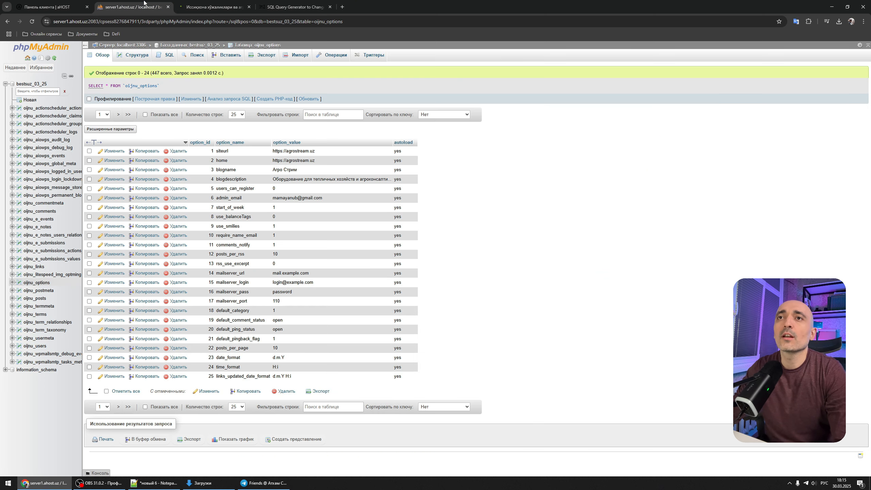
pyautogui.click(33, 84)
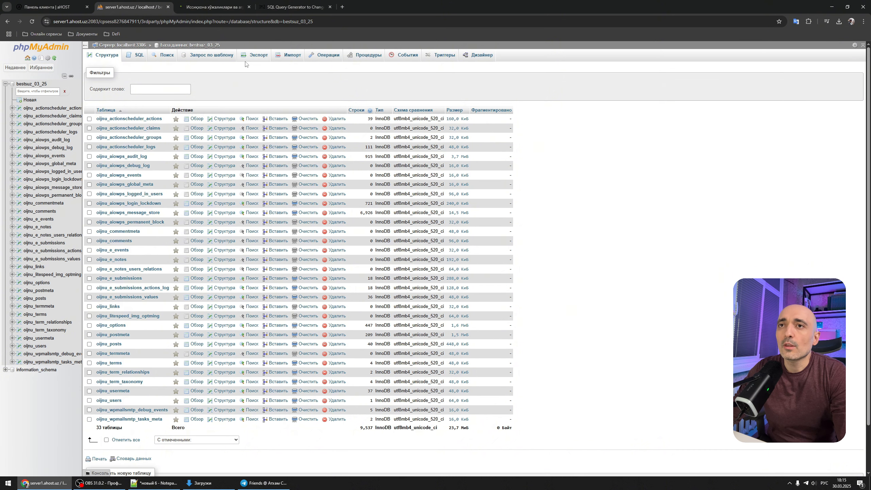
pyautogui.click(134, 56)
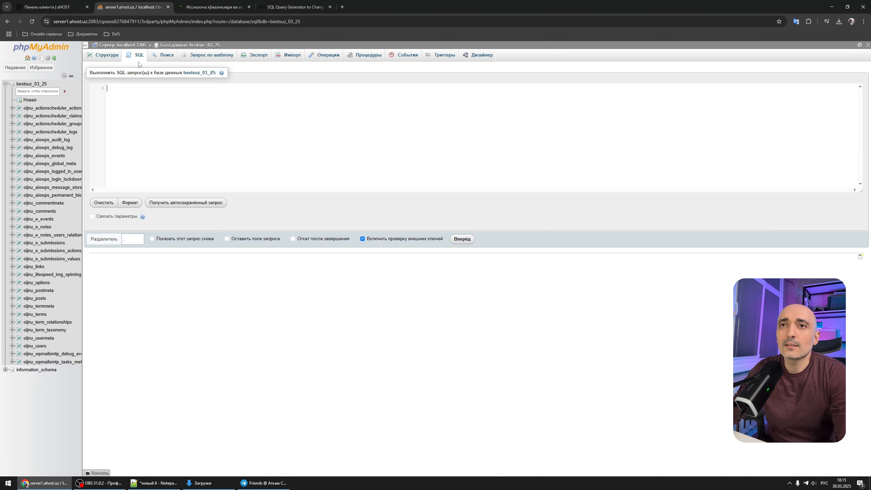
pyautogui.hotkey('ctrl', 'v')
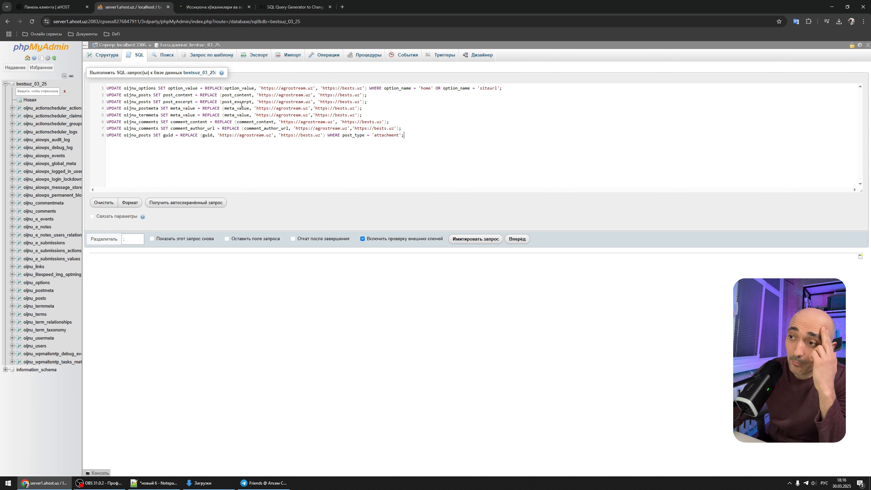
pyautogui.click(518, 239)
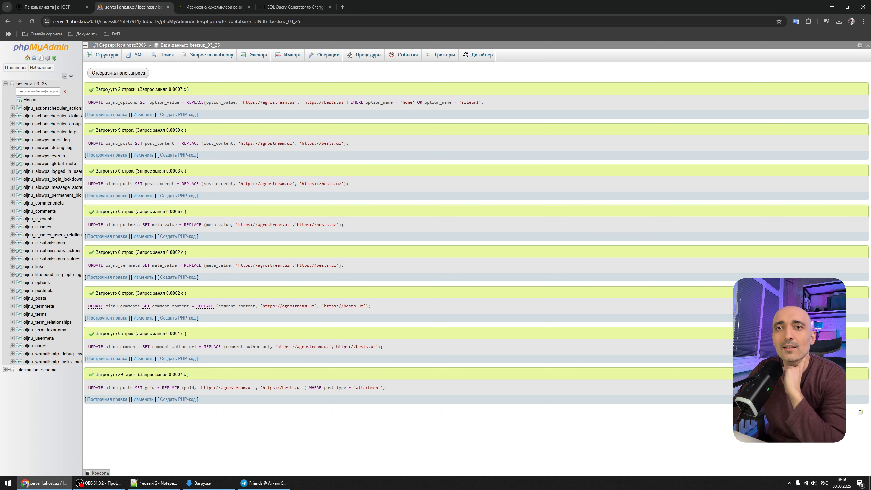
pyautogui.click(45, 284)
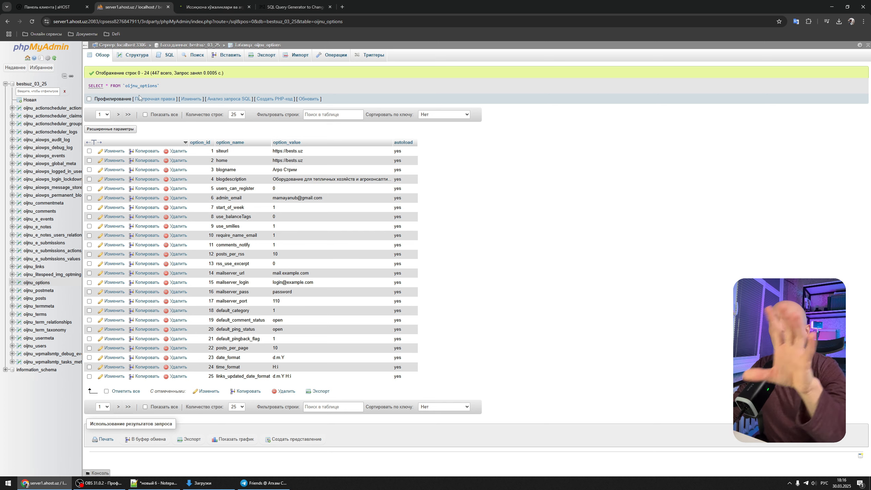
# Close phpMyAdmin and open the public_html folder of bests.uz in the hosting's file manager.
pyautogui.middleClick(142, 9)
pyautogui.click(52, 7)
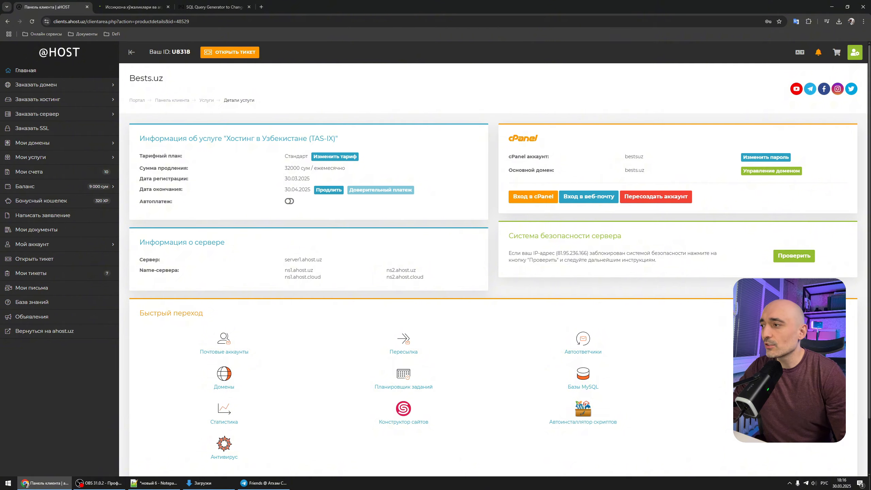
pyautogui.click(762, 381)
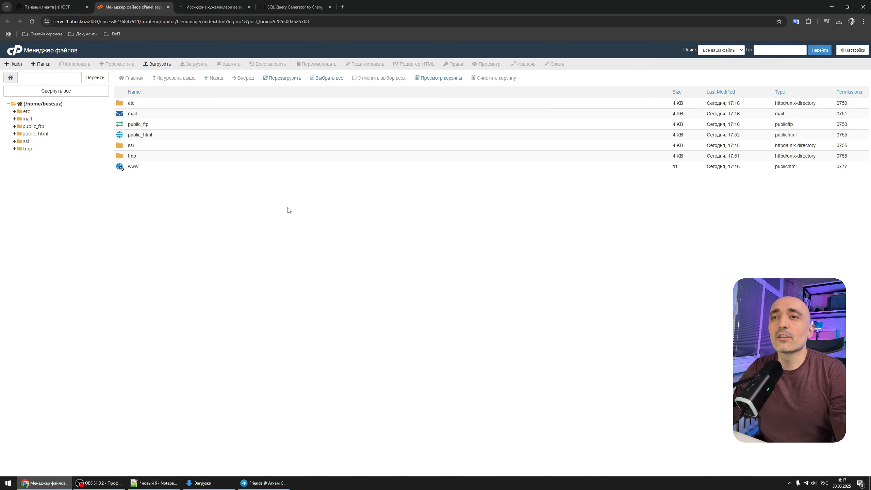
pyautogui.doubleClick(165, 136)
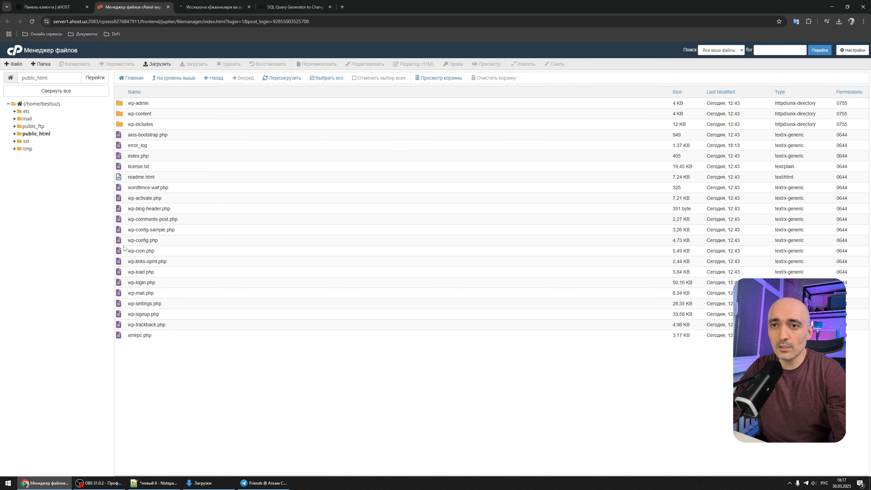
# Open wp-config.php from public_html in the file manager's code editor.
pyautogui.doubleClick(187, 243)
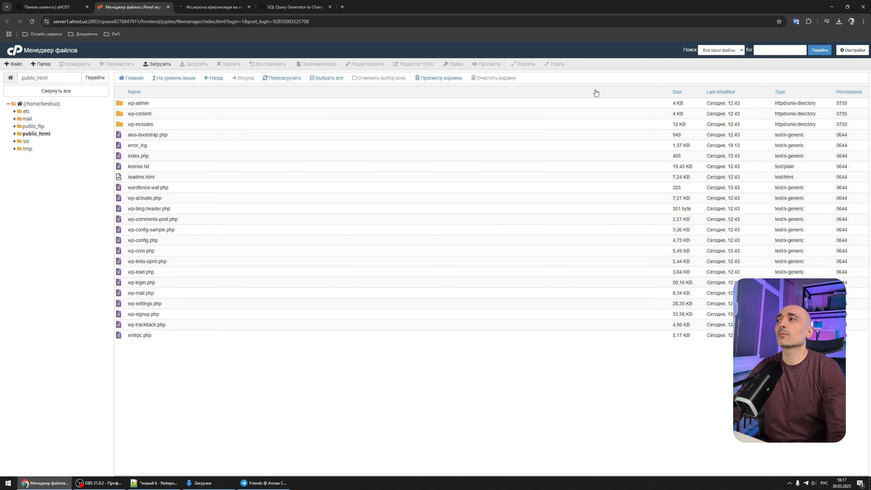
pyautogui.rightClick(172, 241)
pyautogui.click(192, 266)
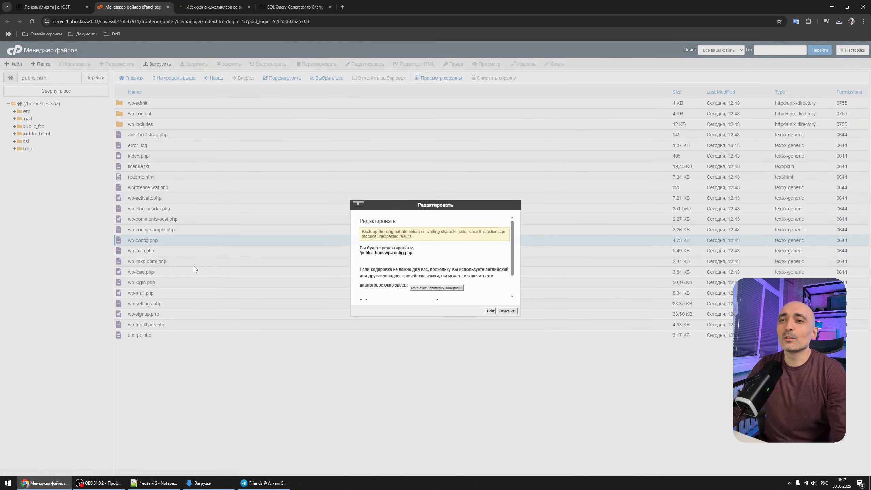
pyautogui.scroll(-2, 466, 254)
pyautogui.click(491, 311)
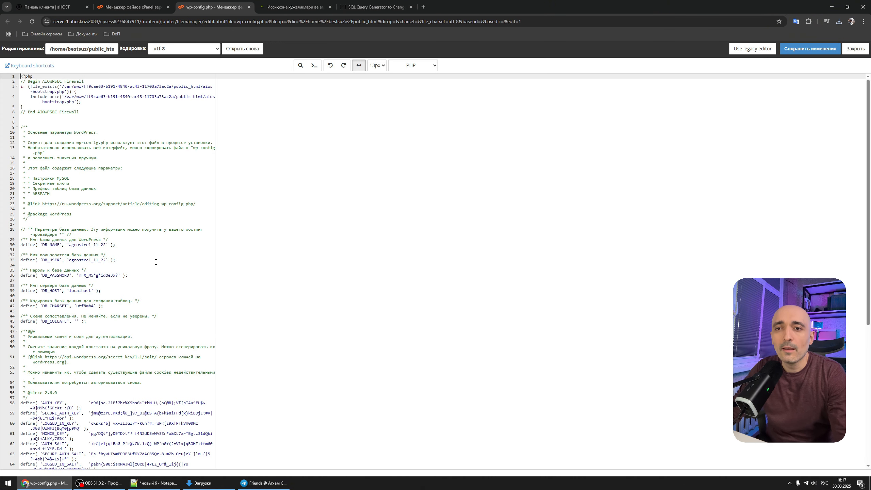
# Copy the database name from the Notepad++ notes and set DB_NAME in wp-config.php to bestsuz_03_25.
pyautogui.moveTo(69, 245); pyautogui.dragTo(106, 244)
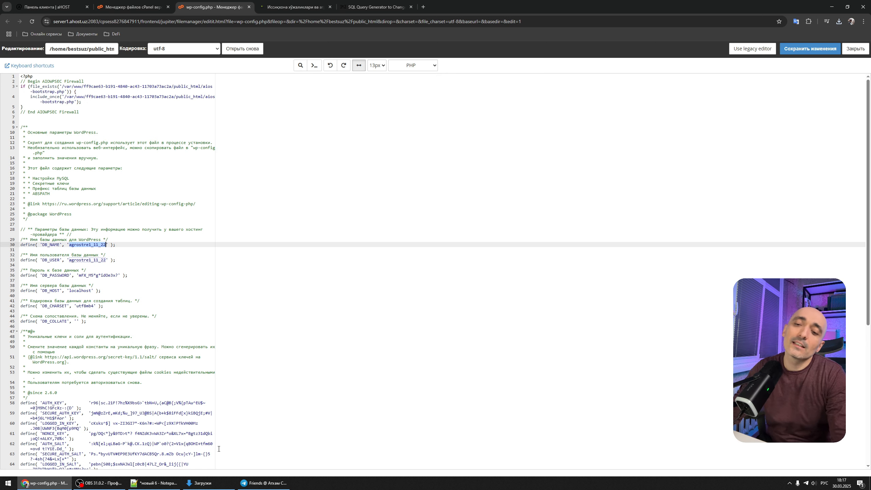
pyautogui.click(152, 483)
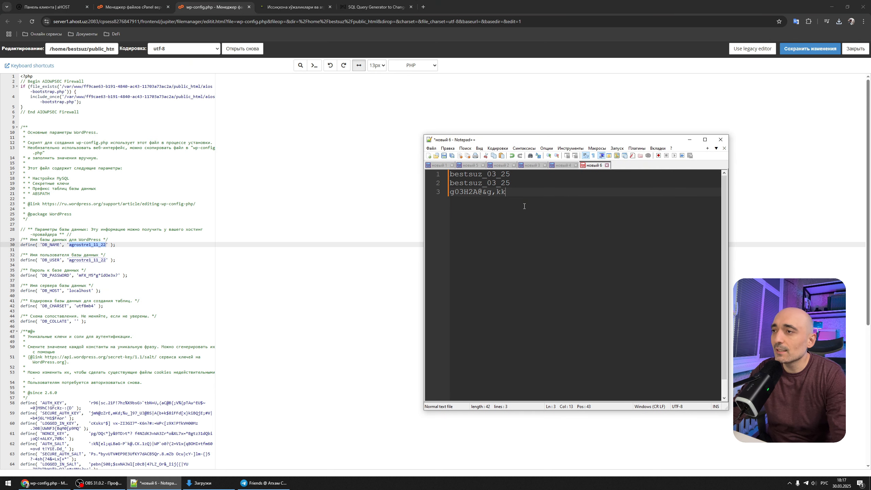
pyautogui.moveTo(520, 178); pyautogui.dragTo(437, 177)
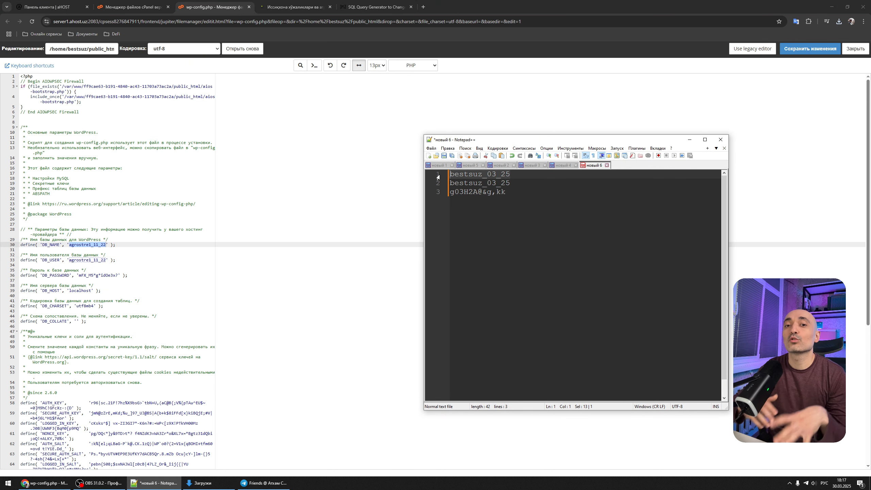
pyautogui.moveTo(520, 175); pyautogui.dragTo(452, 173)
pyautogui.hotkey('ctrl', 'c')
pyautogui.click(91, 250)
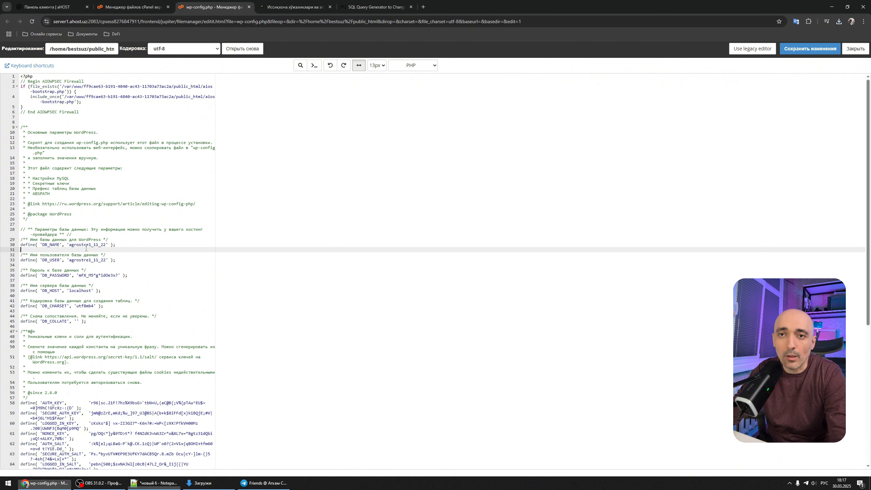
pyautogui.moveTo(70, 245); pyautogui.dragTo(109, 244)
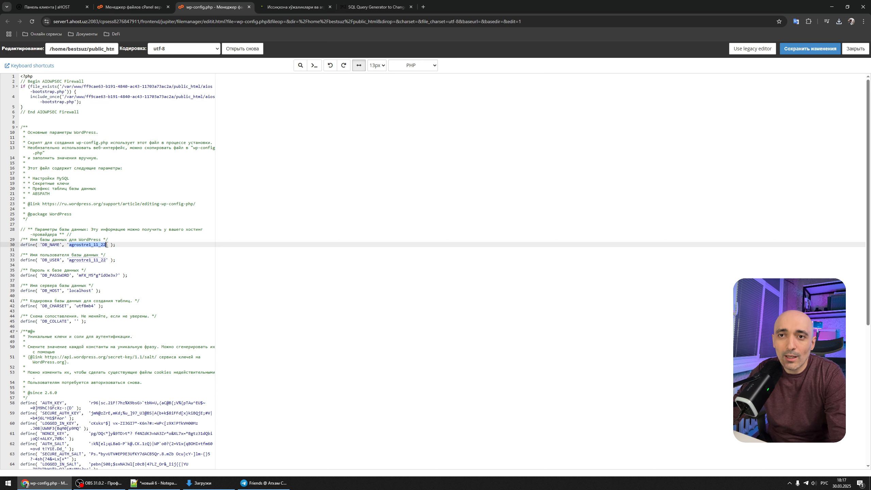
pyautogui.hotkey('ctrl', 'v')
pyautogui.click(154, 483)
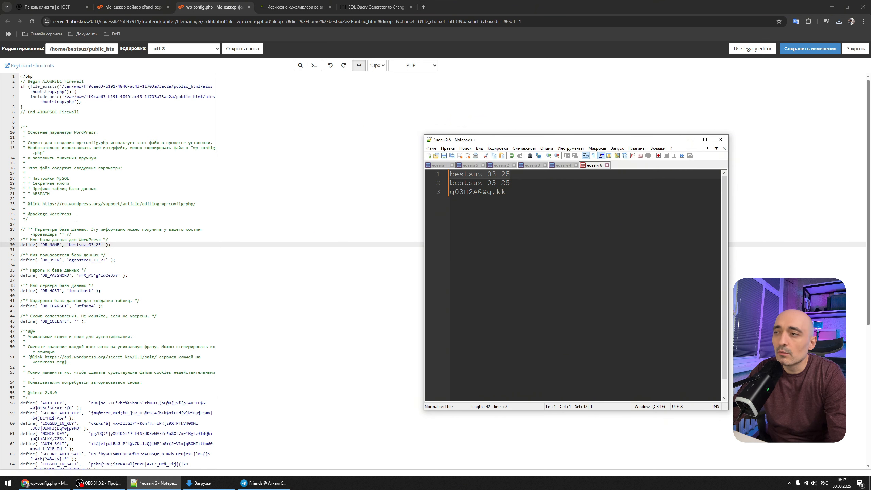
pyautogui.moveTo(510, 183); pyautogui.dragTo(432, 186)
pyautogui.hotkey('ctrl', 'c')
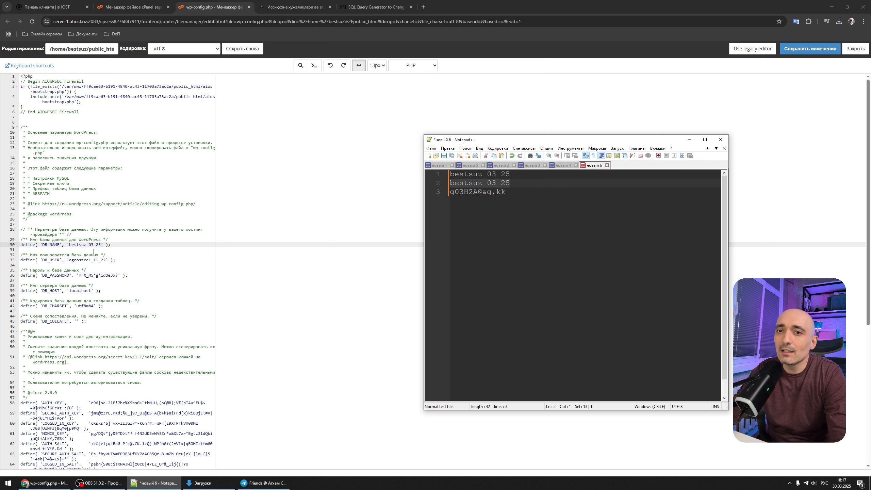
pyautogui.moveTo(70, 261); pyautogui.dragTo(103, 261)
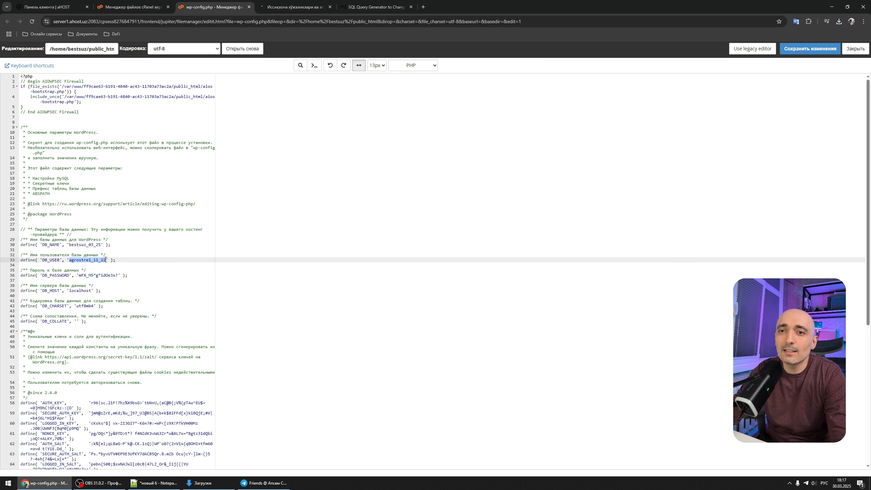
pyautogui.hotkey('ctrl', 'v')
# Copy the database password from the Notepad++ notes and replace the DB_PASSWORD value in wp-config.php with it.
pyautogui.click(155, 483)
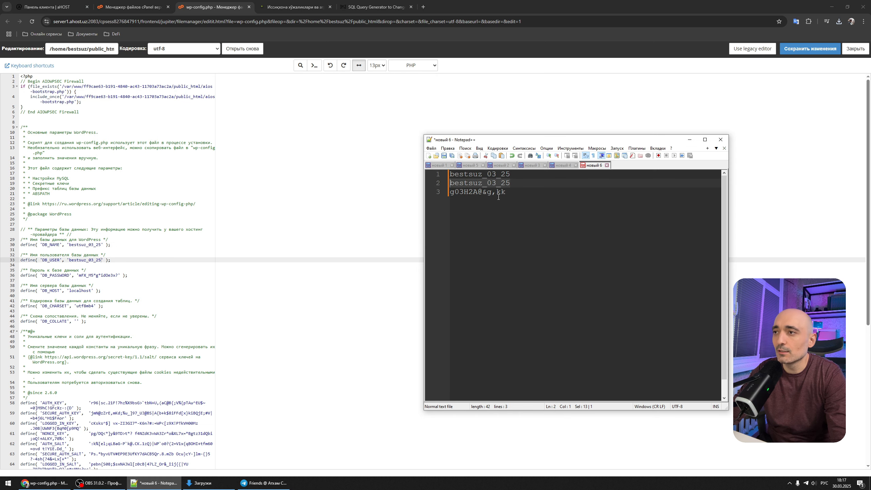
pyautogui.moveTo(506, 193); pyautogui.dragTo(431, 193)
pyautogui.hotkey('ctrl', 'c')
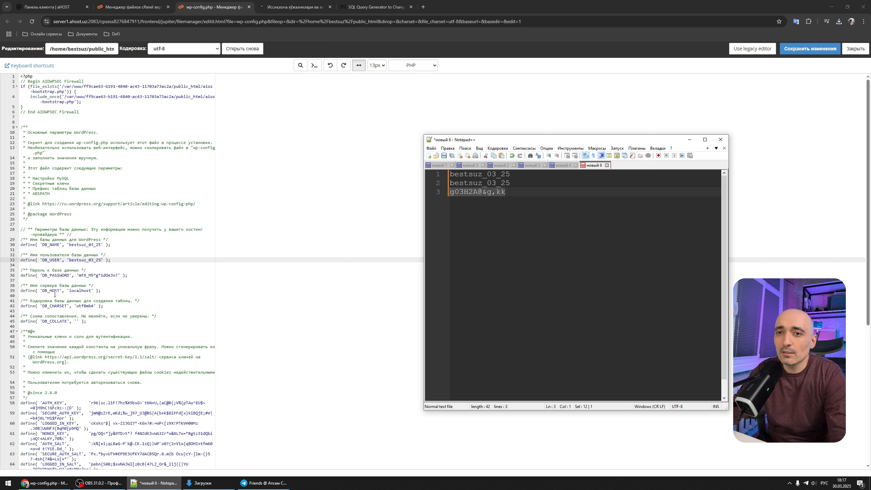
pyautogui.moveTo(78, 275); pyautogui.dragTo(114, 273)
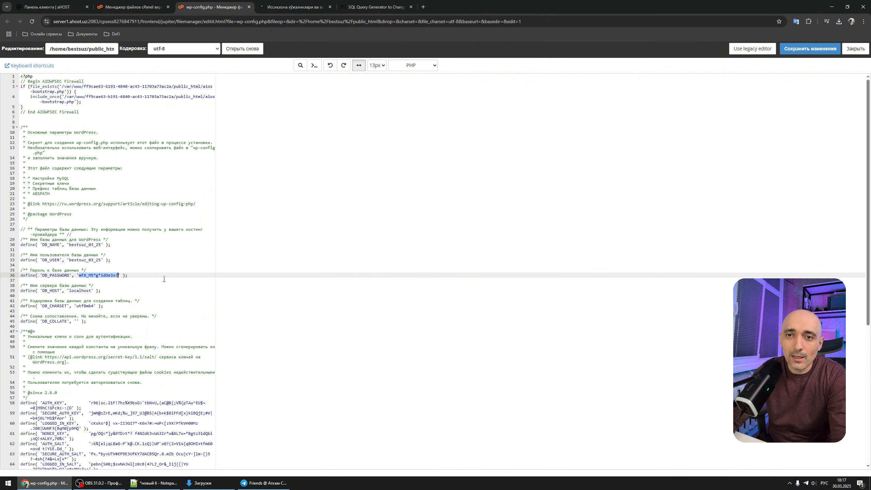
pyautogui.press('BackSpace')
pyautogui.hotkey('ctrl', 'v')
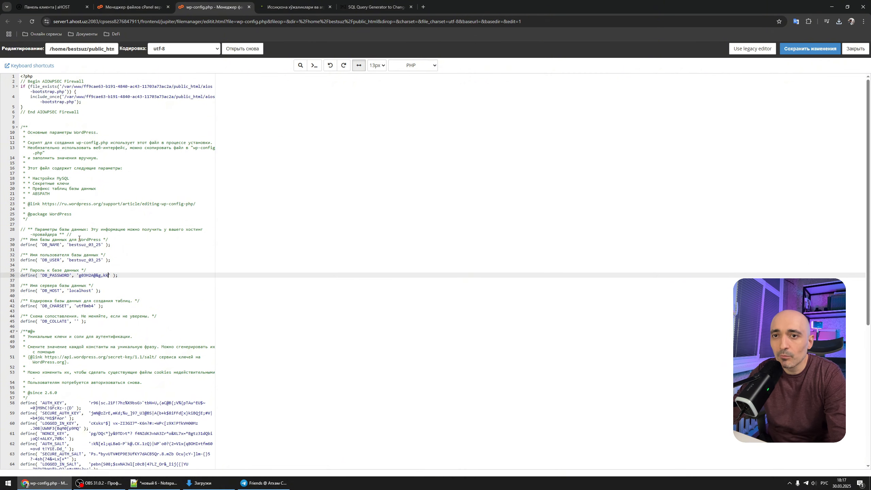
# Restore the closing quote after the DB_PASSWORD value, and save and close wp-config.php.
pyautogui.click(114, 245)
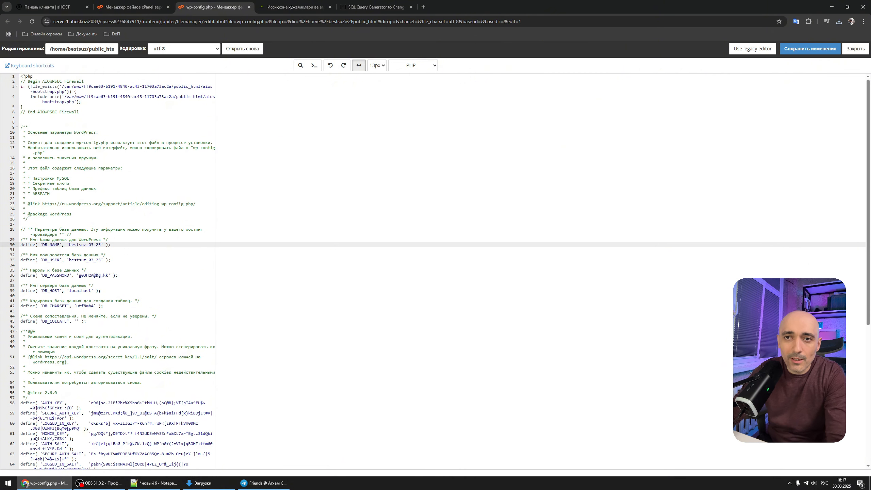
pyautogui.press('Down')
pyautogui.press('Down')
pyautogui.press('Down')
pyautogui.press('Down')
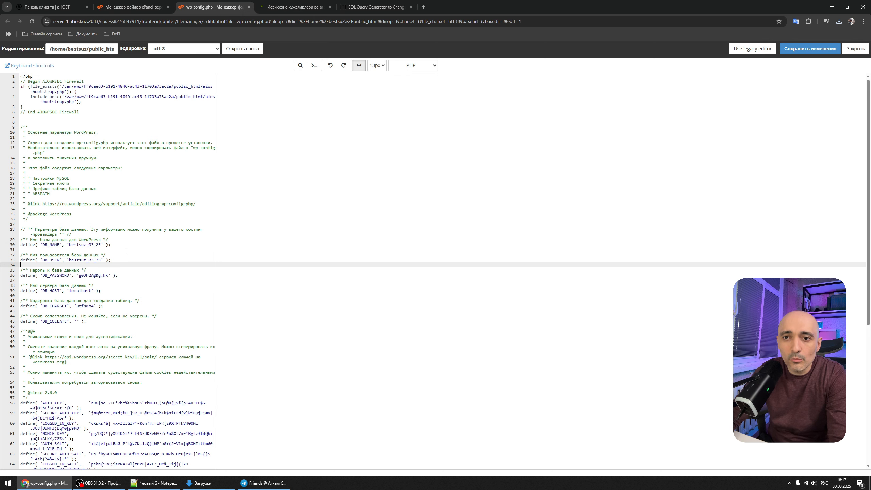
pyautogui.press('Down')
pyautogui.press('Down')
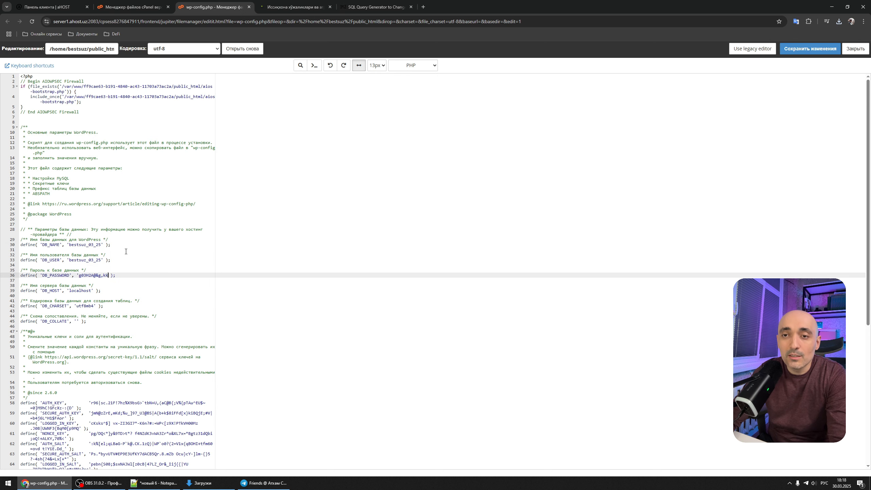
pyautogui.write("'")
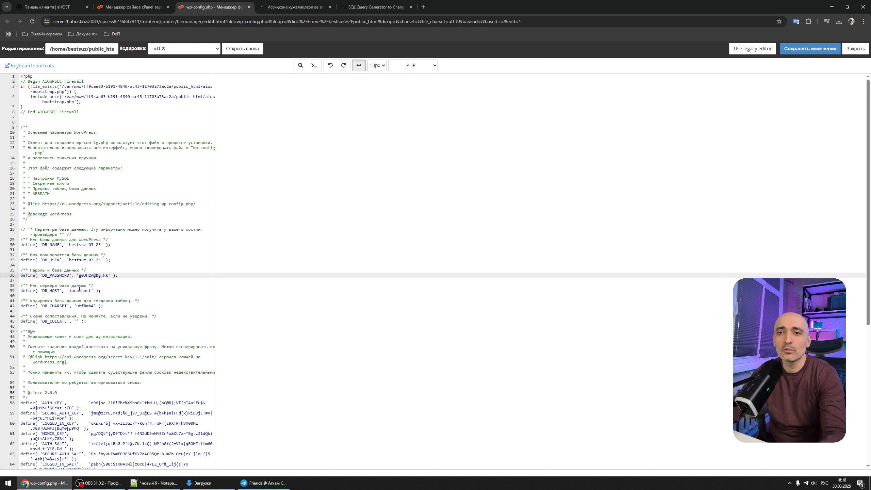
pyautogui.click(810, 48)
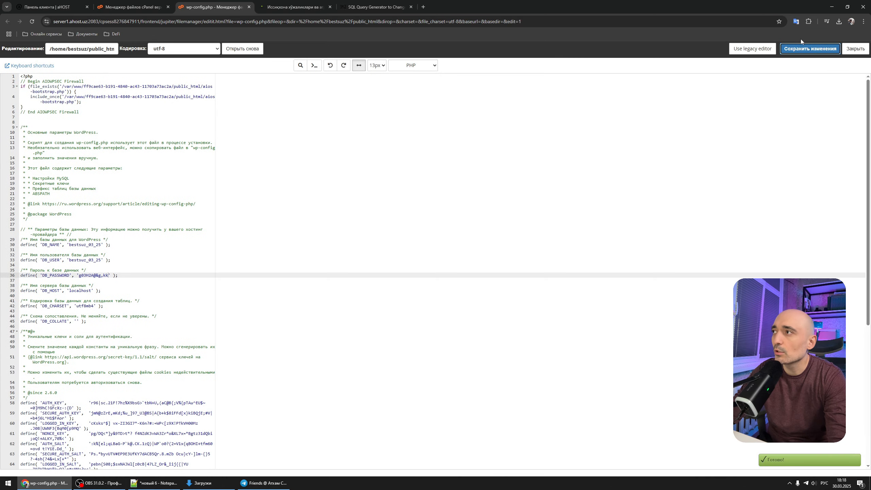
pyautogui.click(855, 50)
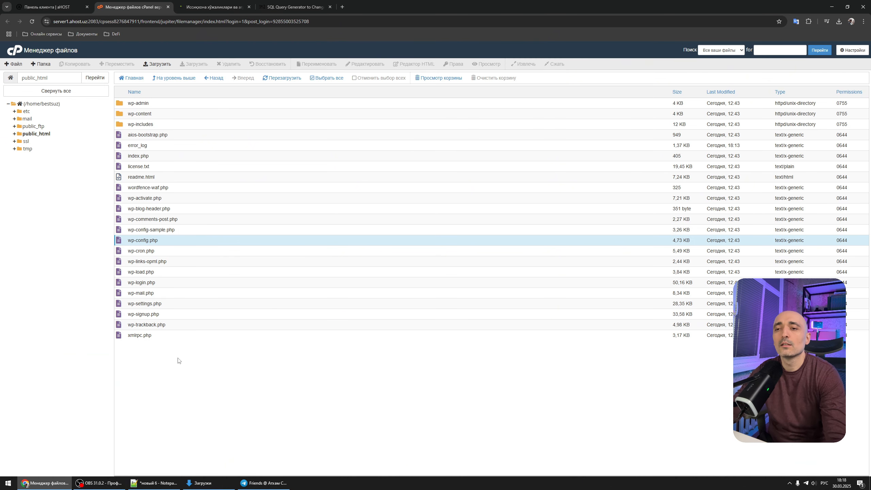
# Load bests.uz in a new browser tab to check whether the moved site works, and close that tab.
pyautogui.click(341, 7)
pyautogui.write('иуы')
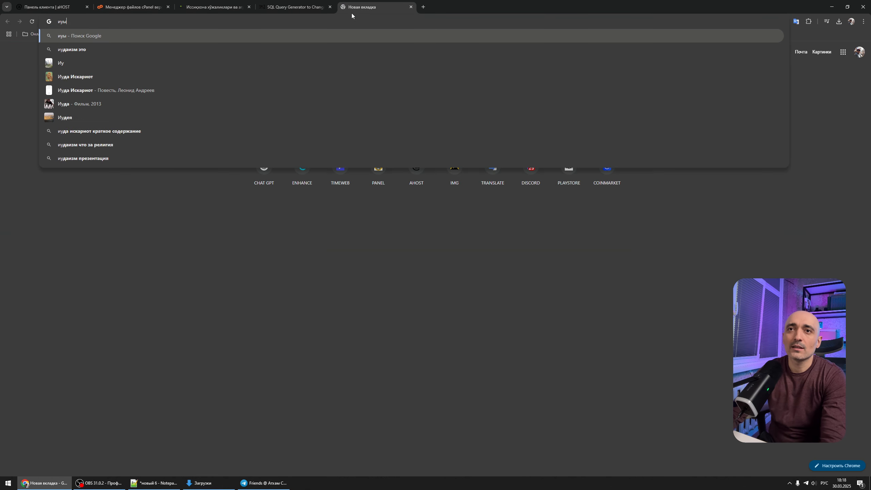
pyautogui.hotkey('alt', 'shift')
pyautogui.press('BackSpace')
pyautogui.press('BackSpace')
pyautogui.press('BackSpace')
pyautogui.write('bests.uz')
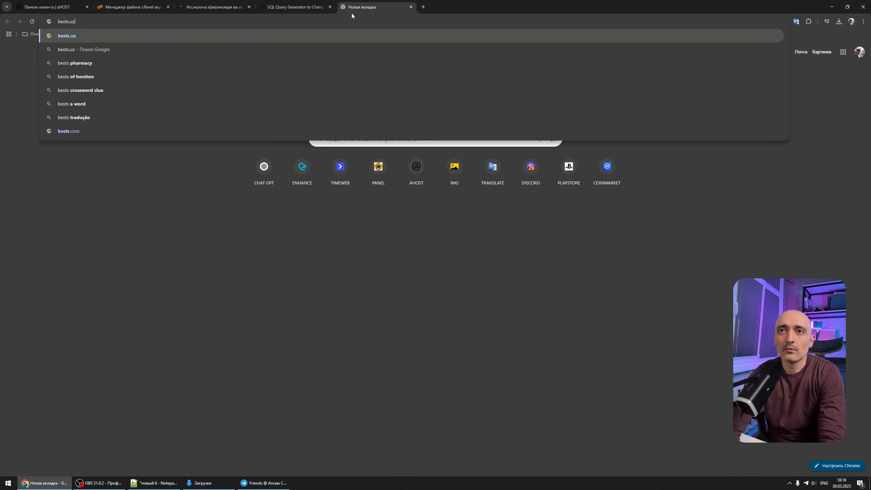
pyautogui.press('Return')
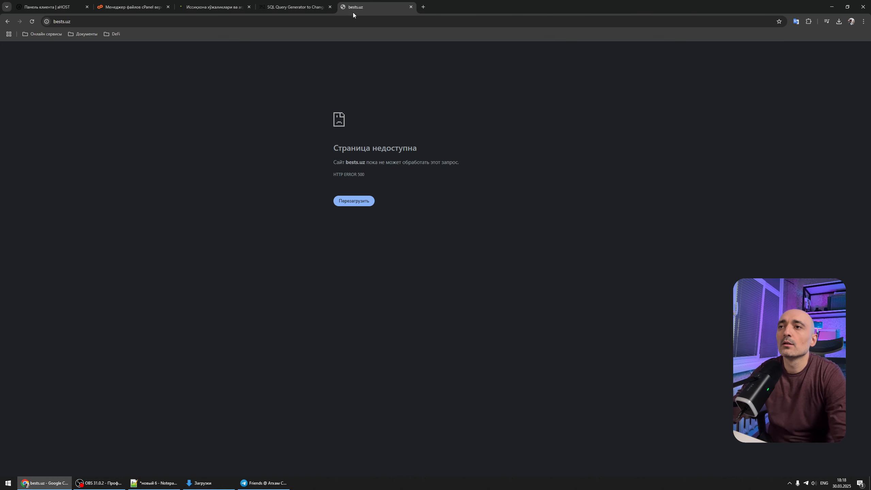
pyautogui.click(410, 7)
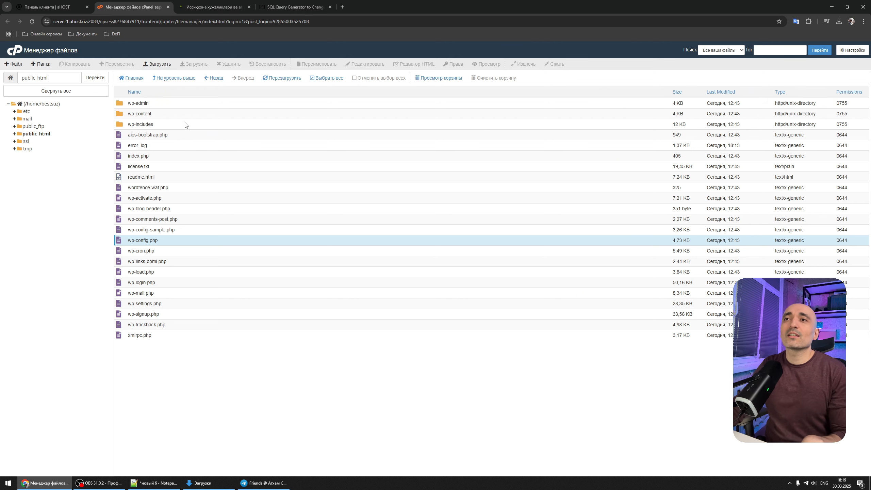
pyautogui.click(294, 7)
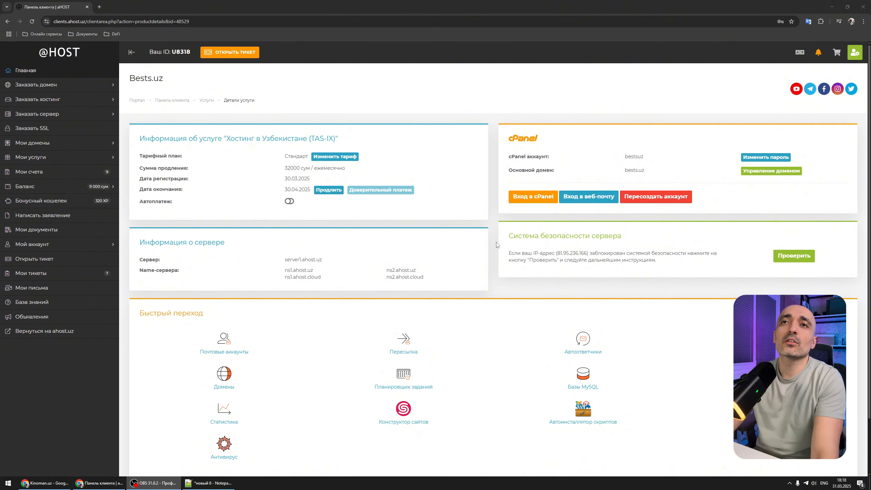
# Load bests.uz again in a new browser tab to recheck the site.
pyautogui.click(97, 5)
pyautogui.write('bes')
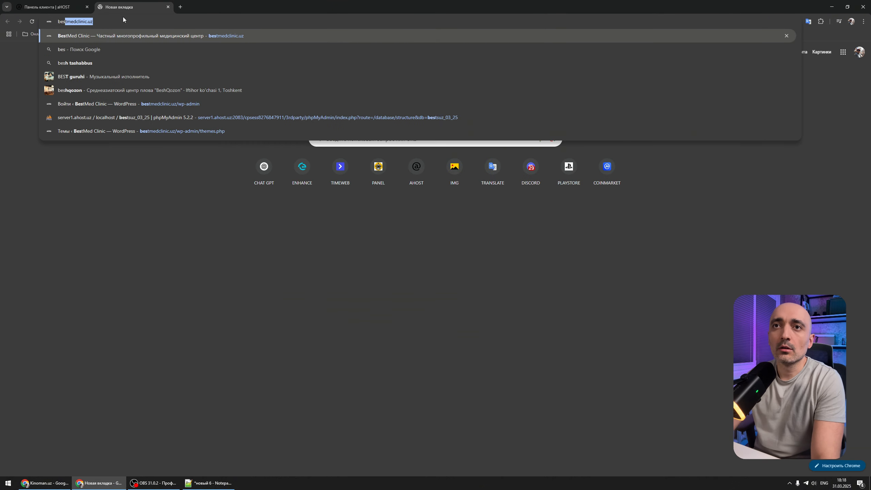
pyautogui.write('ts.uz')
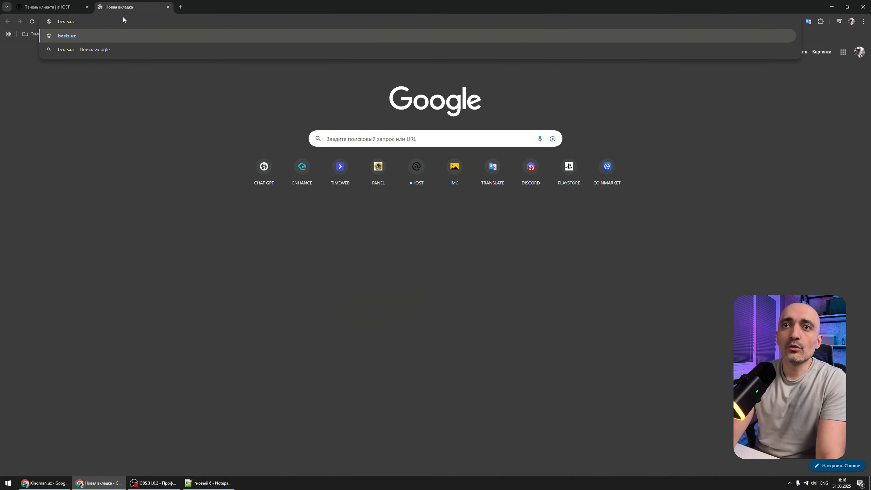
pyautogui.press('Return')
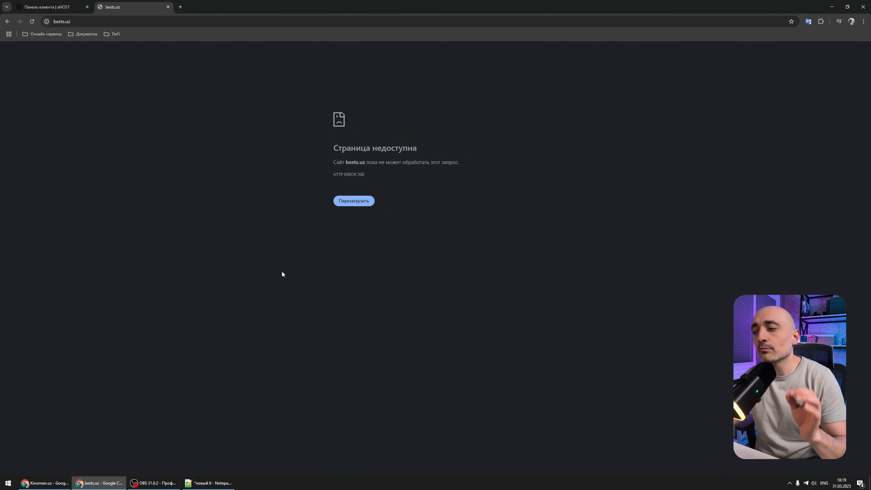
# Open cPanel from the bests.uz service page and select the Shared IP Address value.
pyautogui.click(55, 7)
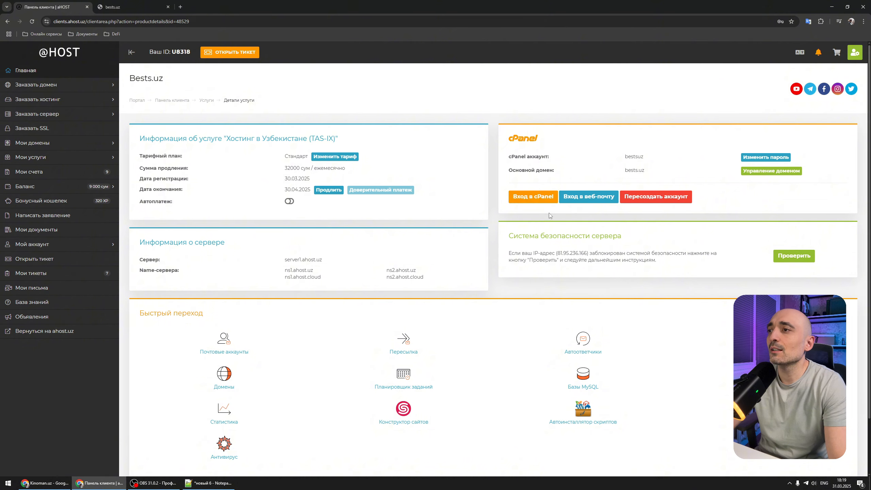
pyautogui.click(537, 198)
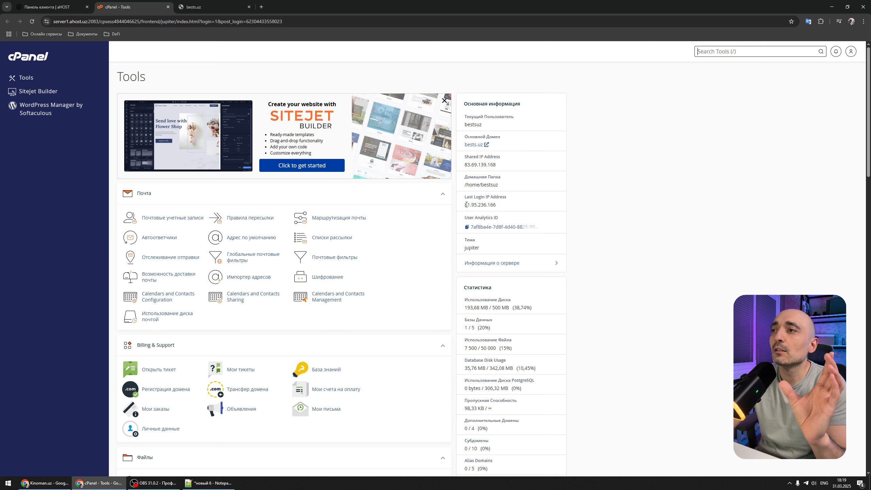
pyautogui.moveTo(465, 165); pyautogui.dragTo(494, 166)
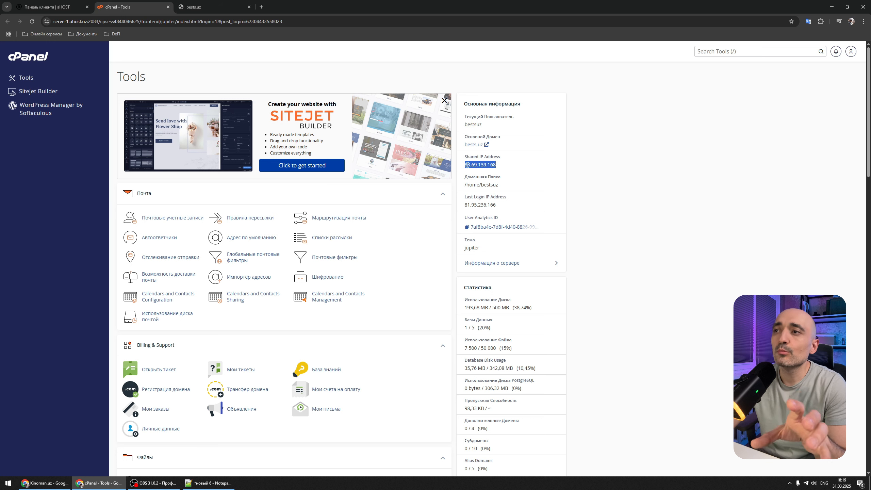
# Compare the Shared IP Address with the Last Login IP Address in the hosting account's general information.
pyautogui.click(467, 166)
pyautogui.moveTo(466, 167); pyautogui.dragTo(501, 167)
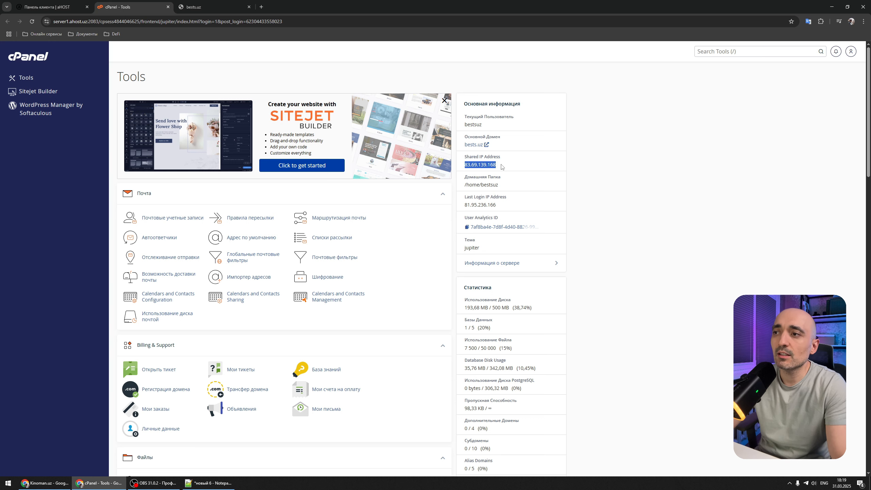
pyautogui.moveTo(465, 205); pyautogui.dragTo(500, 206)
pyautogui.click(469, 166)
pyautogui.moveTo(464, 166); pyautogui.dragTo(500, 166)
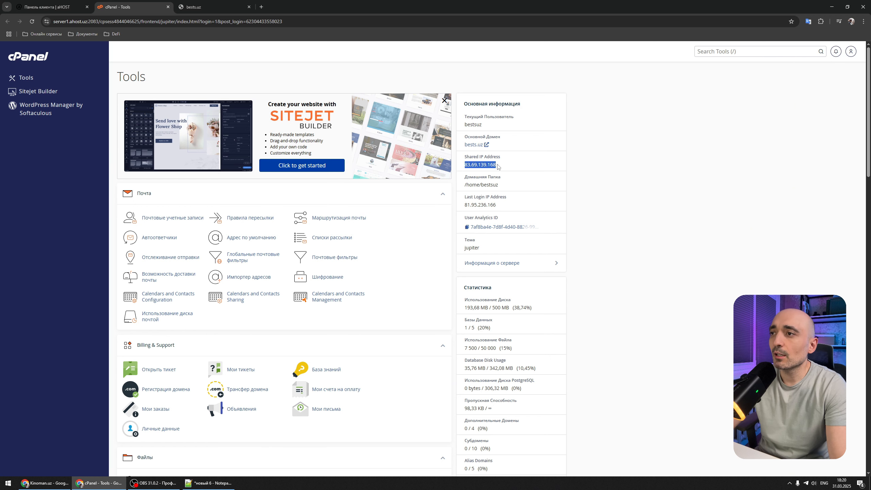
pyautogui.click(655, 187)
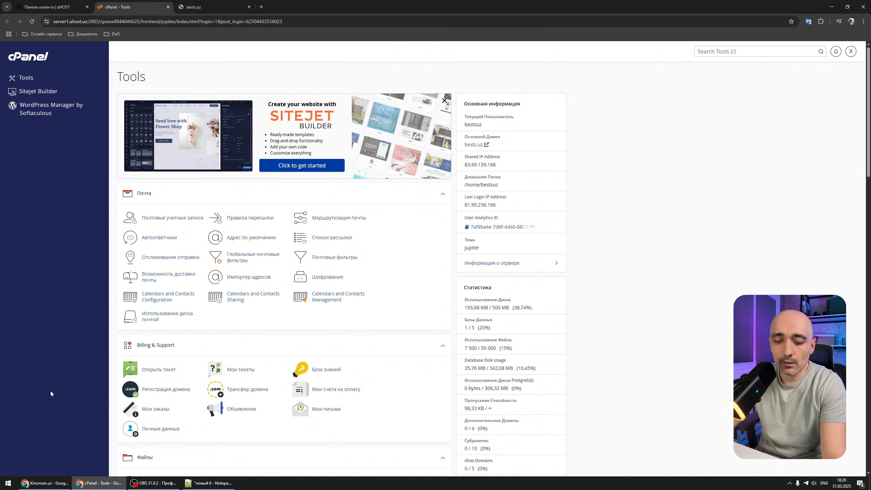
# Run cmd to open a Windows Command Prompt and move its window clear of the Shared IP Address.
pyautogui.click(8, 483)
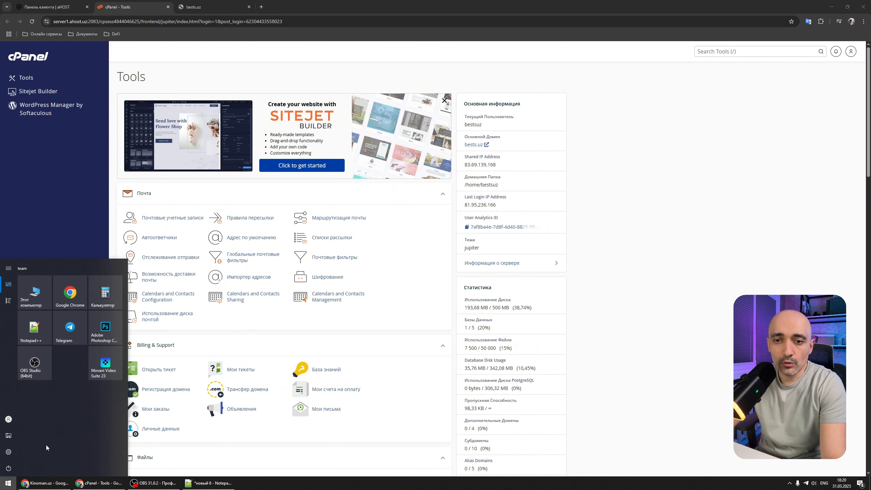
pyautogui.click(661, 356)
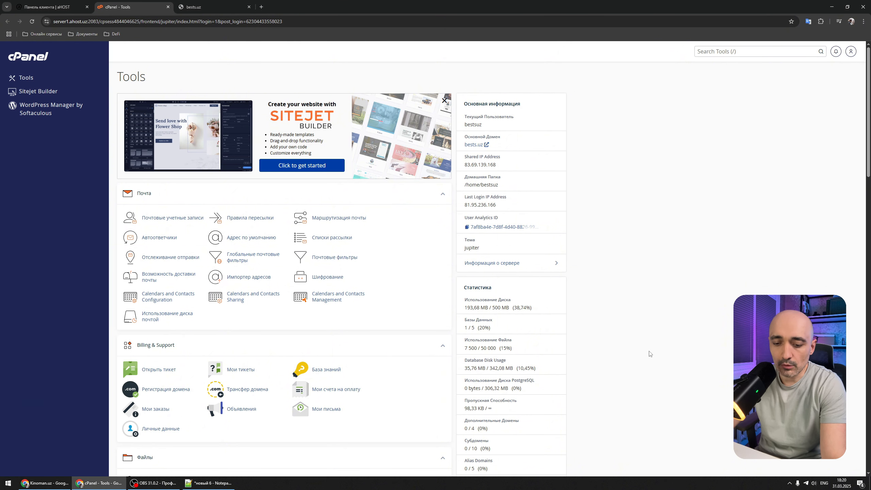
pyautogui.press('super+r')
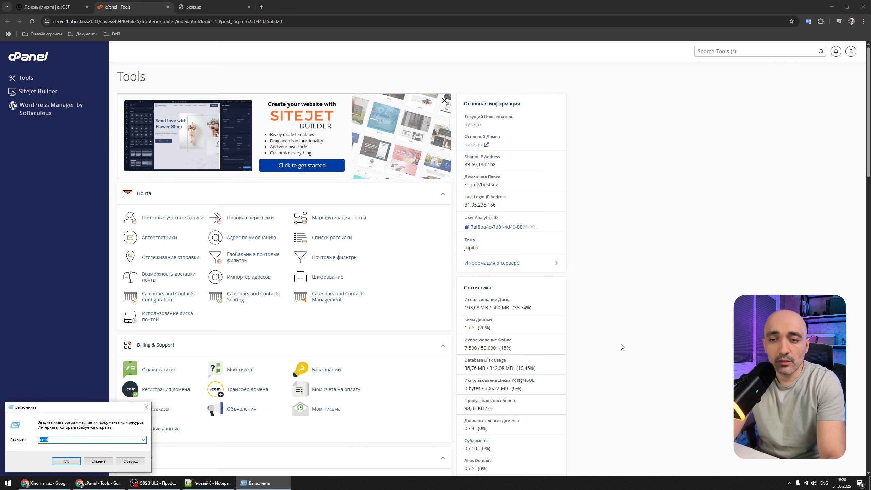
pyautogui.write('cmd')
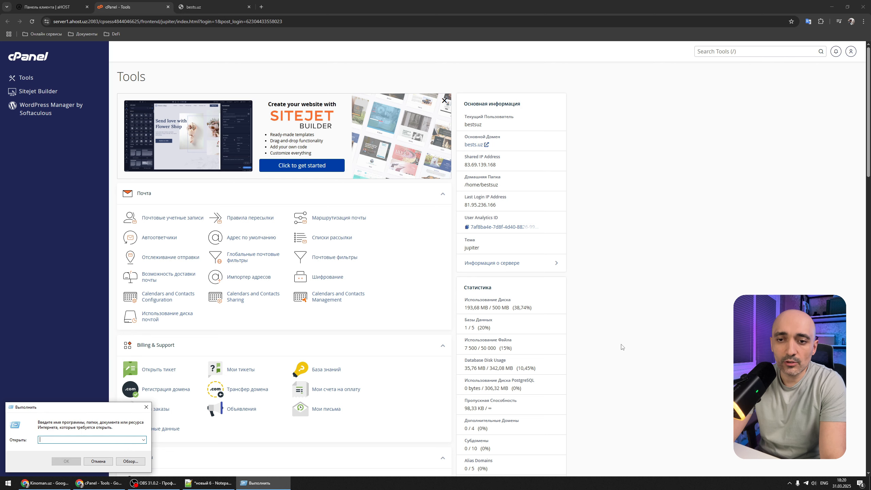
pyautogui.press('Return')
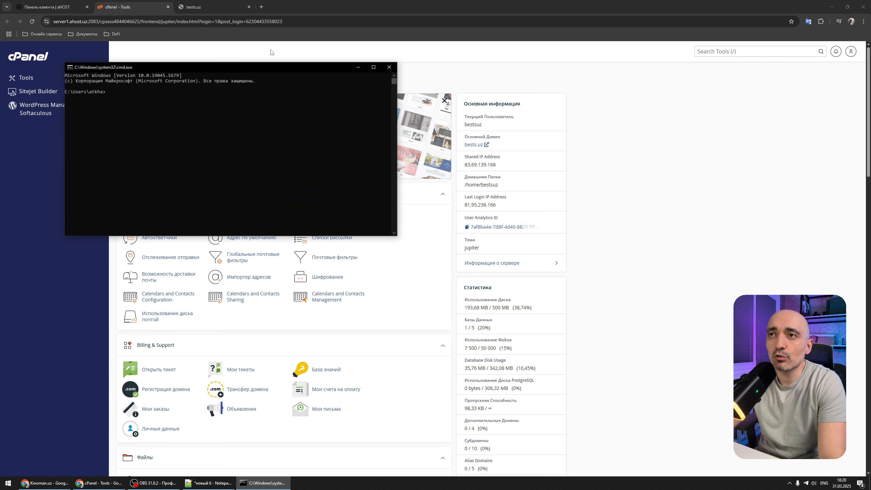
pyautogui.moveTo(264, 69); pyautogui.dragTo(576, 184)
pyautogui.click(525, 277)
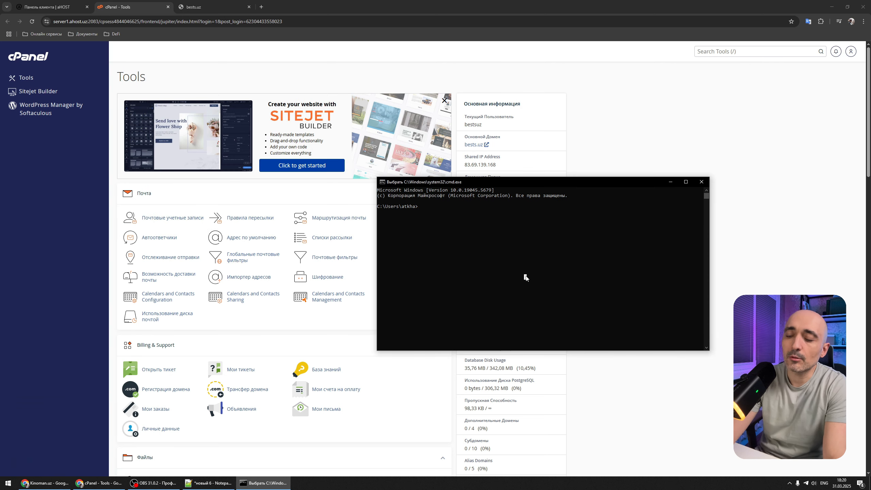
# Ping bests.uz in the Command Prompt and place the window so its output can be compared with the Shared IP Address.
pyautogui.write('ping bests')
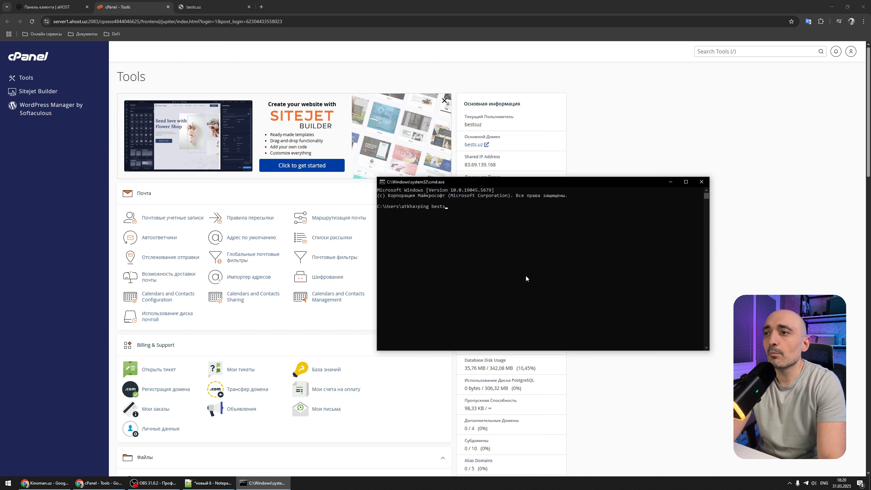
pyautogui.write('.uz')
pyautogui.press('Return')
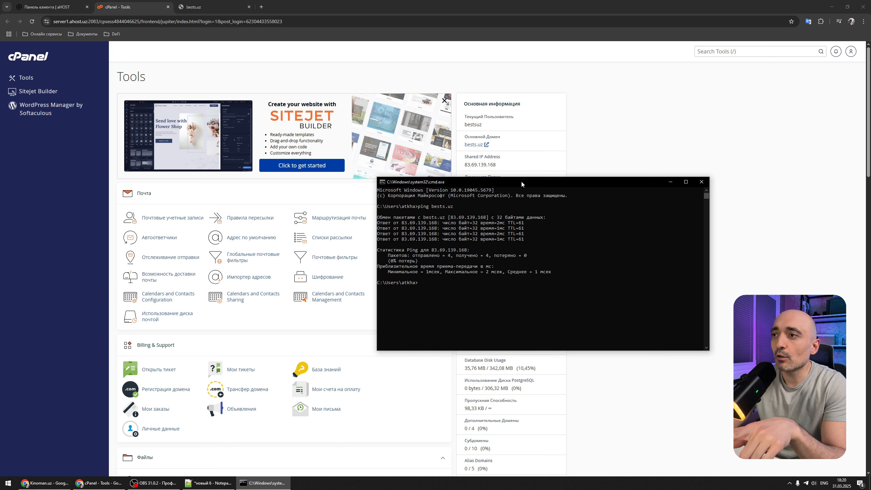
pyautogui.moveTo(521, 185); pyautogui.dragTo(230, 251)
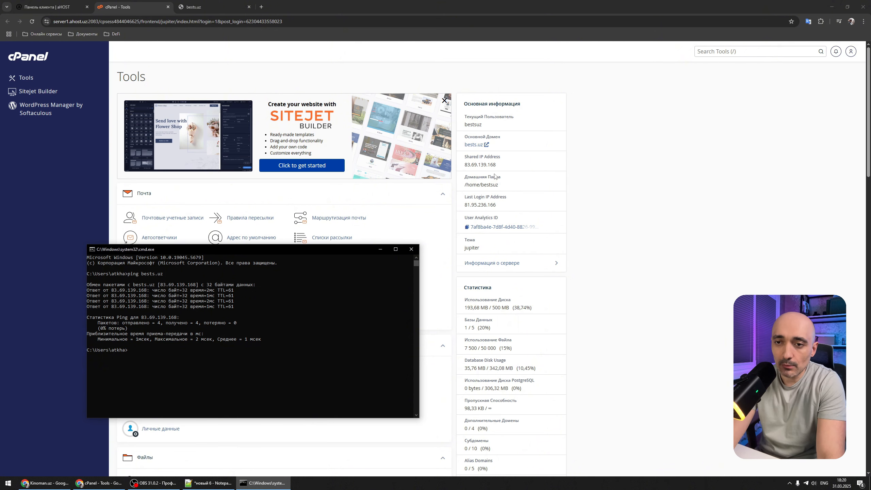
# Ping the made-up domain lkjfdlskjfsd.uz for comparison, and close the Command Prompt.
pyautogui.write('ping lkjfdlskjfsd.uz')
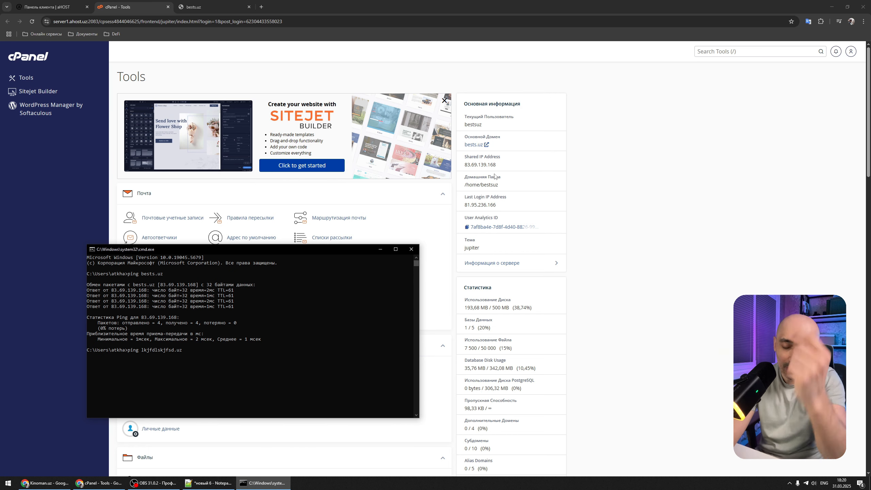
pyautogui.press('Return')
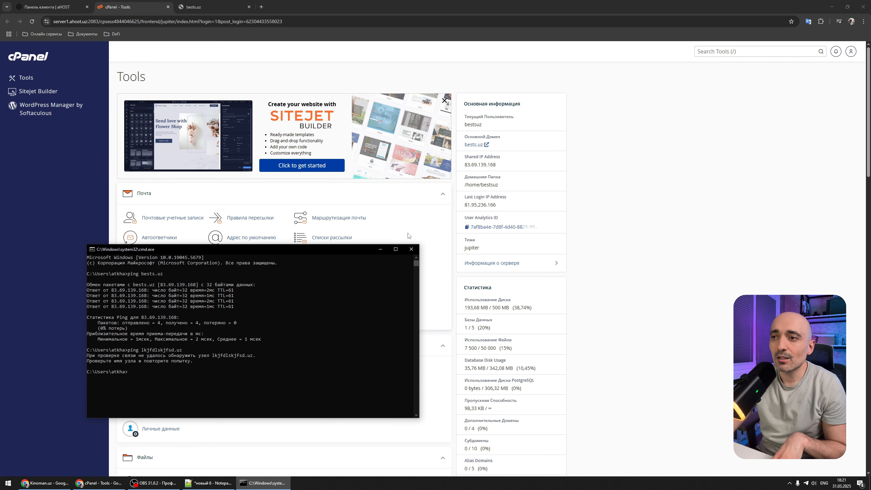
pyautogui.click(411, 250)
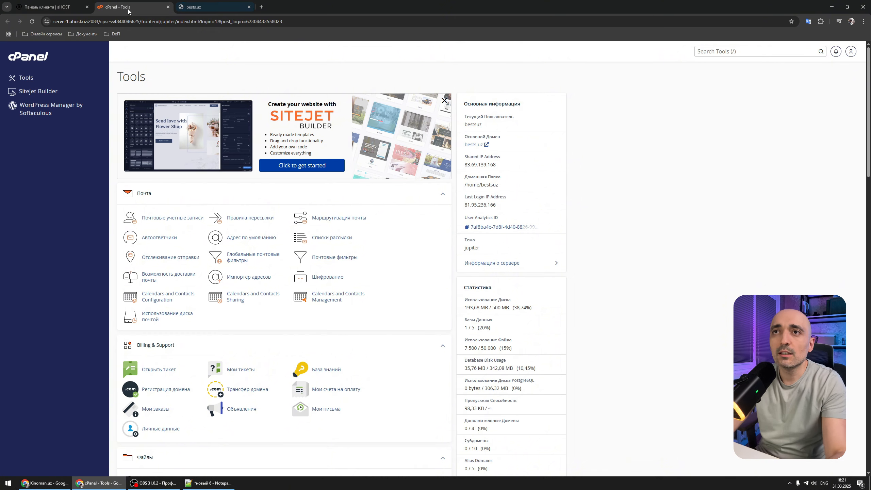
# Close the cPanel Tools page, and open the public_html folder of the bests.uz hosting in the file manager.
pyautogui.click(168, 6)
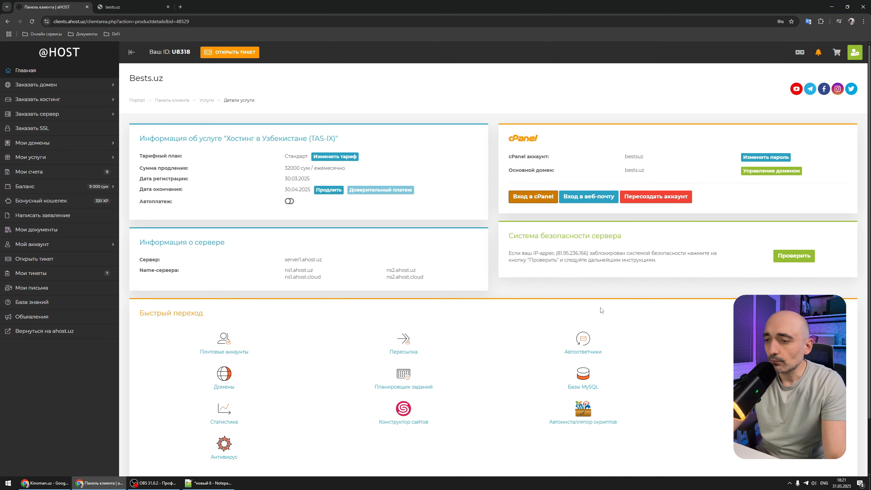
pyautogui.click(762, 345)
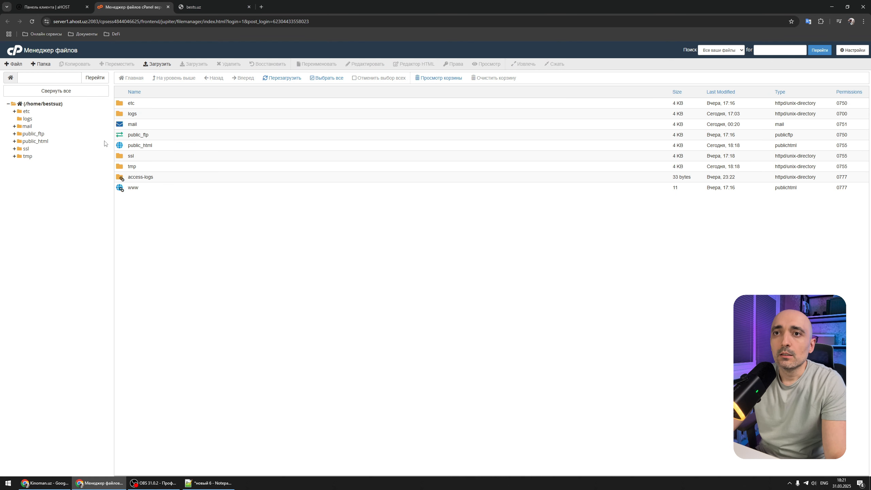
pyautogui.doubleClick(166, 147)
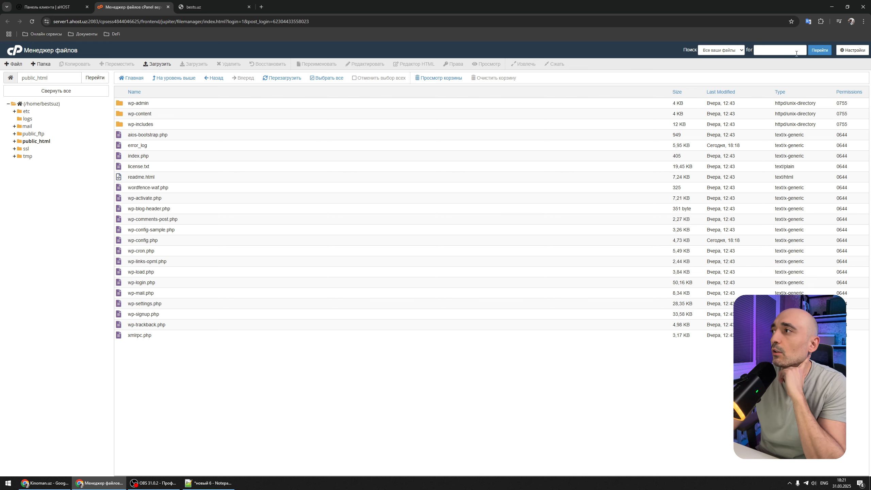
# Enable Show Hidden Files (dotfiles) in the file manager settings and save them.
pyautogui.click(851, 50)
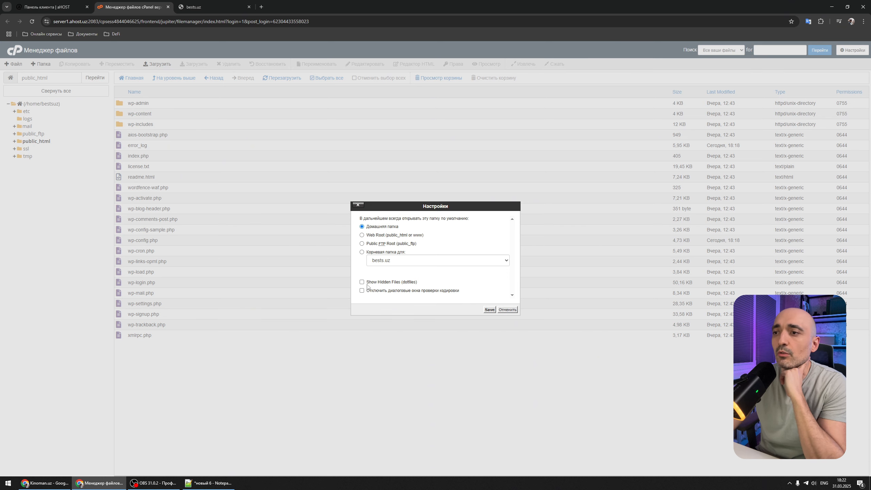
pyautogui.click(383, 285)
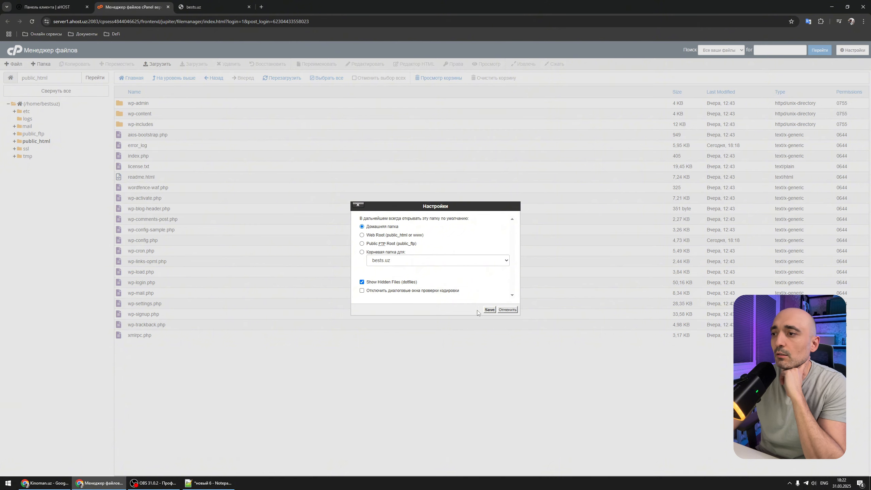
pyautogui.click(489, 310)
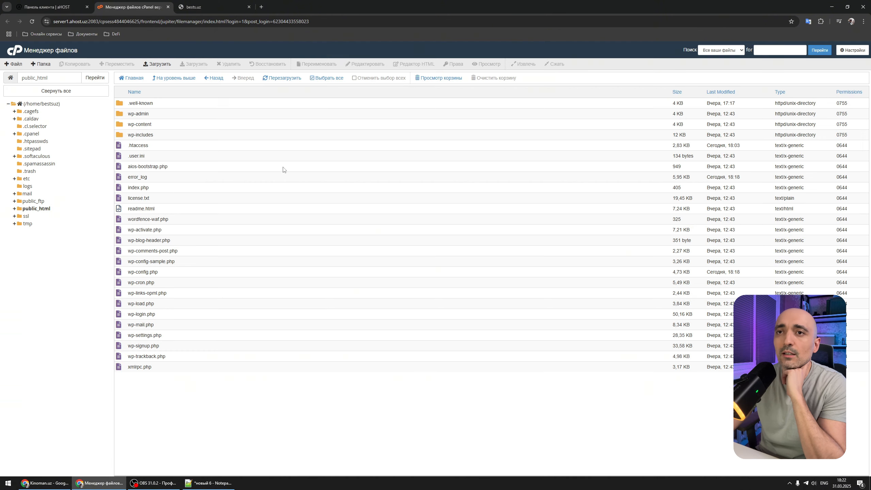
# Open the .htaccess file from public_html in the code editor with utf-8 encoding.
pyautogui.click(129, 145)
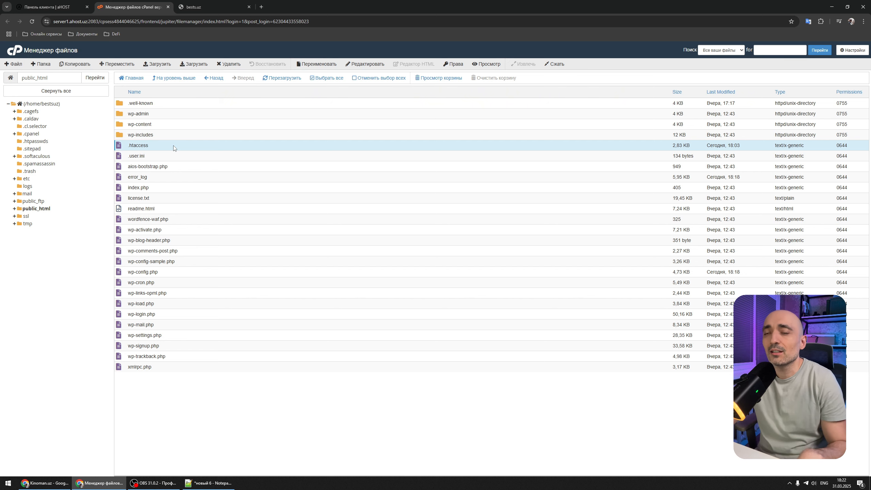
pyautogui.rightClick(191, 149)
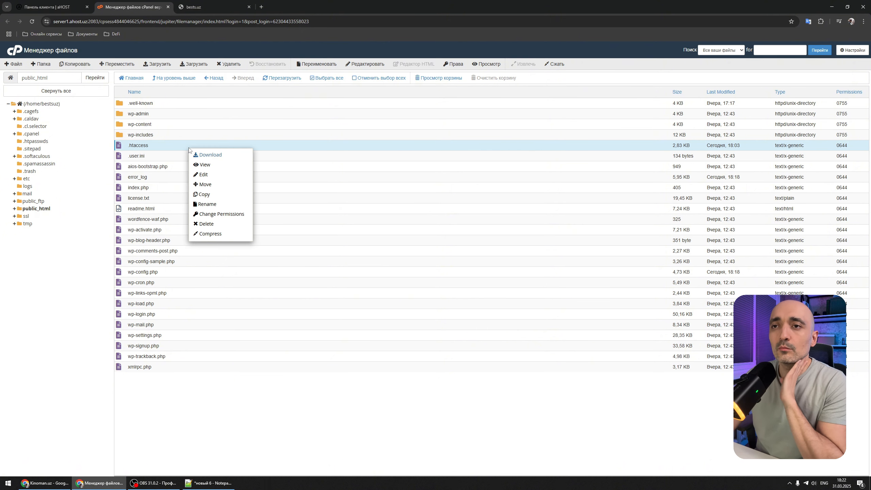
pyautogui.click(208, 410)
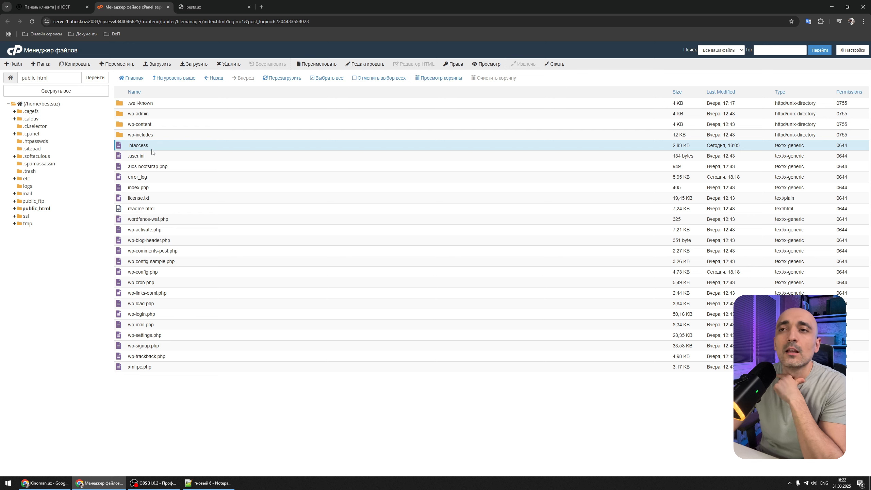
pyautogui.rightClick(163, 149)
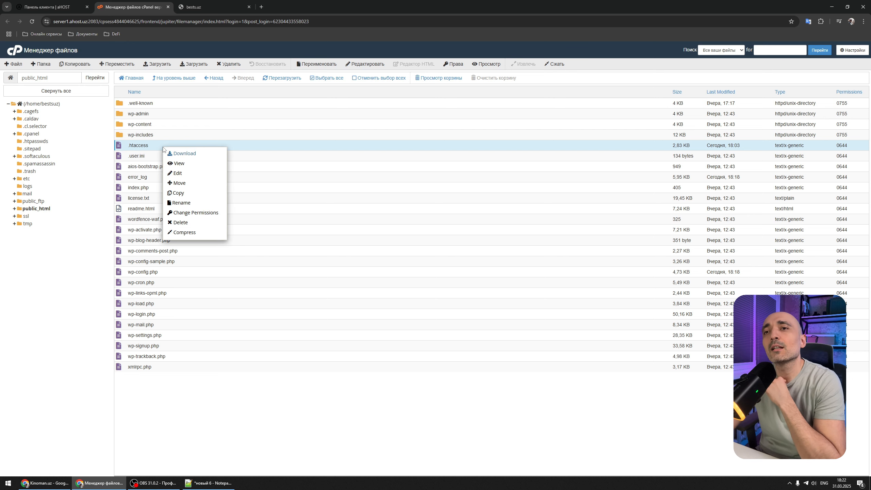
pyautogui.click(176, 173)
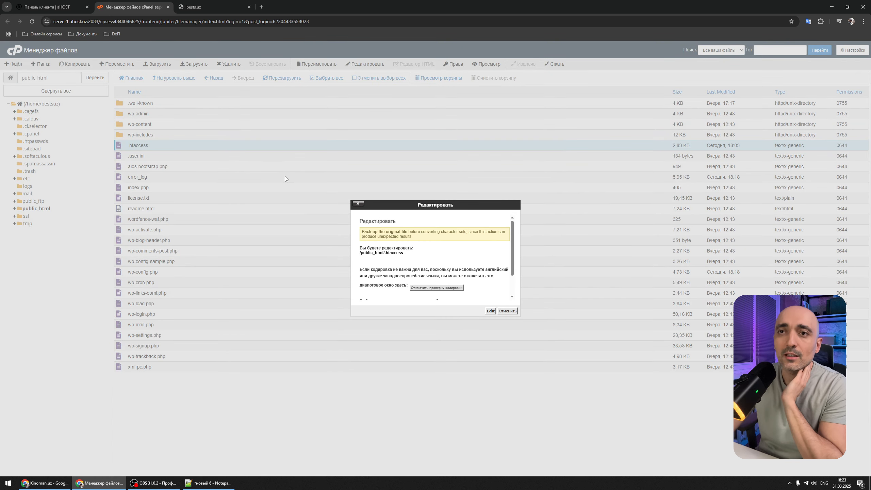
pyautogui.scroll(-1, 415, 244)
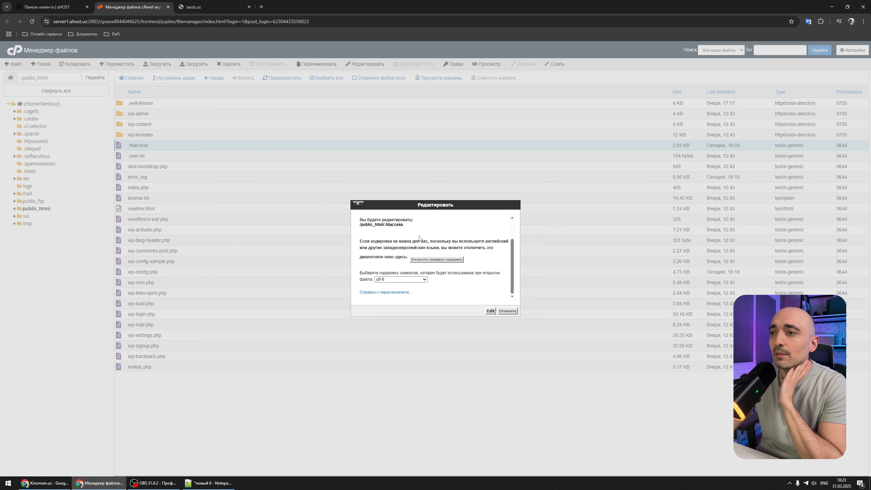
pyautogui.click(490, 311)
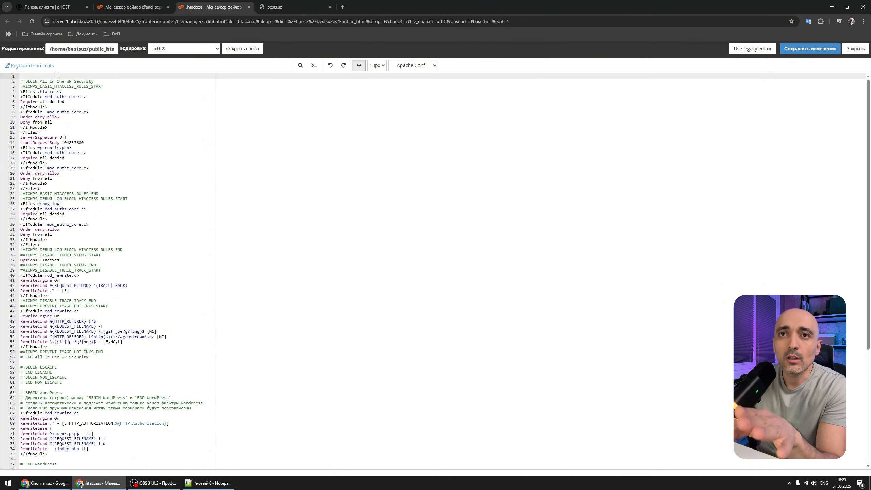
# Examine the .htaccess blocks for All In One WP Security, LSCACHE, WordPress, Wordfence WAF and AIOWPSEC Firewall.
pyautogui.click(26, 80)
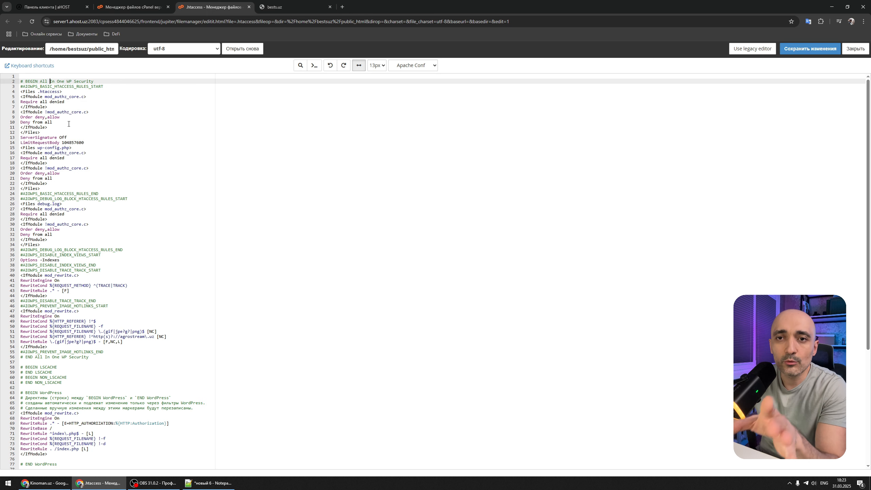
pyautogui.moveTo(24, 81); pyautogui.dragTo(104, 314)
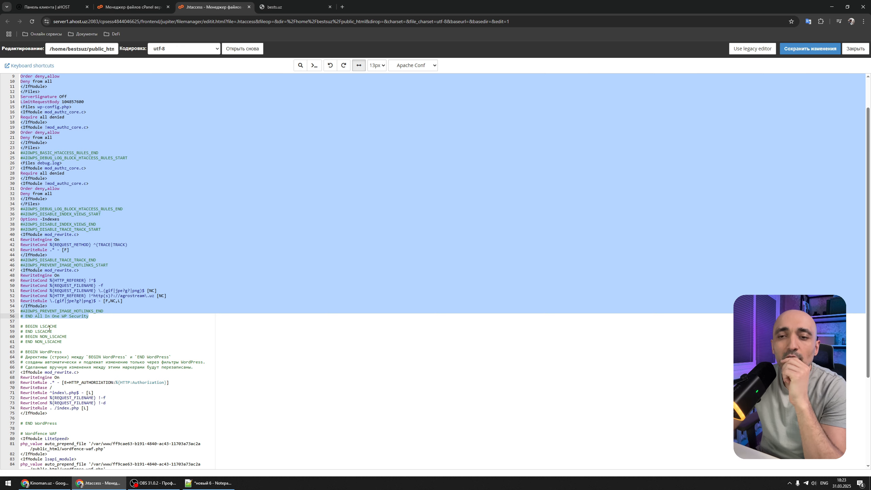
pyautogui.click(49, 328)
pyautogui.scroll(-1, 72, 324)
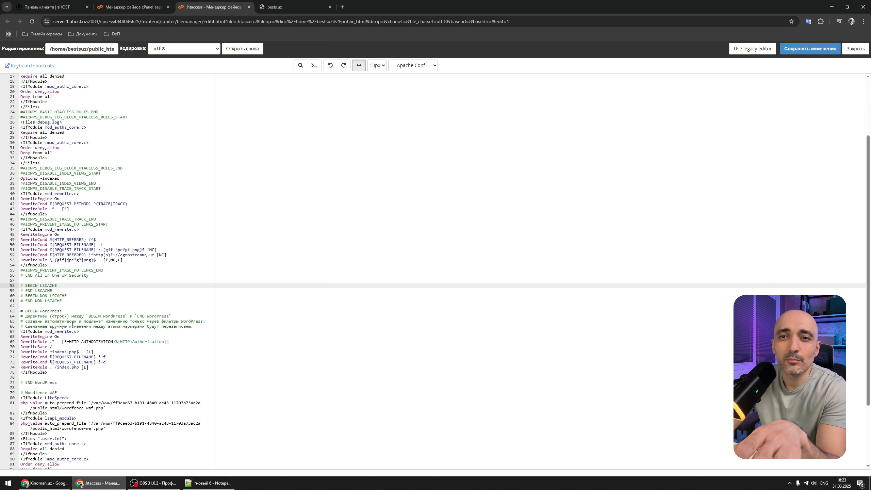
pyautogui.scroll(-2, 63, 283)
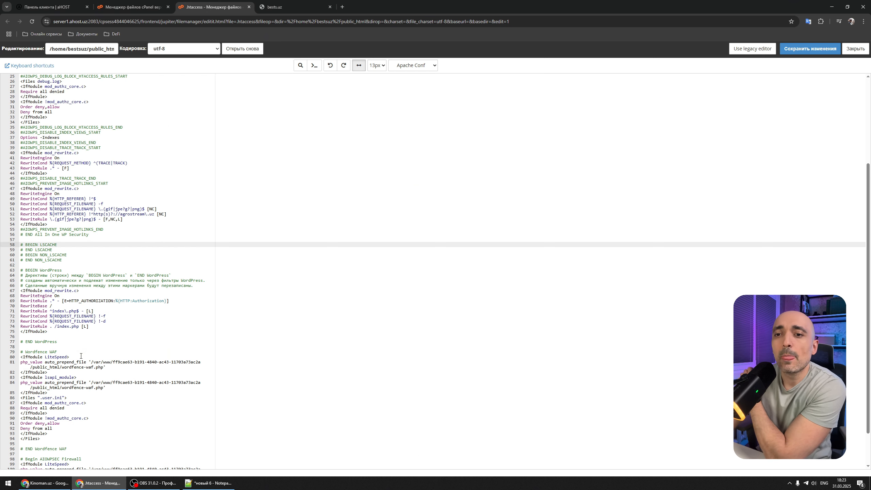
pyautogui.scroll(-1, 78, 352)
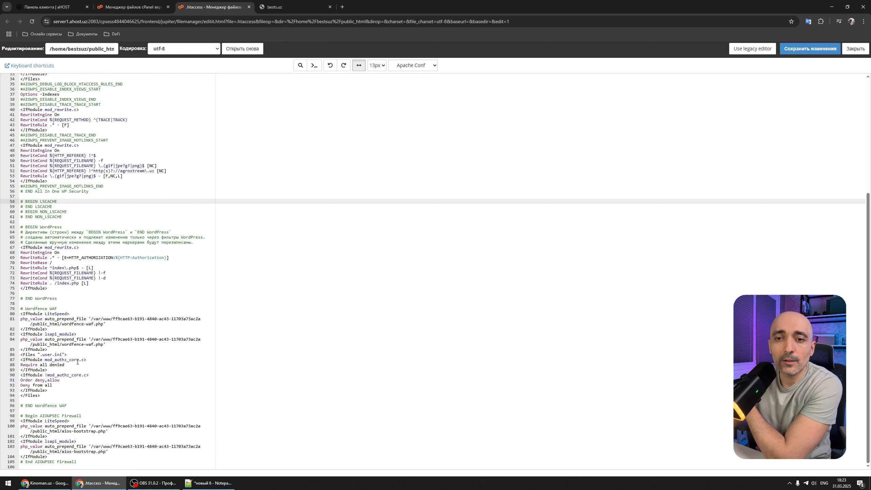
pyautogui.scroll(2, 77, 359)
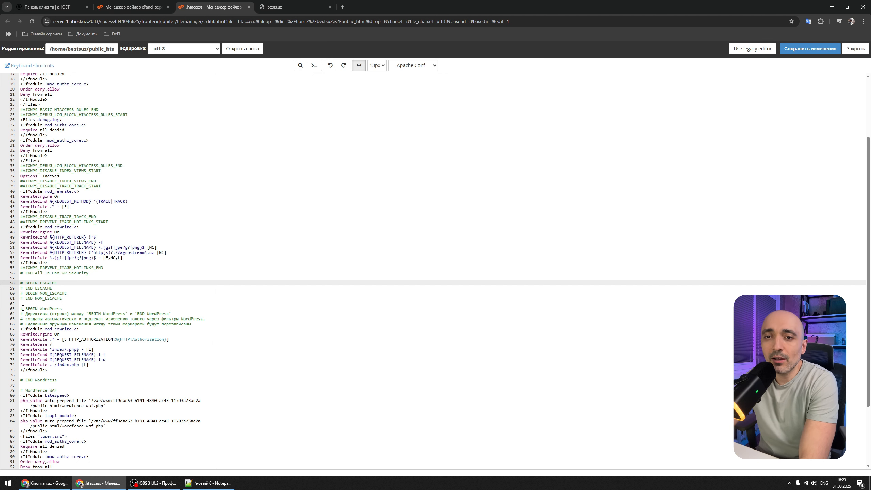
pyautogui.moveTo(21, 308); pyautogui.dragTo(38, 314)
pyautogui.click(76, 319)
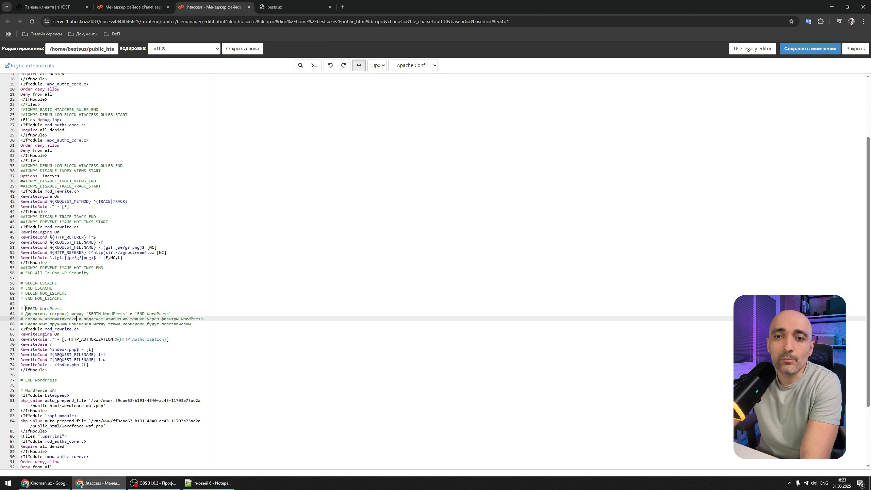
# Delete everything in .htaccess except the block between # BEGIN WordPress and # END WordPress.
pyautogui.moveTo(64, 380); pyautogui.dragTo(15, 309)
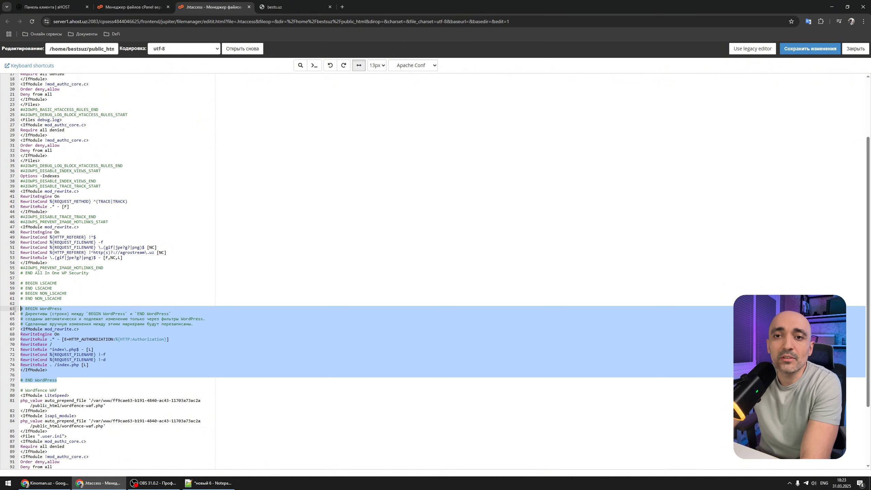
pyautogui.click(67, 298)
pyautogui.moveTo(70, 298); pyautogui.dragTo(21, 76)
pyautogui.press('Delete')
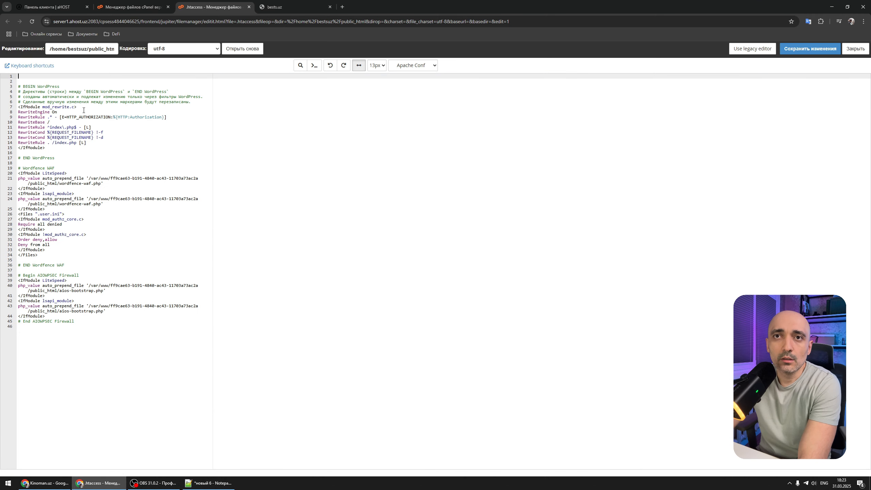
pyautogui.moveTo(23, 163); pyautogui.dragTo(143, 391)
pyautogui.press('Delete')
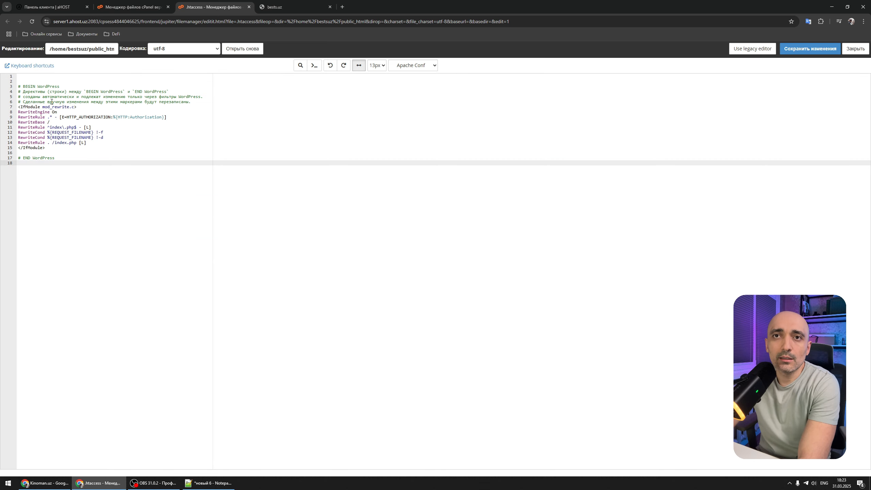
# Check the remaining WordPress block, save the .htaccess changes and close the code editor.
pyautogui.click(43, 76)
pyautogui.click(34, 85)
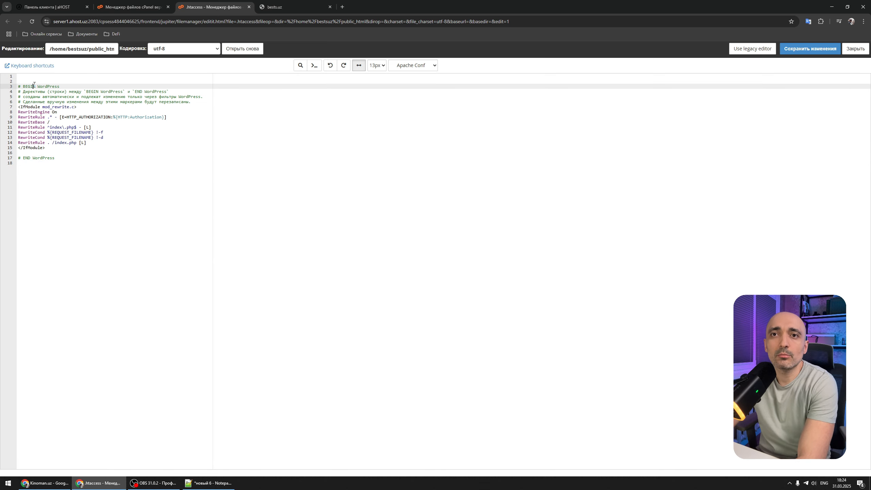
pyautogui.click(33, 161)
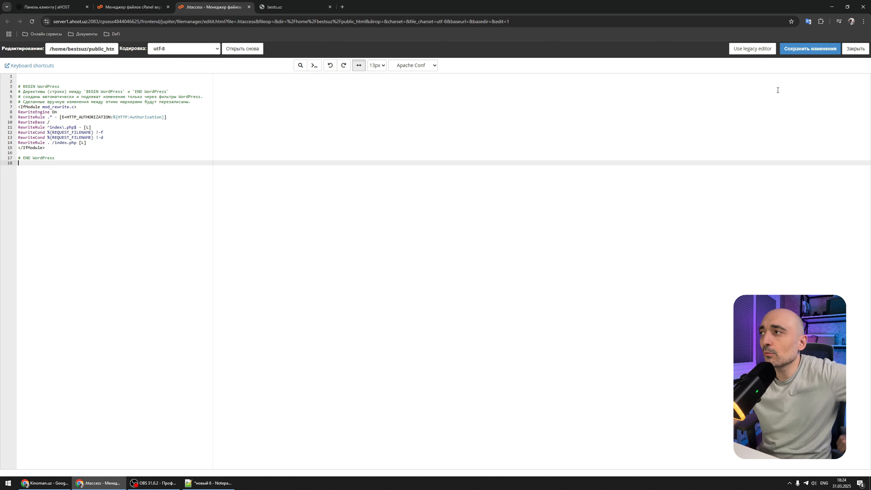
pyautogui.click(802, 50)
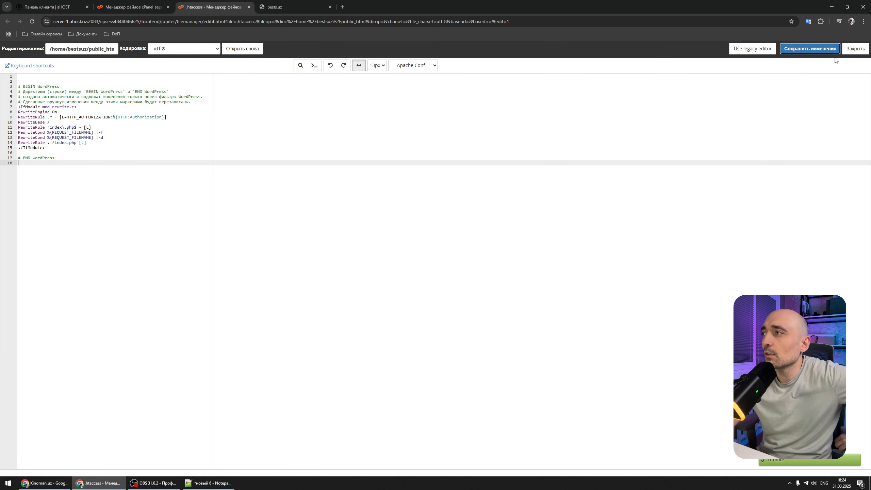
pyautogui.click(856, 49)
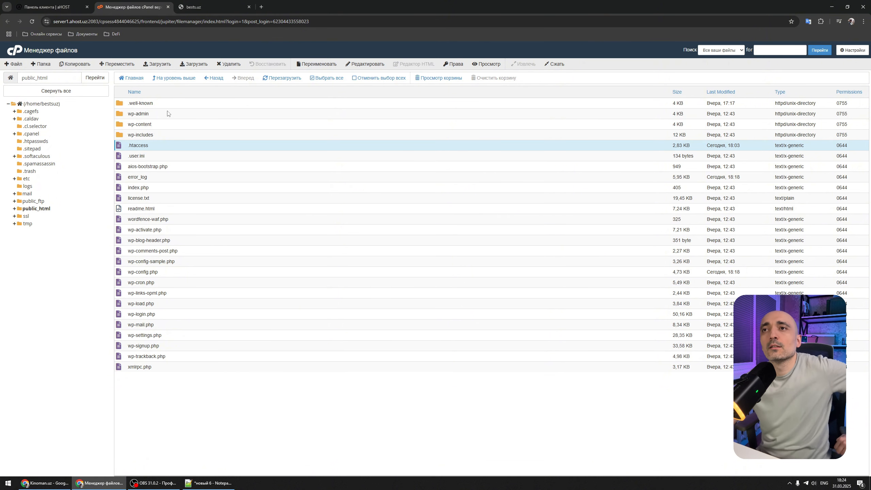
# Load bests.uz again and look through the whole home page.
pyautogui.click(194, 6)
pyautogui.click(110, 20)
pyautogui.press('Return')
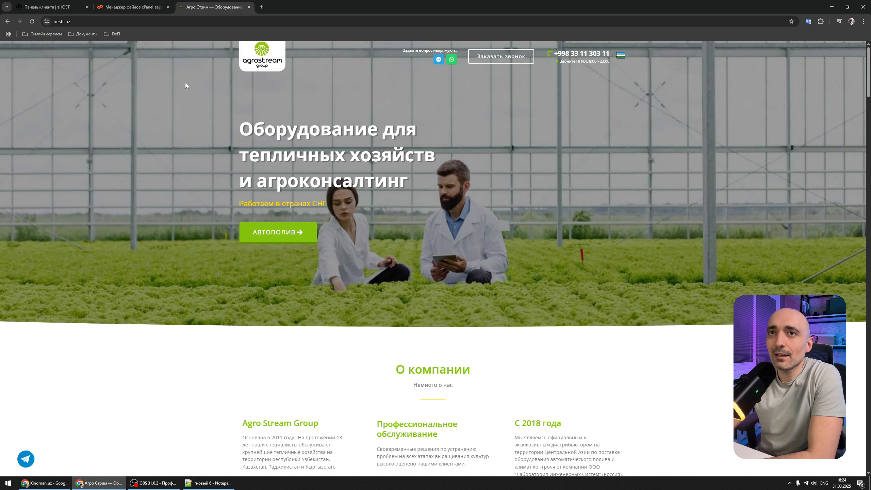
pyautogui.scroll(-15, 212, 121)
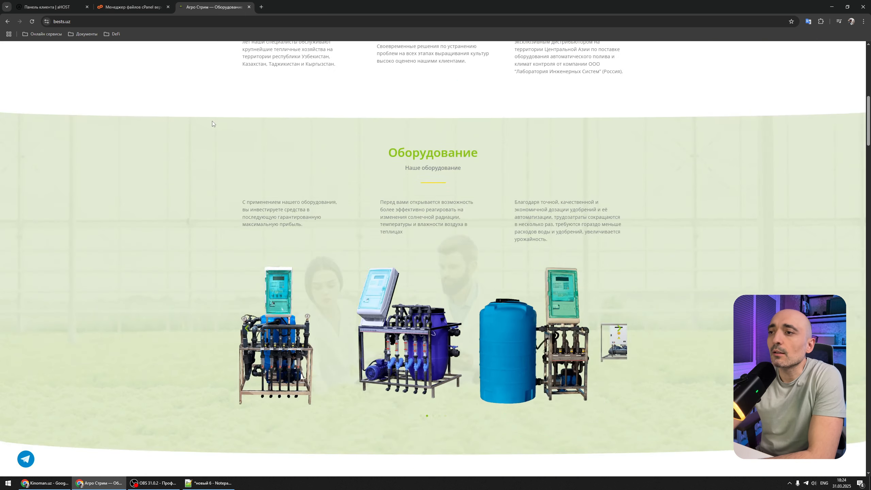
pyautogui.scroll(-20, 212, 121)
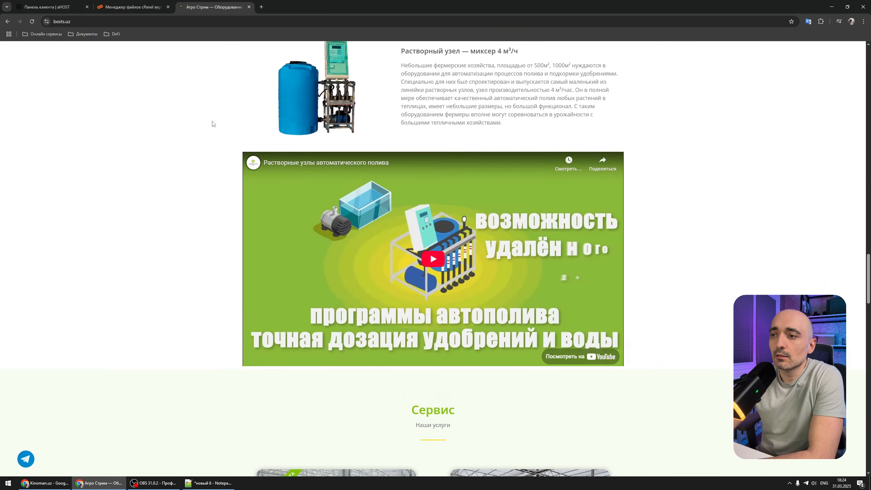
pyautogui.scroll(-10, 212, 121)
pyautogui.scroll(20, 207, 153)
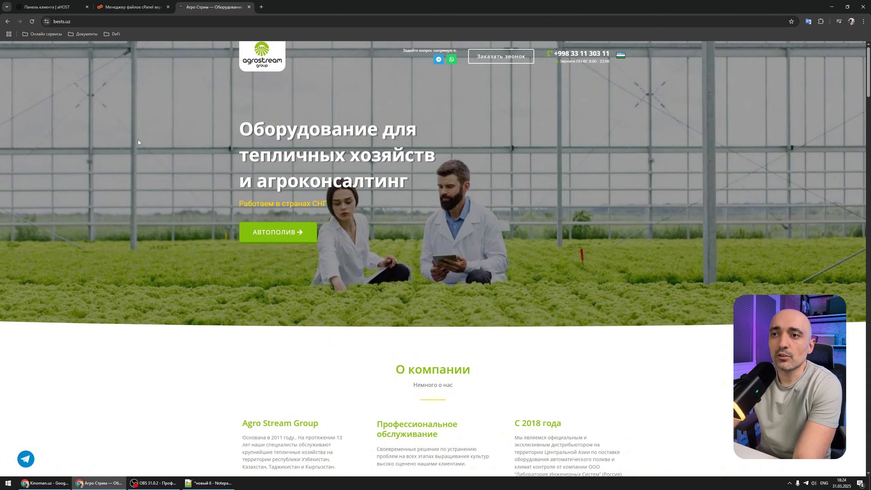
# Inspect the bests.uz page with the developer console open in desktop view, and close the console.
pyautogui.press('F12')
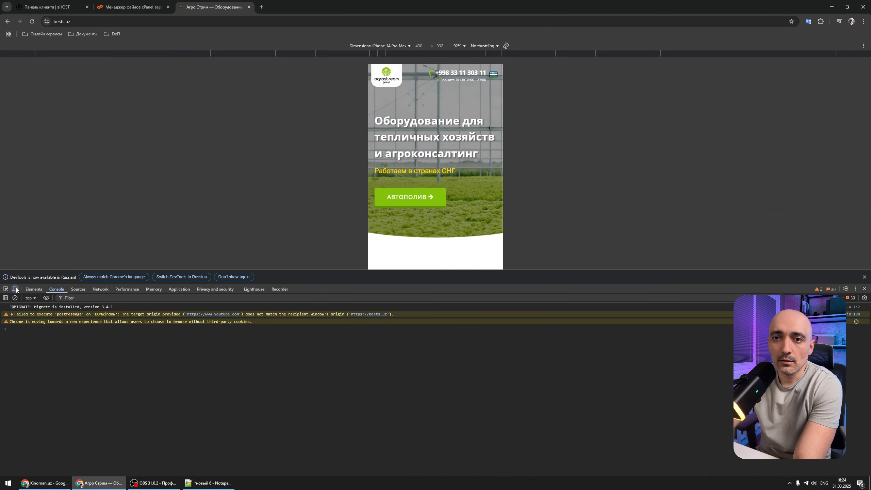
pyautogui.click(15, 288)
pyautogui.scroll(-8, 148, 234)
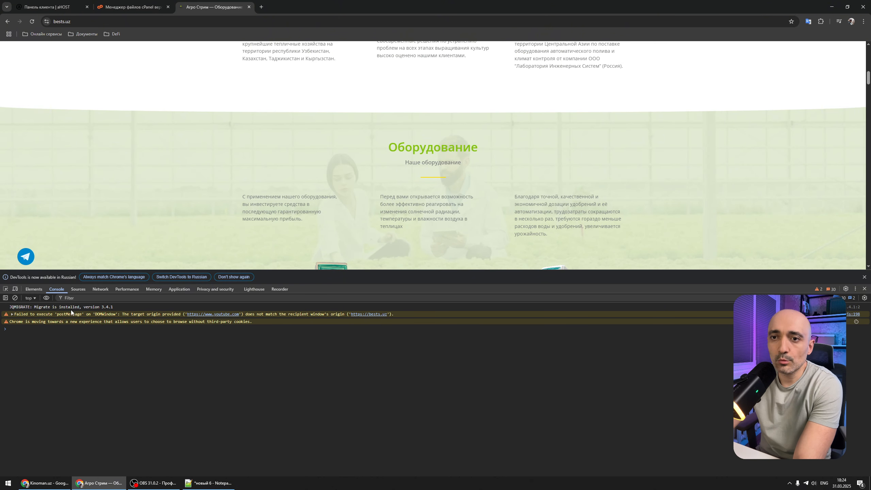
pyautogui.scroll(-10, 247, 137)
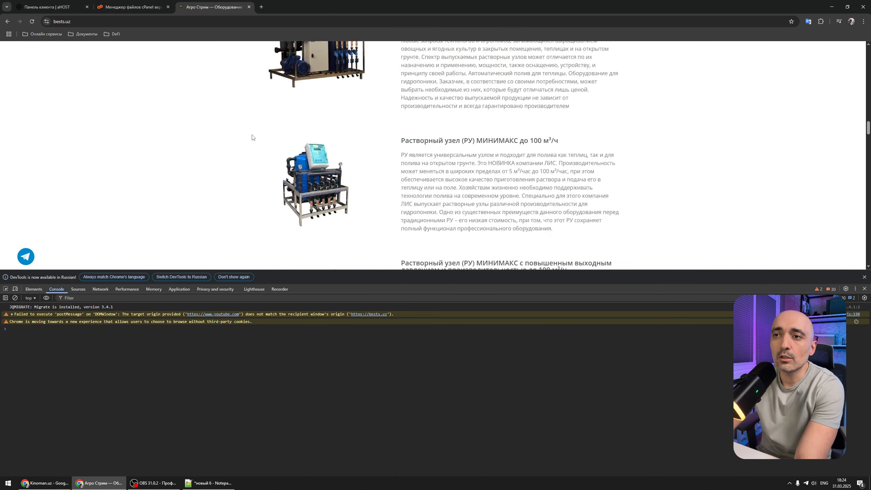
pyautogui.scroll(-20, 245, 140)
pyautogui.scroll(15, 244, 140)
pyautogui.press('F12')
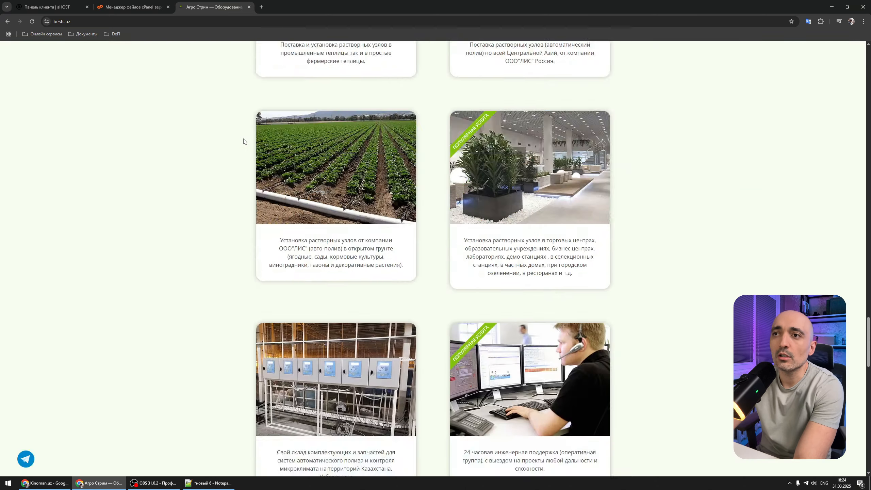
# Open the 100 m³/h mixer picture in a new tab, check the domain in its address, and close it.
pyautogui.scroll(20, 245, 141)
pyautogui.scroll(20, 226, 191)
pyautogui.scroll(-2, 225, 193)
pyautogui.rightClick(297, 255)
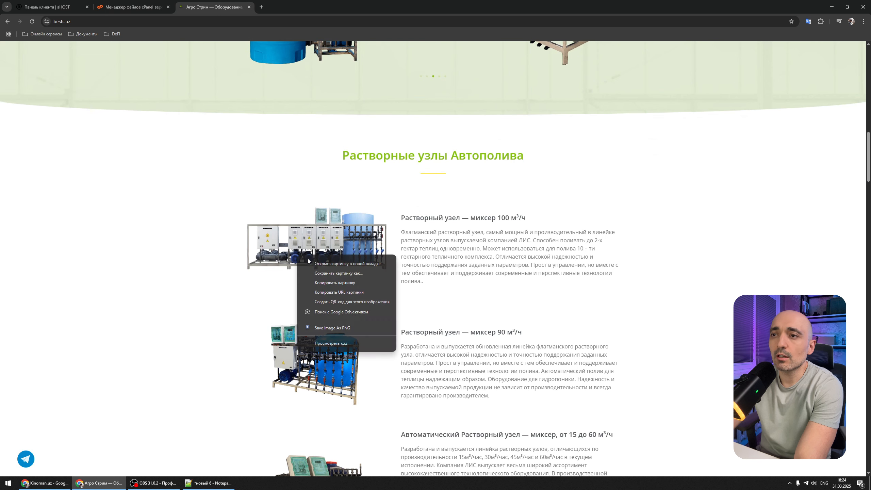
pyautogui.click(323, 263)
pyautogui.click(290, 3)
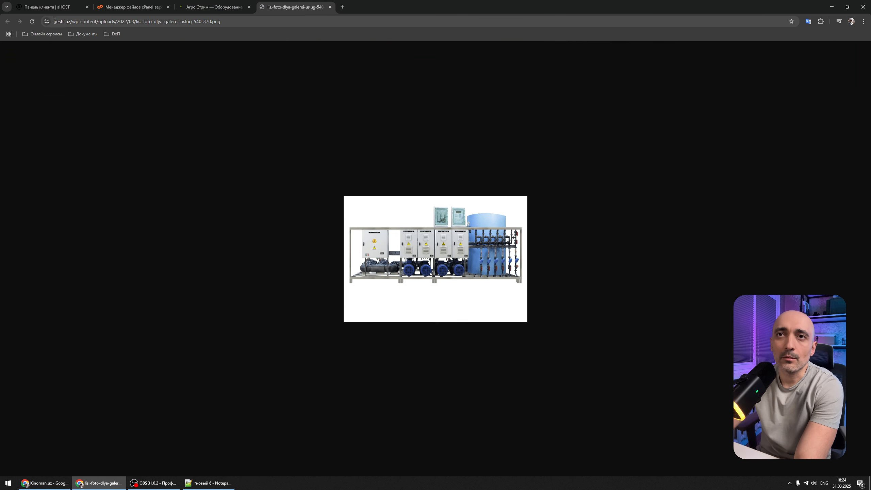
pyautogui.moveTo(54, 21); pyautogui.dragTo(144, 21)
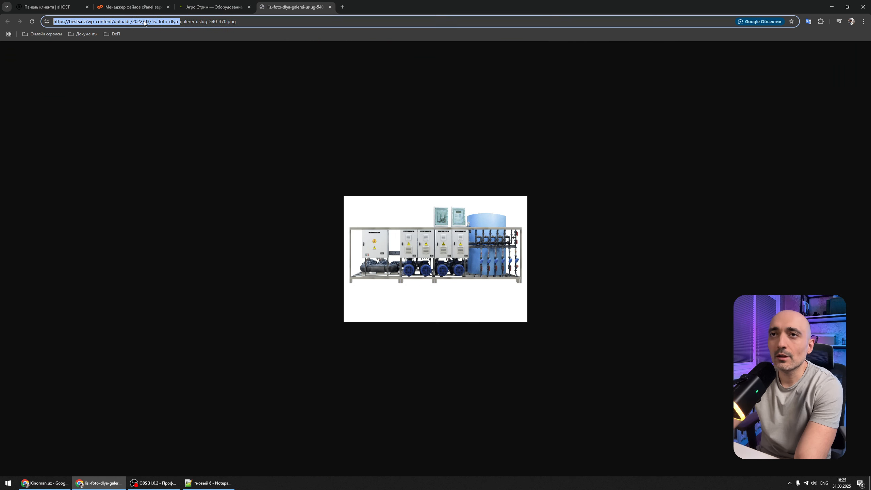
pyautogui.click(226, 6)
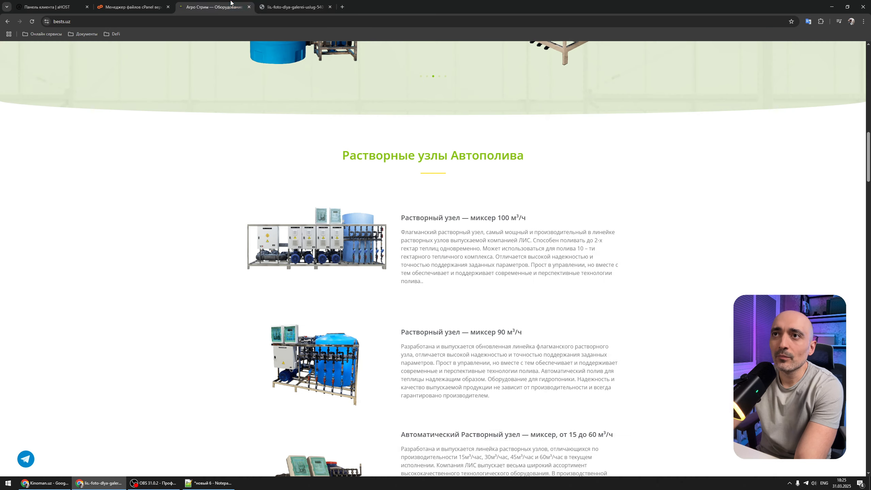
pyautogui.click(330, 7)
# Open the 90 m³/h mixer picture in a new tab, check the https protocol in its address, and close it.
pyautogui.scroll(-4, 329, 240)
pyautogui.rightClick(325, 216)
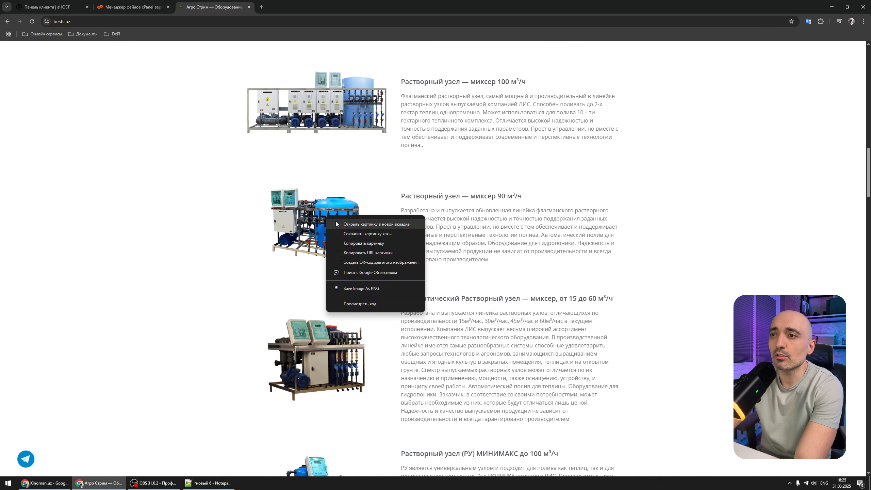
pyautogui.click(336, 220)
pyautogui.click(312, 11)
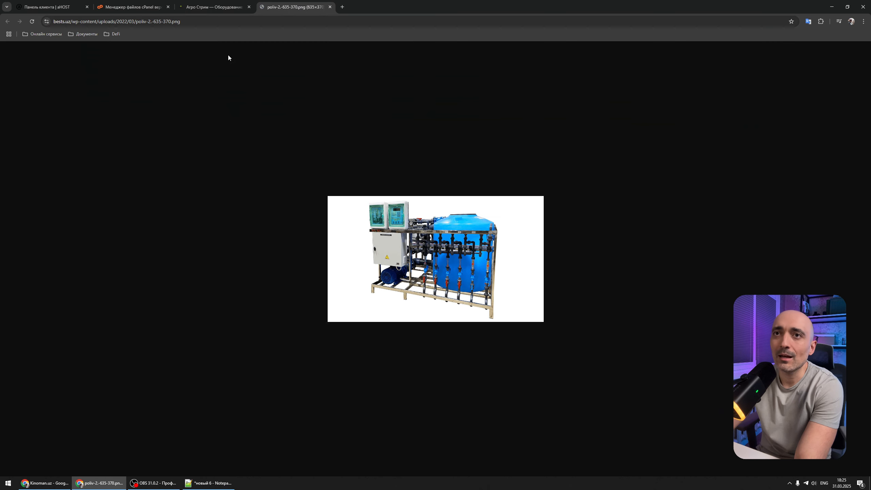
pyautogui.doubleClick(64, 23)
pyautogui.moveTo(61, 22); pyautogui.dragTo(64, 22)
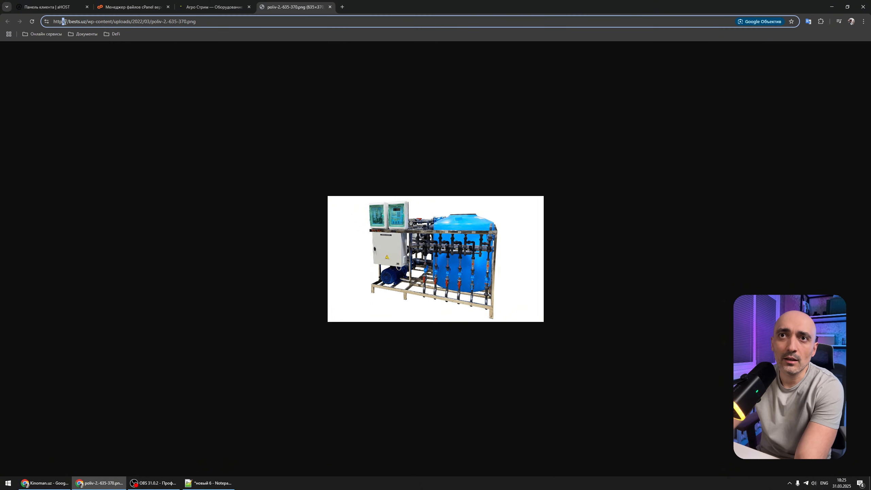
pyautogui.click(330, 7)
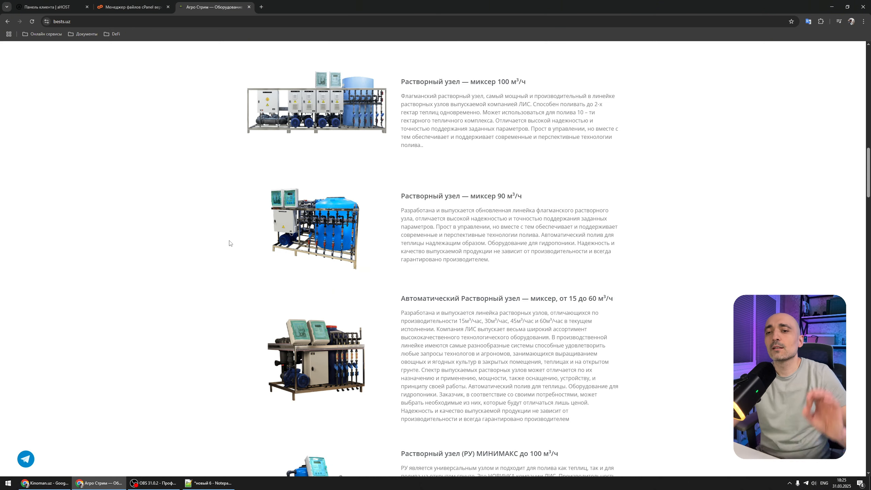
# Switch the site to its Uzbek version, look through the page, and return to the Russian version.
pyautogui.scroll(20, 208, 247)
pyautogui.scroll(1, 206, 245)
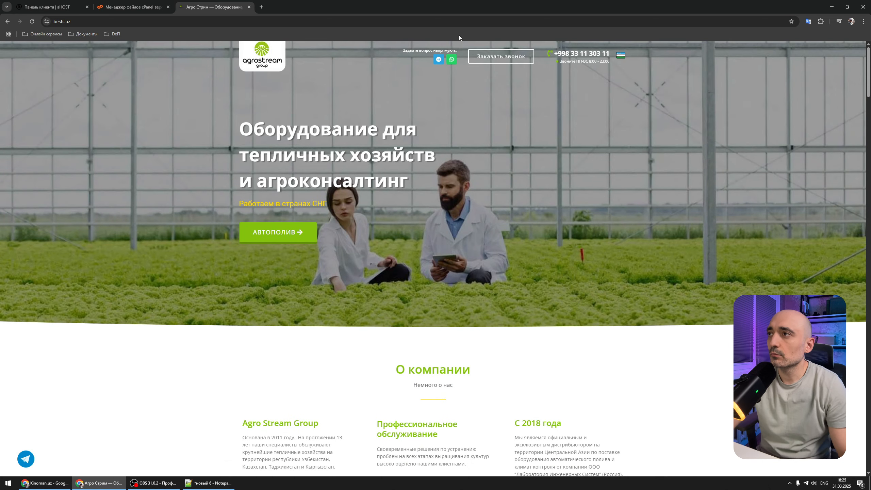
pyautogui.click(618, 61)
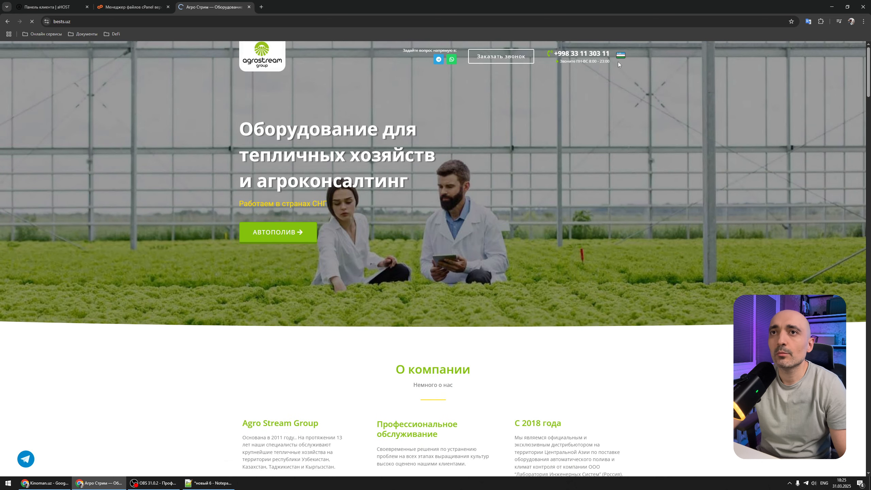
pyautogui.scroll(-20, 163, 115)
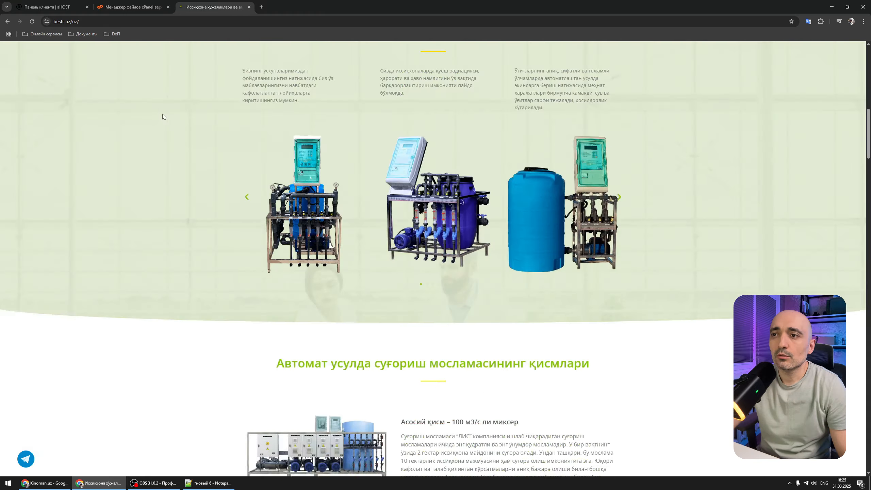
pyautogui.scroll(-5, 197, 213)
pyautogui.scroll(20, 197, 214)
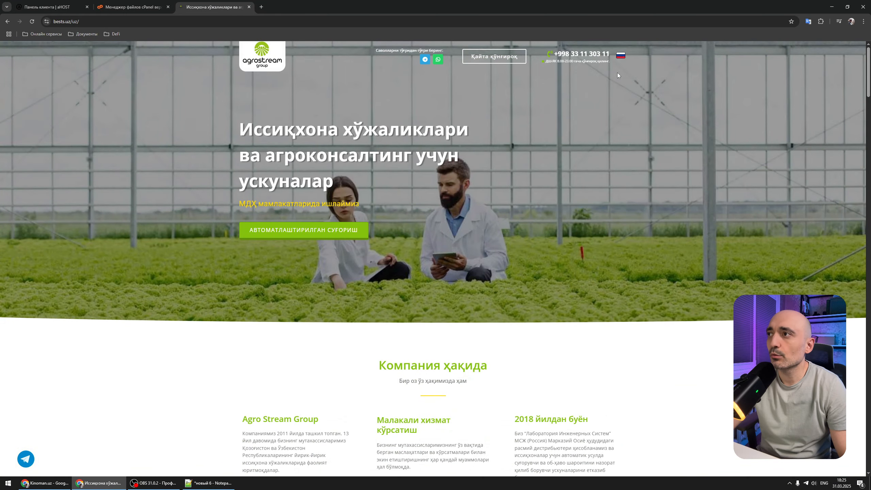
pyautogui.click(624, 58)
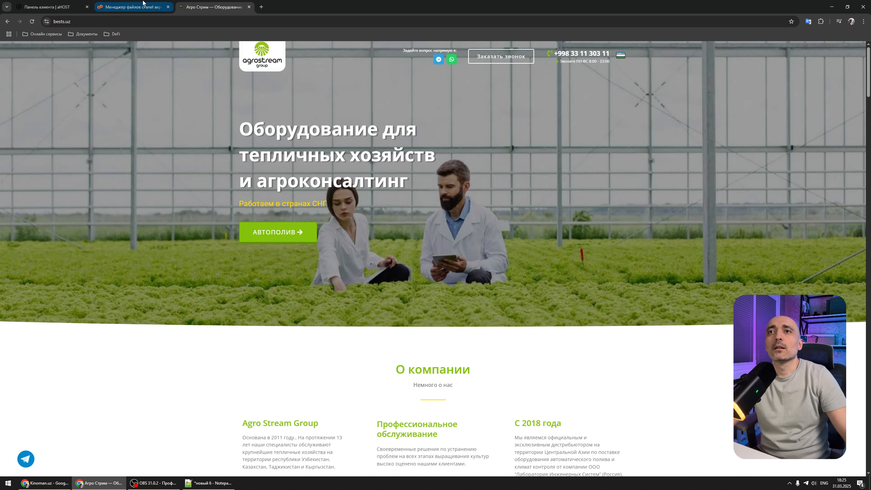
pyautogui.click(143, 7)
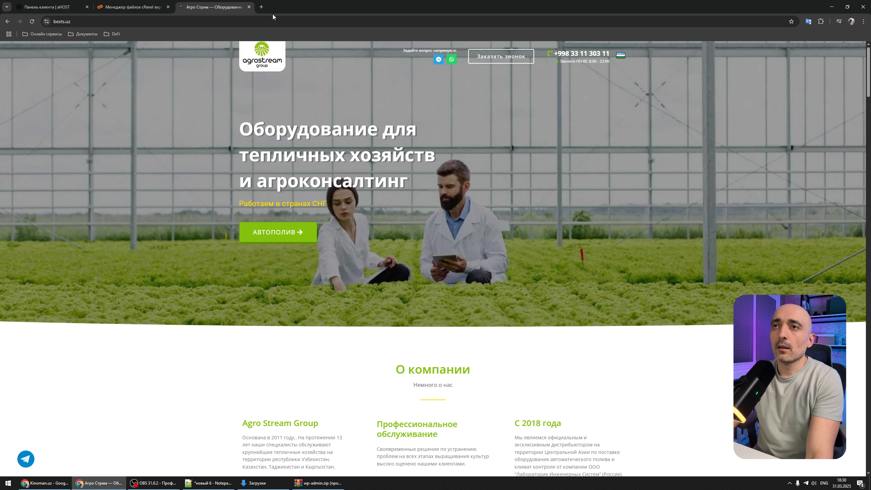
# Search Yandex Images in a new tab for "wordpress database error" and open the first picture.
pyautogui.click(262, 6)
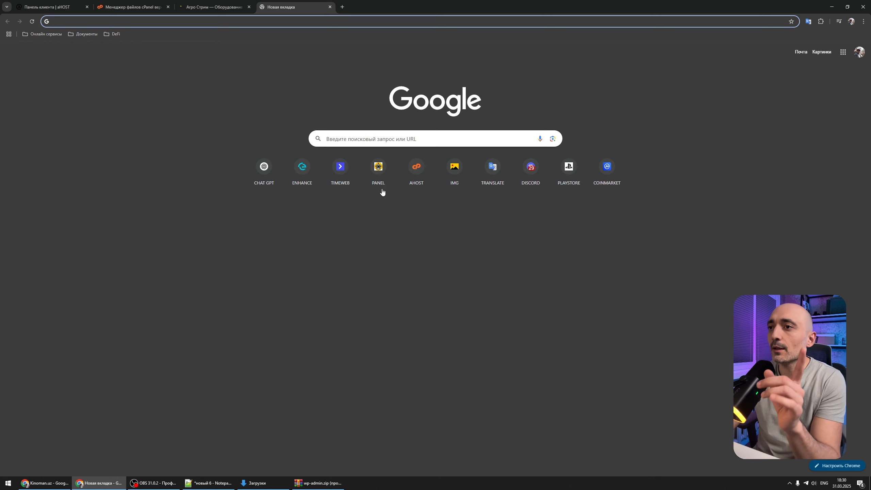
pyautogui.click(454, 167)
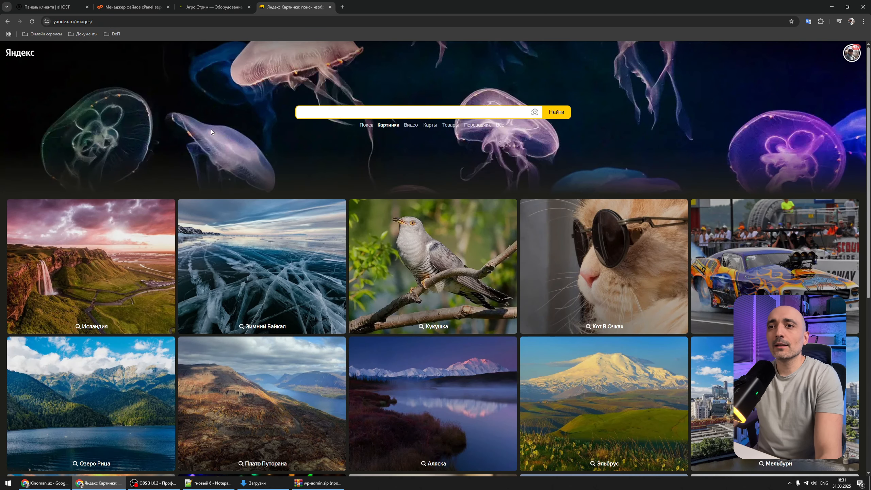
pyautogui.click(344, 112)
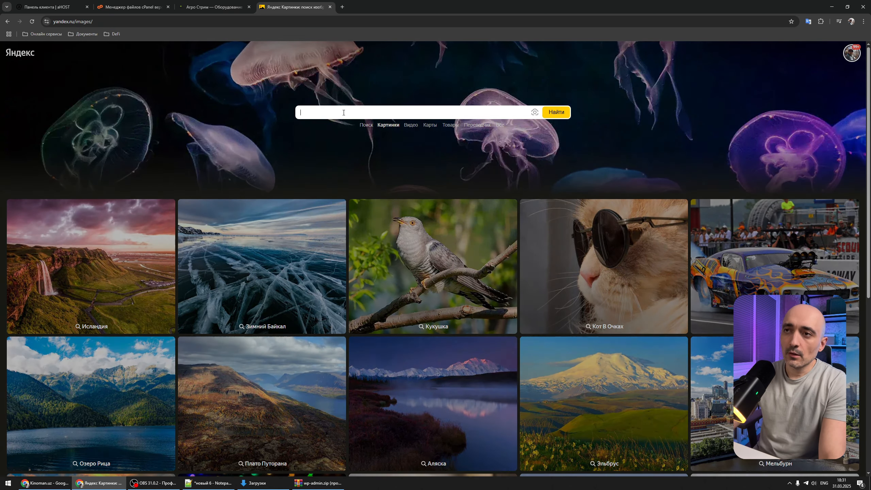
pyautogui.write('w')
pyautogui.press('Down')
pyautogui.press('Return')
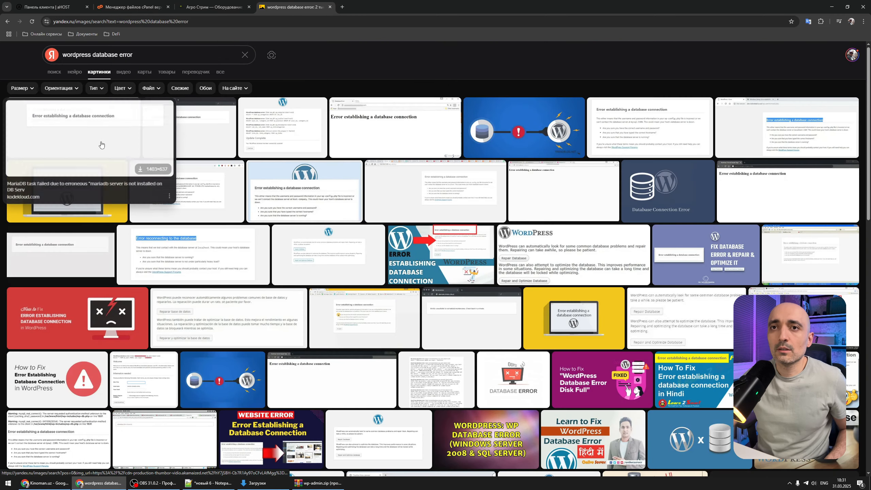
pyautogui.click(101, 145)
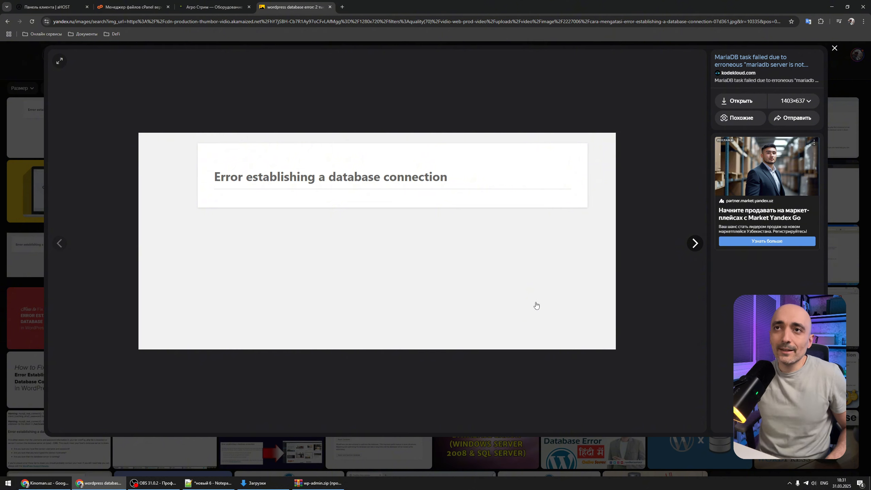
# View wp-config.php from public_html to check its database settings against the connection error picture, and return to the file manager.
pyautogui.click(130, 7)
pyautogui.rightClick(165, 272)
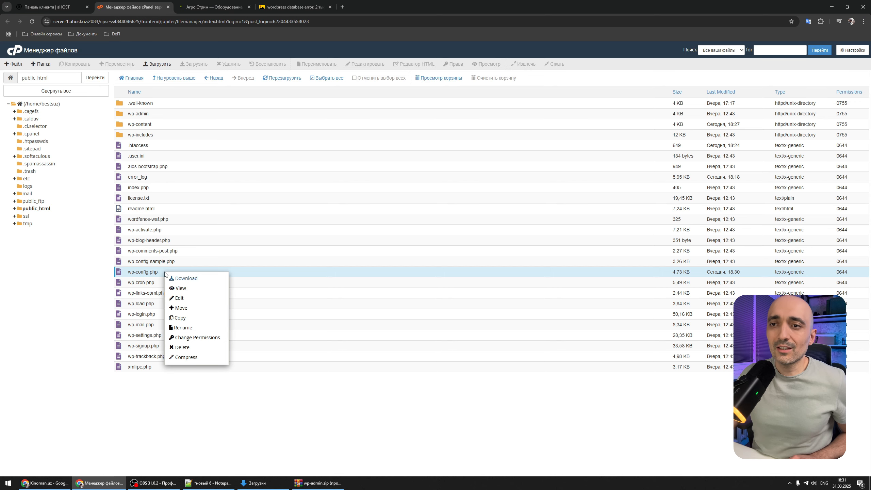
pyautogui.click(191, 291)
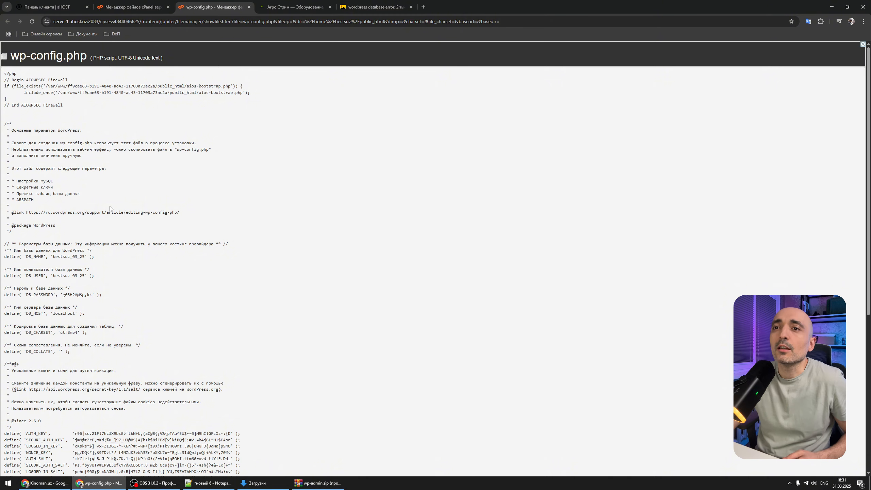
pyautogui.click(358, 9)
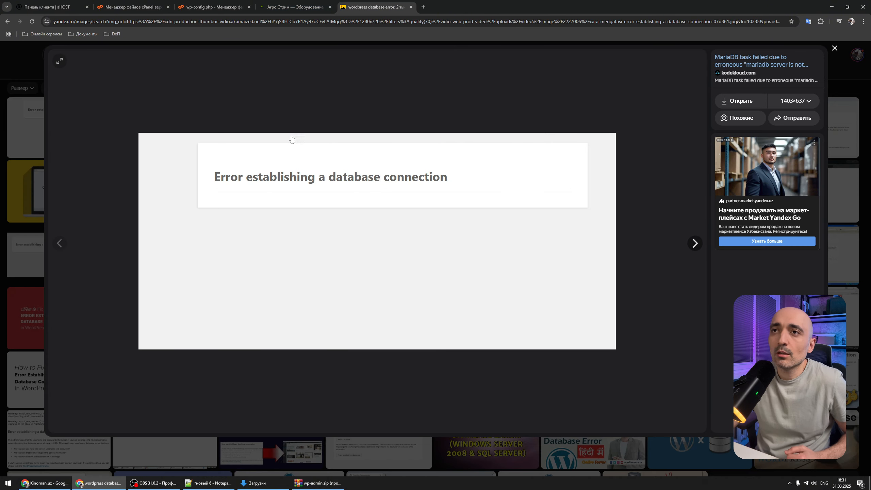
pyautogui.click(233, 8)
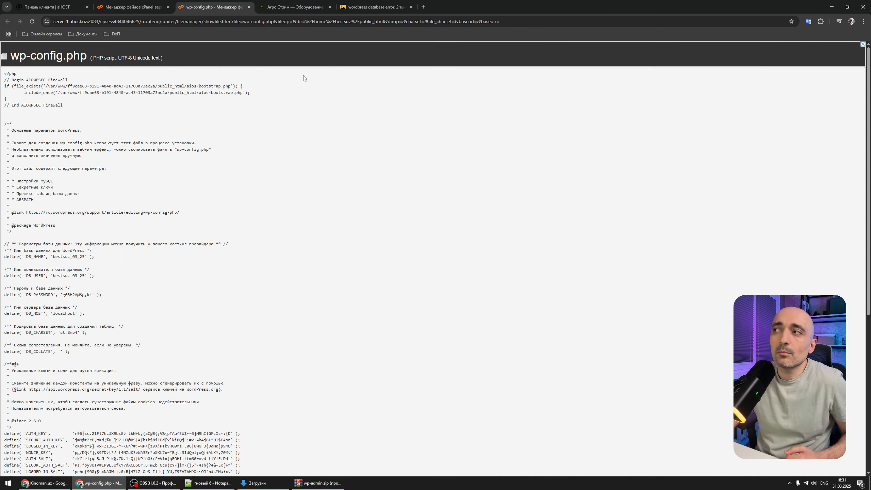
pyautogui.click(863, 44)
pyautogui.click(142, 2)
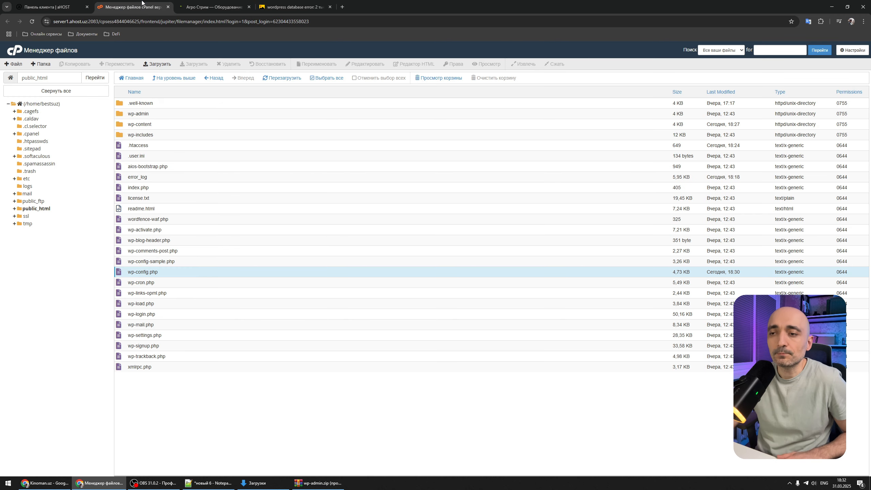